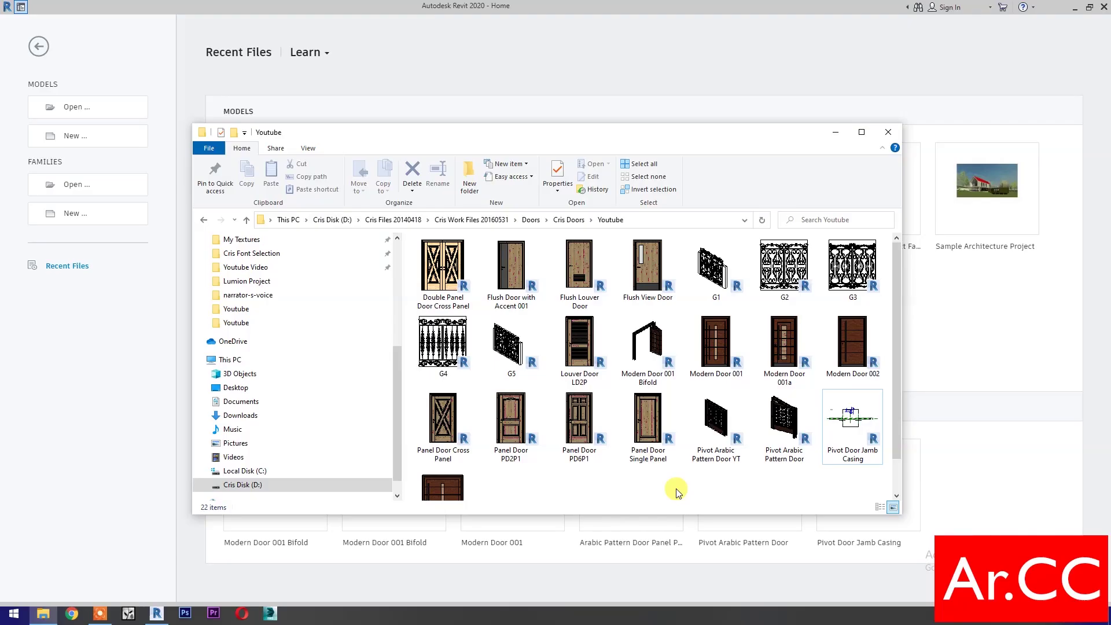
- Duplicate the Louver Door LD2P family file within the Youtube folder
click(583, 353)
right_click(583, 353)
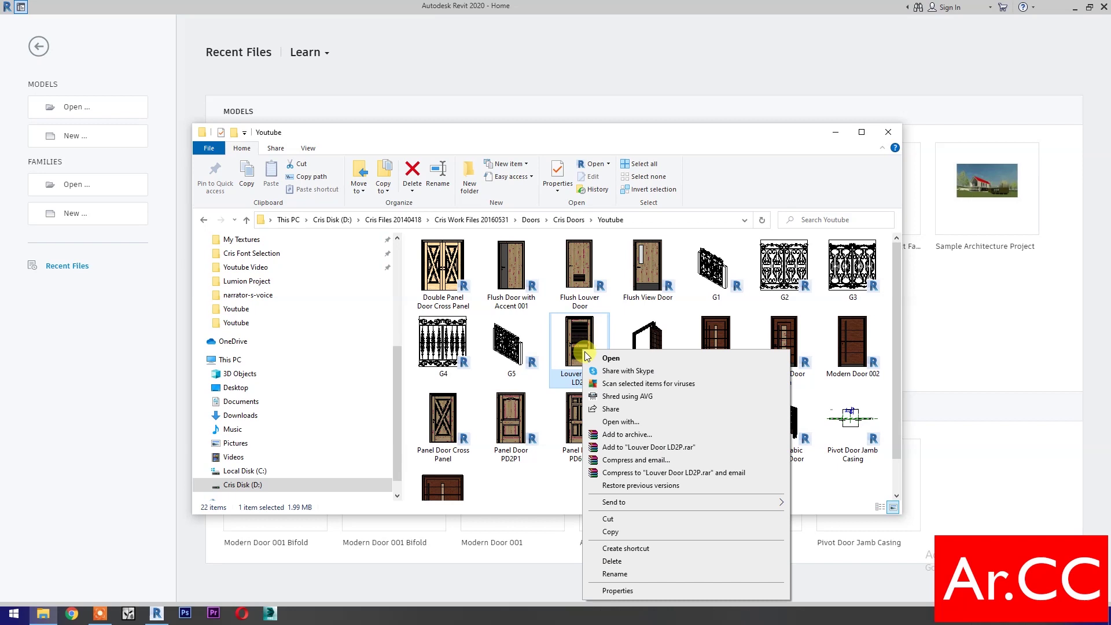
click(612, 533)
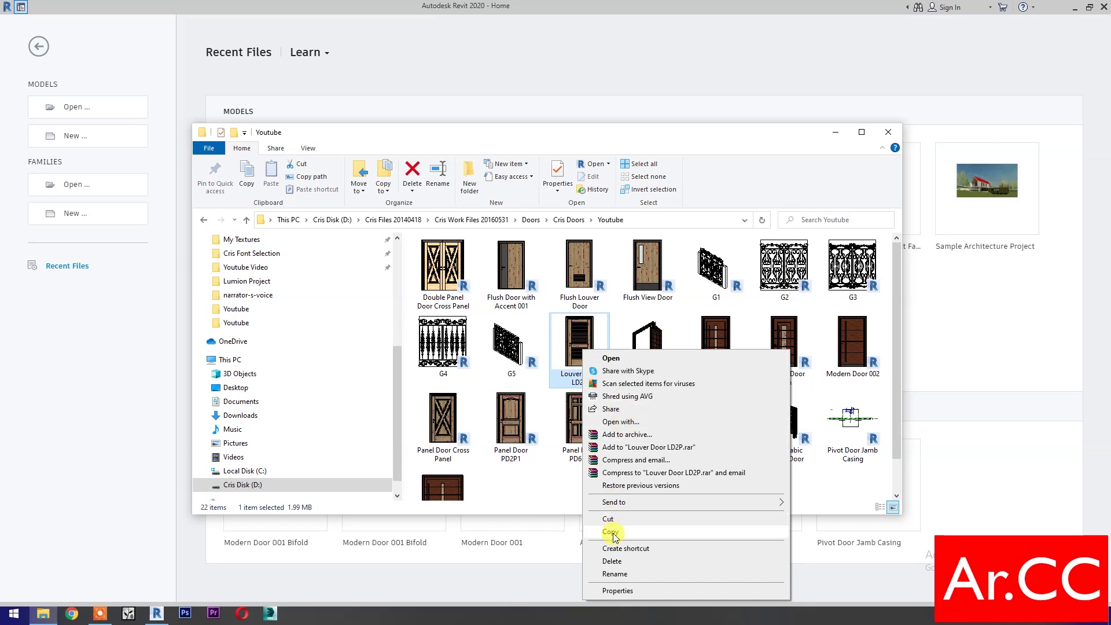
right_click(613, 486)
click(640, 400)
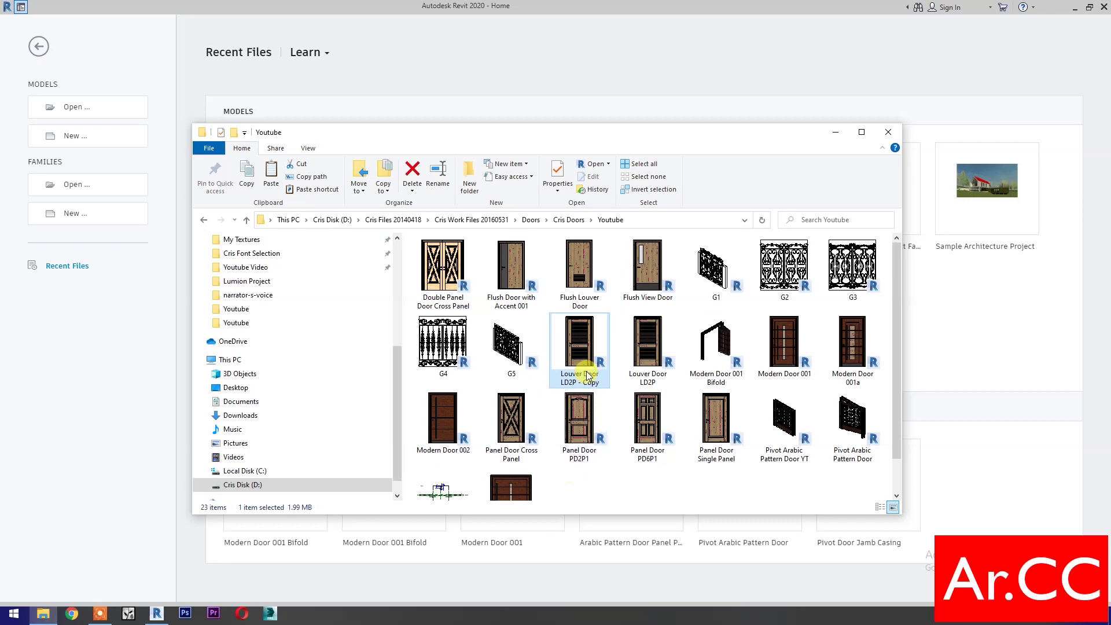
- Rename the copied family file as Louver Door LD2P Bifold
click(587, 376)
click(603, 381)
key(BackSpace)
key(BackSpace)
key(BackSpace)
key(BackSpace)
key(BackSpace)
key(BackSpace)
text(Bifold)
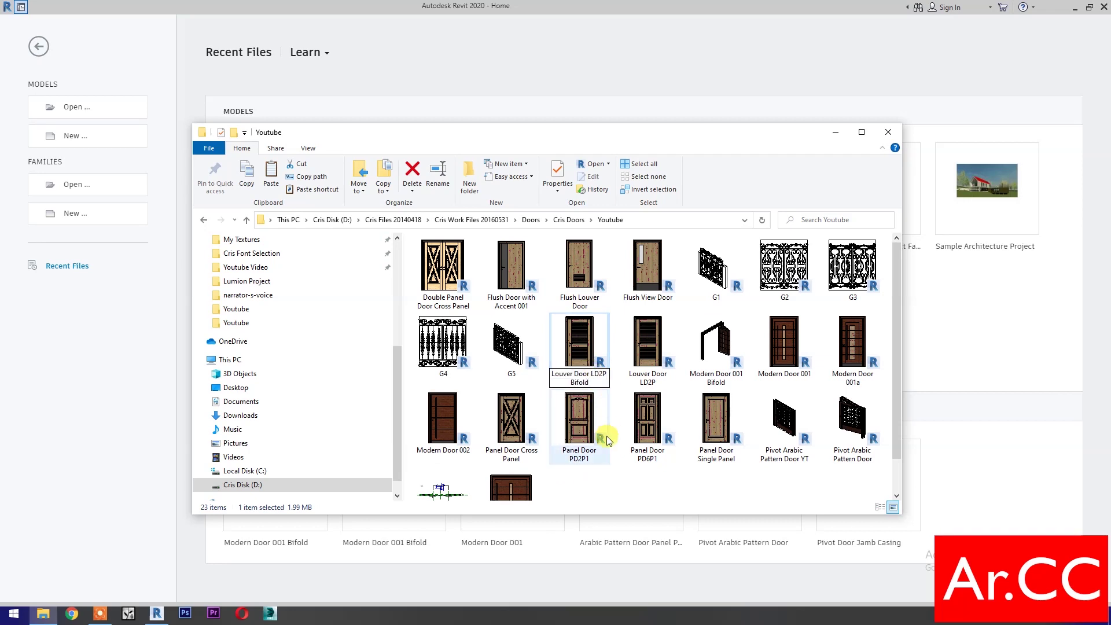
click(613, 491)
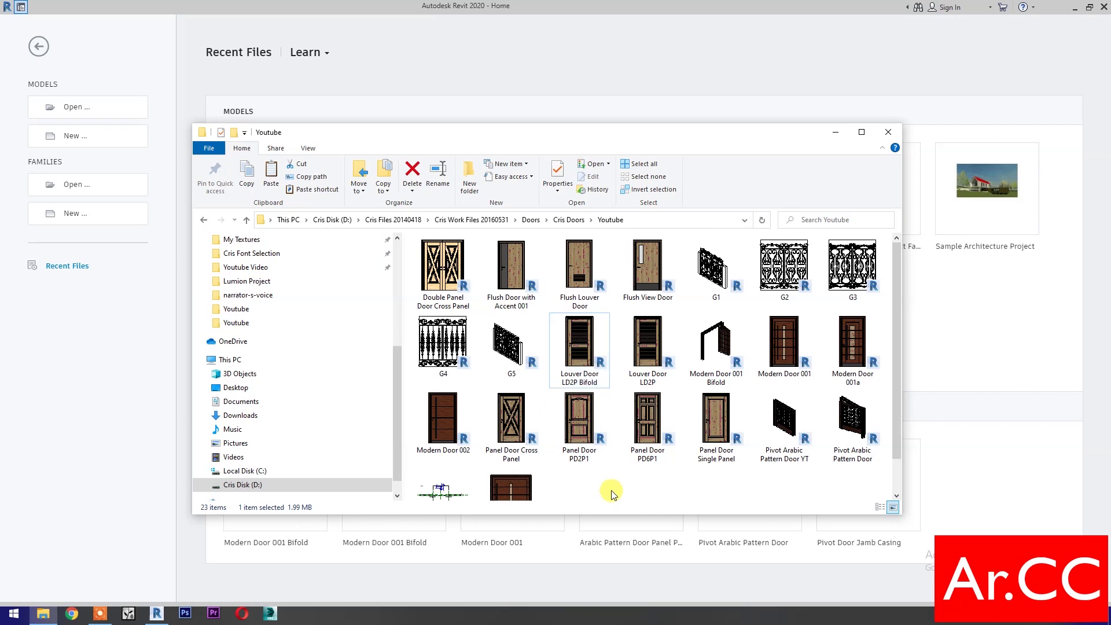
- Open the Louver Door LD2P Bifold family in Revit and show its Ref. Level floor plan
double_click(599, 353)
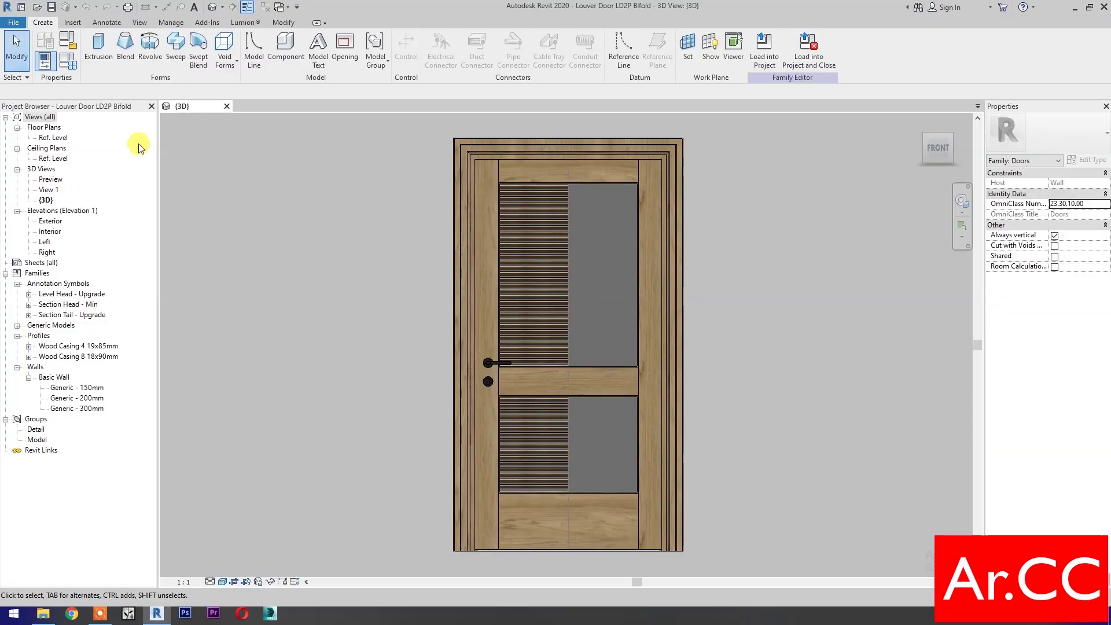
double_click(67, 139)
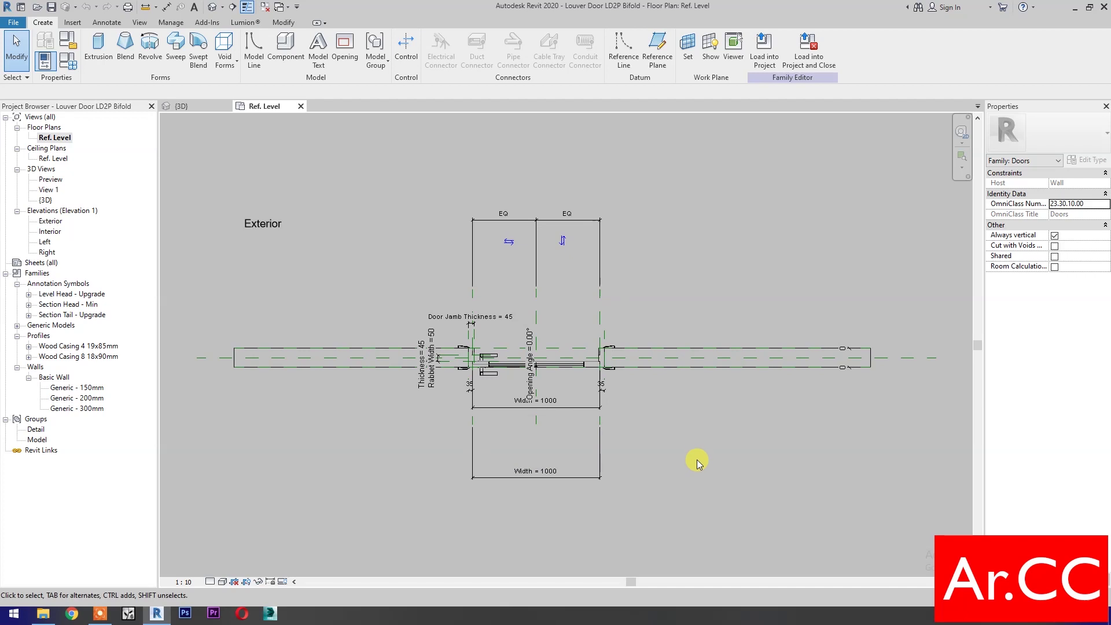
- Set the door family's Width to 1800 and its default Opening Angle to 30° in the family types
click(69, 66)
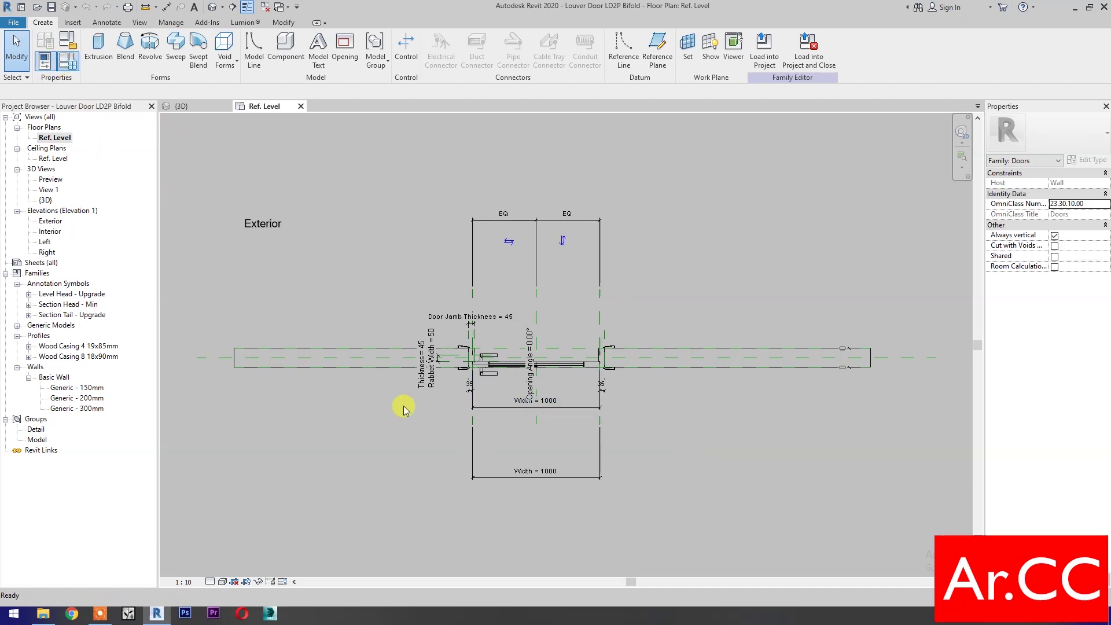
scroll(282, 420, down, 5)
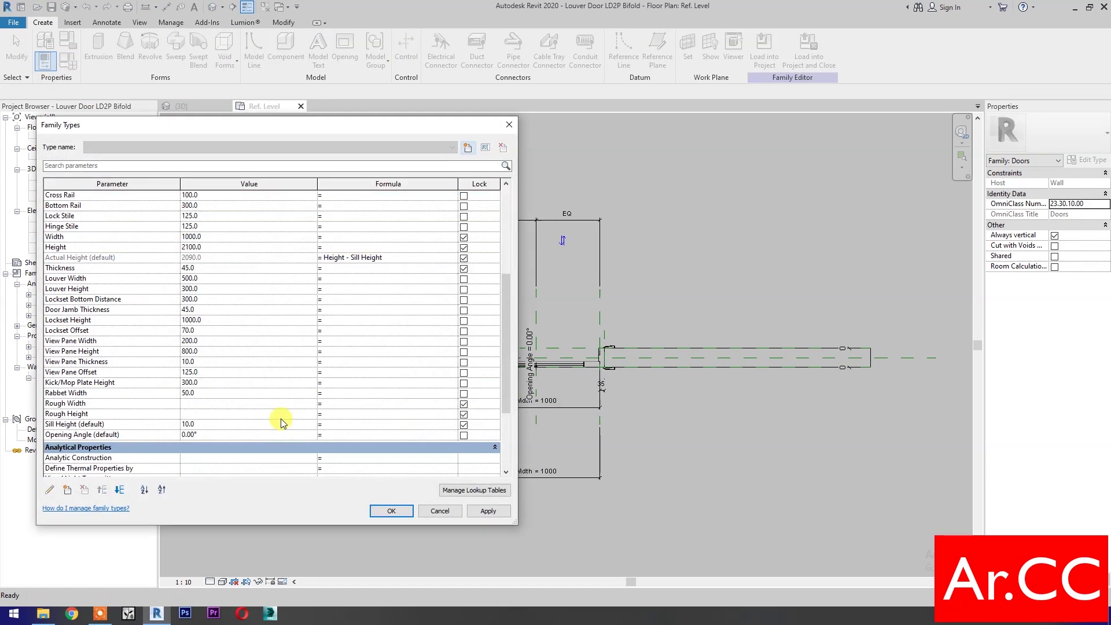
click(223, 237)
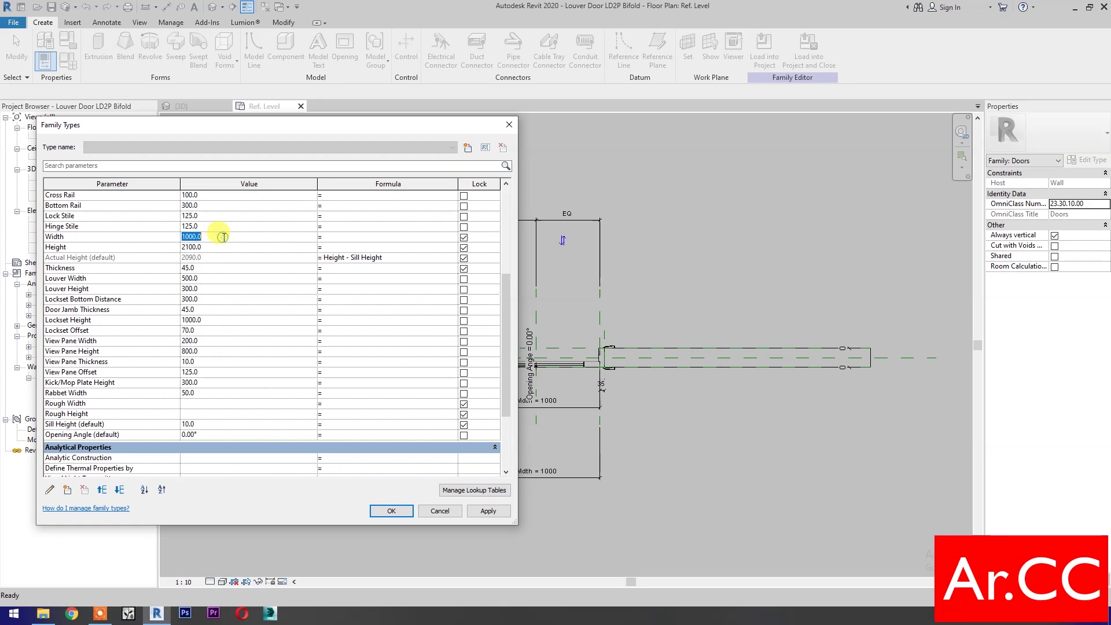
text(1800)
click(255, 310)
click(234, 435)
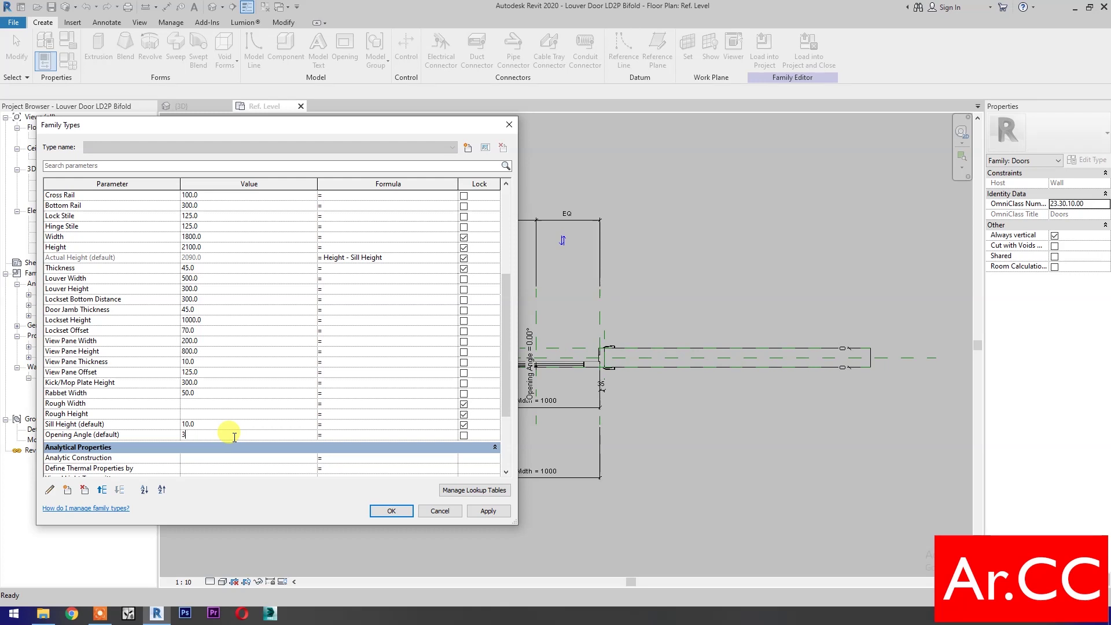
click(488, 511)
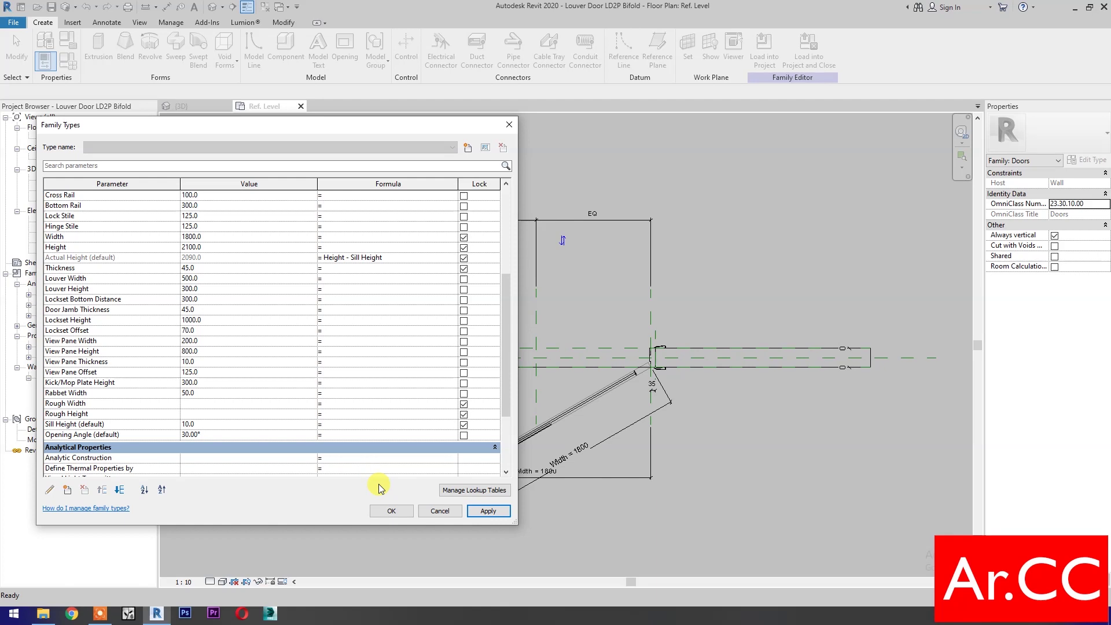
click(391, 511)
scroll(538, 518, up, 2)
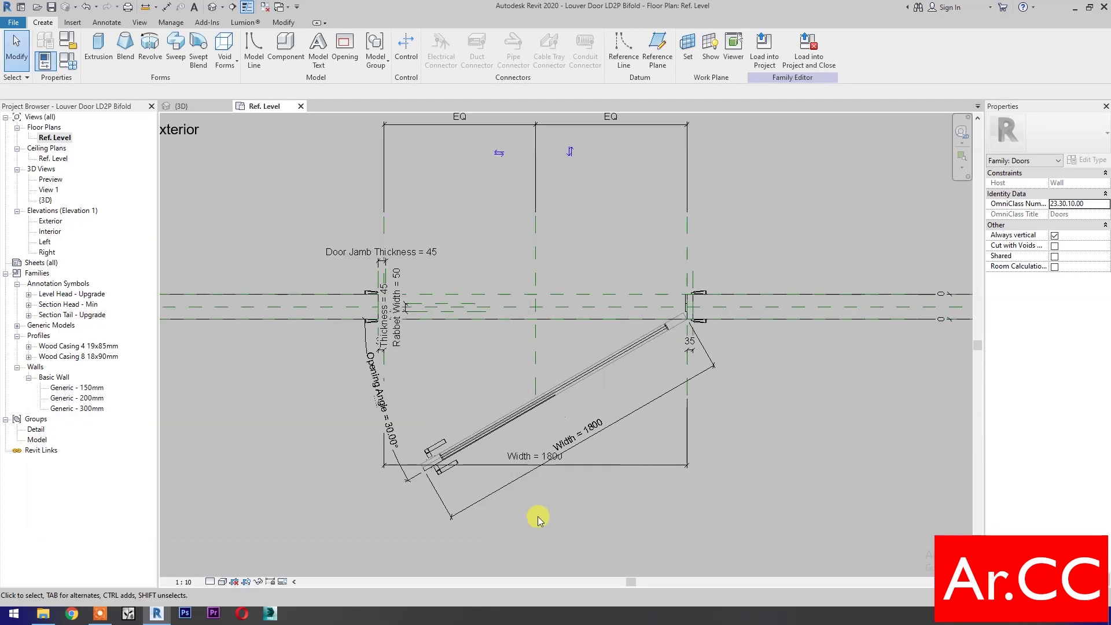
- Label the angled door leaf's width dimension with a new type parameter named Bifold Width, grouped under Dimensions
click(512, 483)
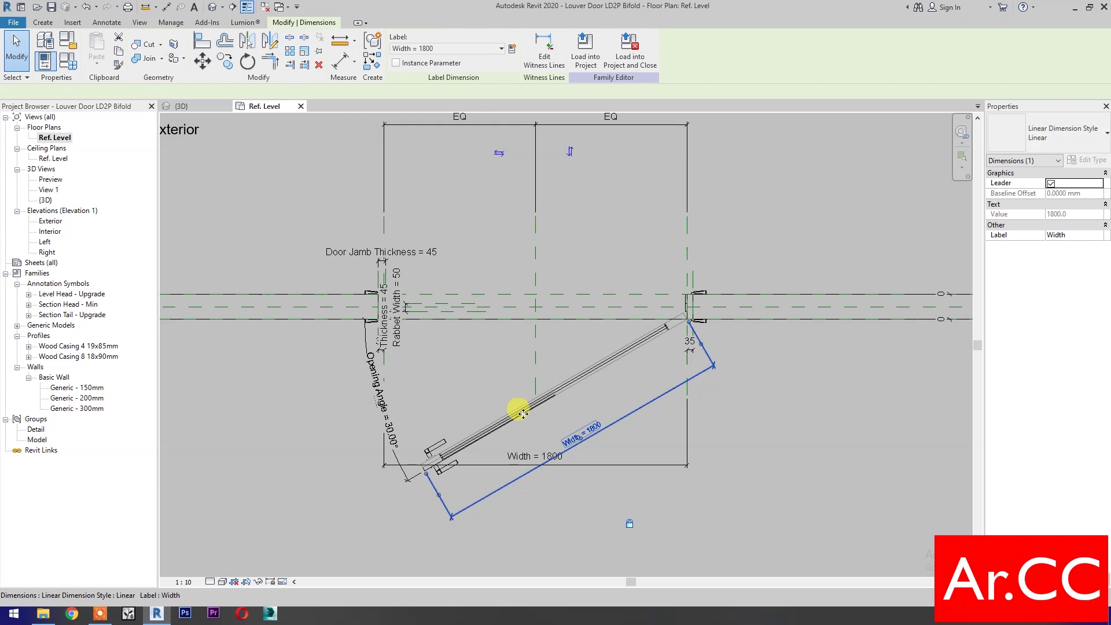
click(513, 49)
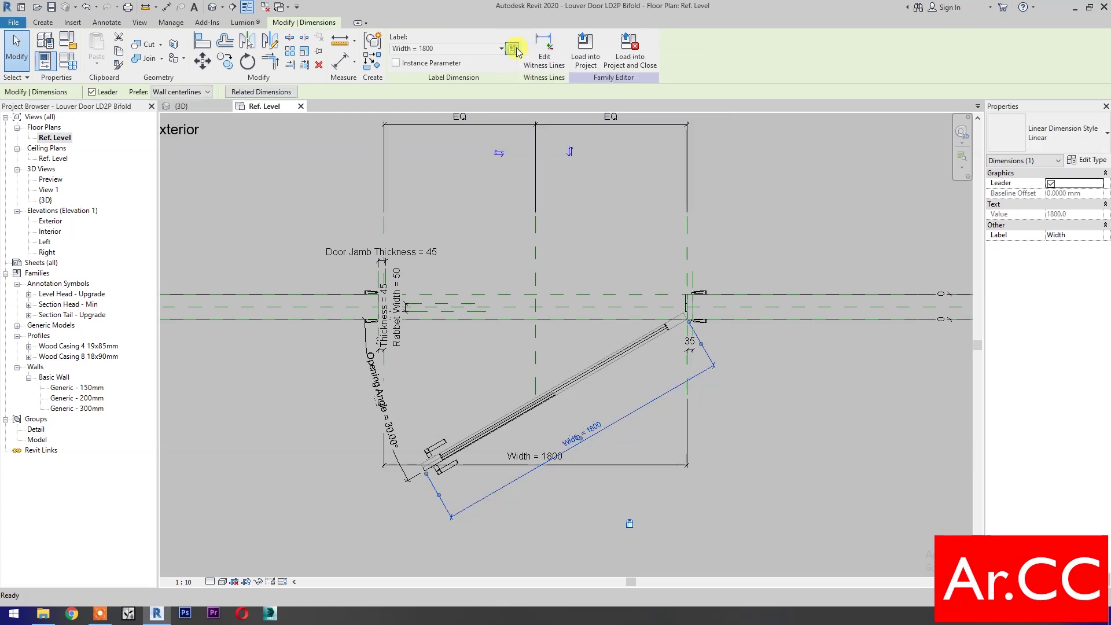
click(724, 293)
text(Bifold Width)
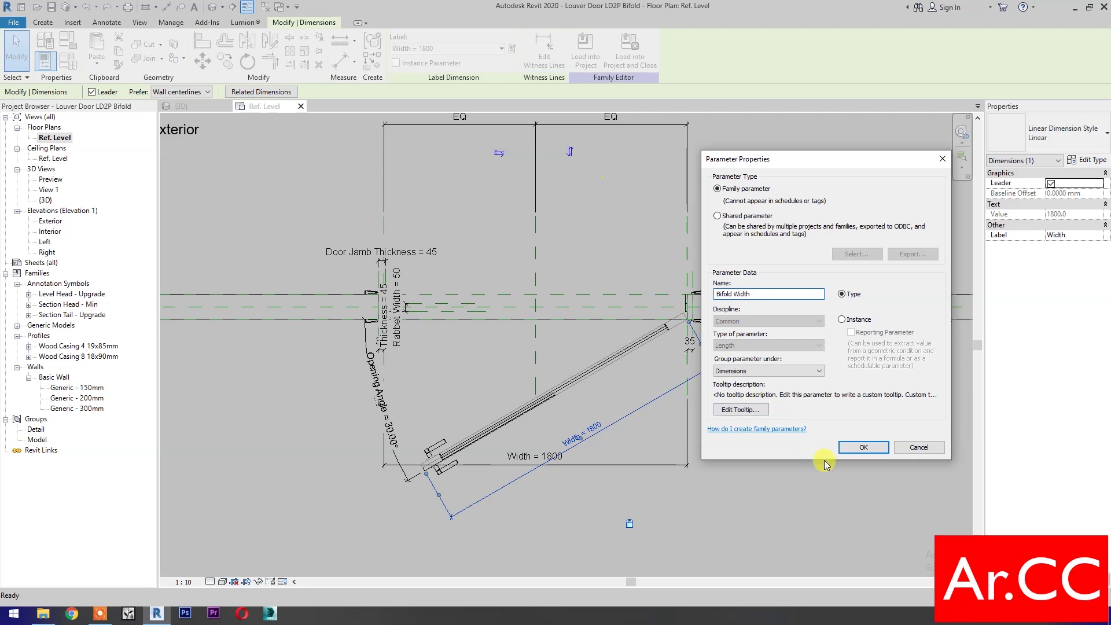
click(862, 447)
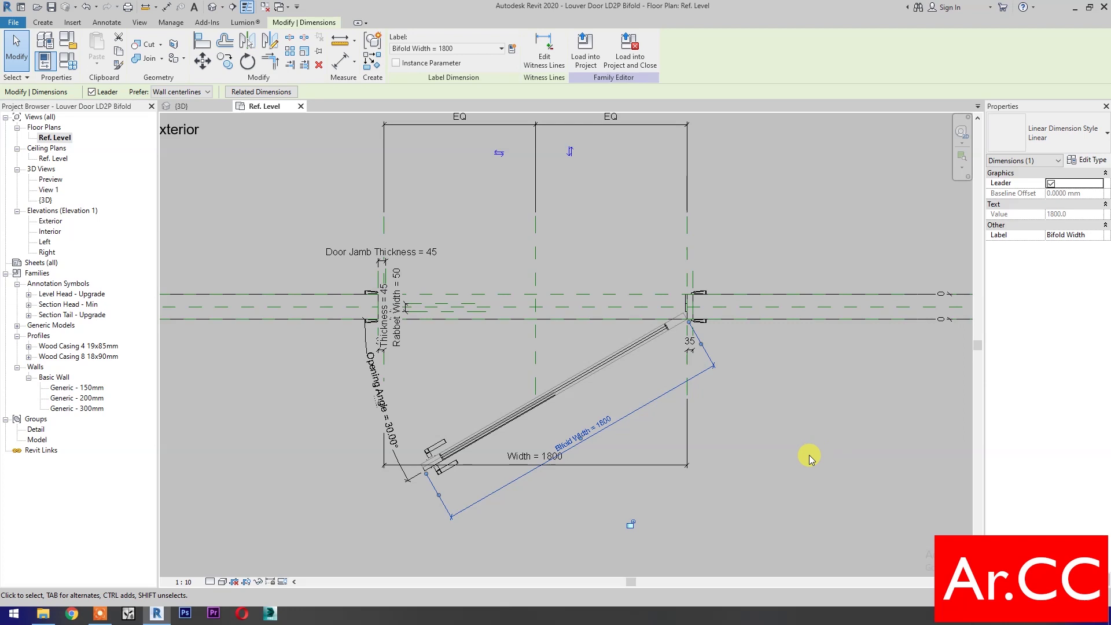
- Define the Bifold Width parameter with the formula Width / 2 in the family types
click(68, 59)
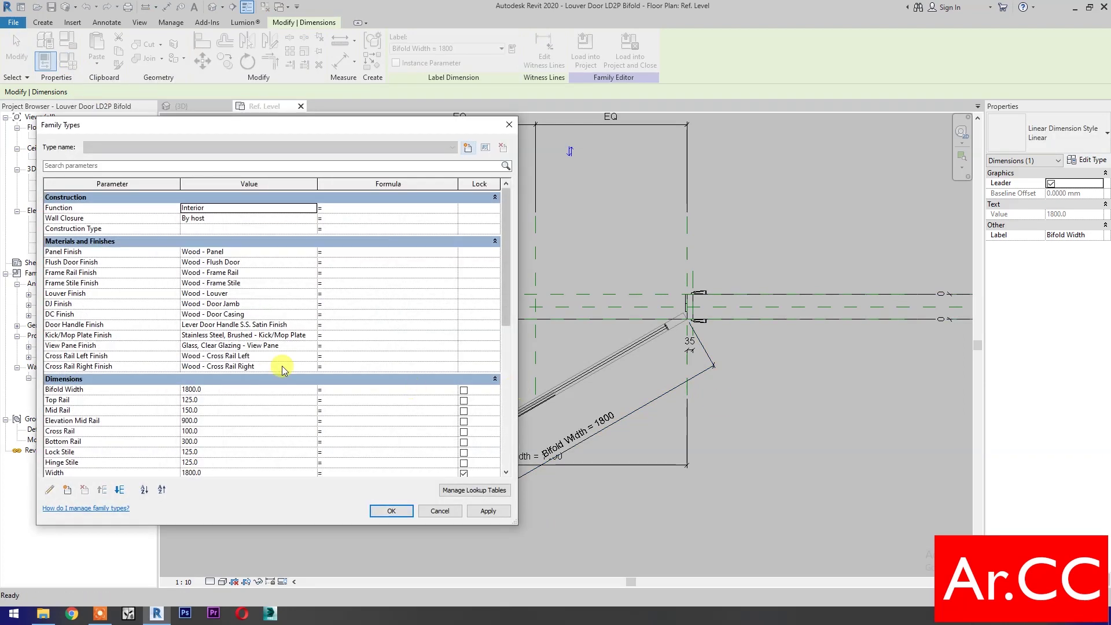
scroll(265, 414, down, 1)
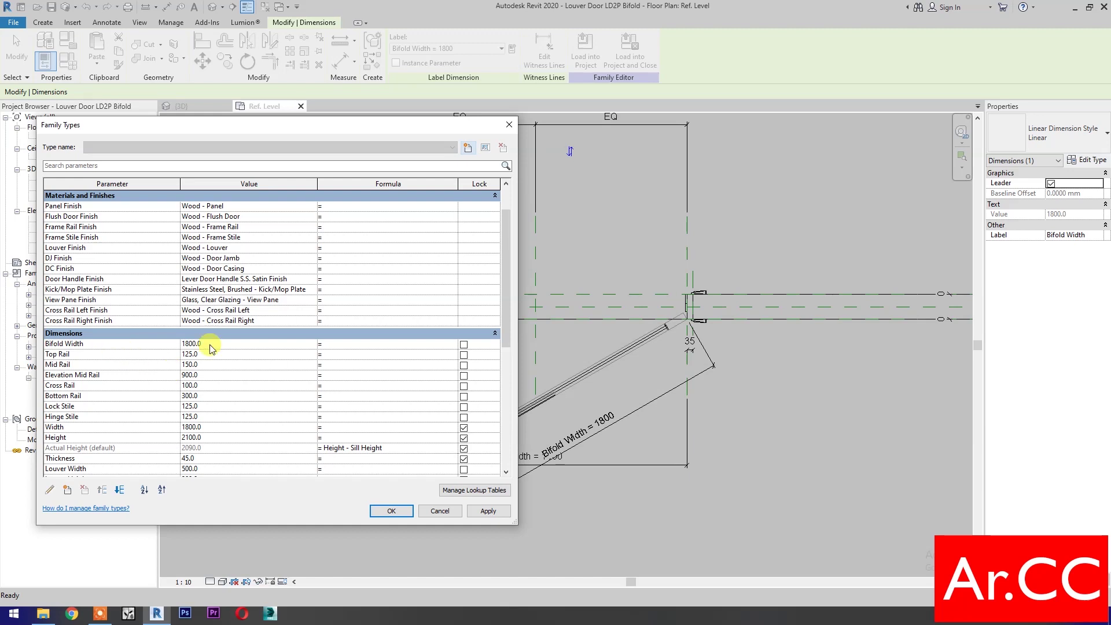
click(336, 345)
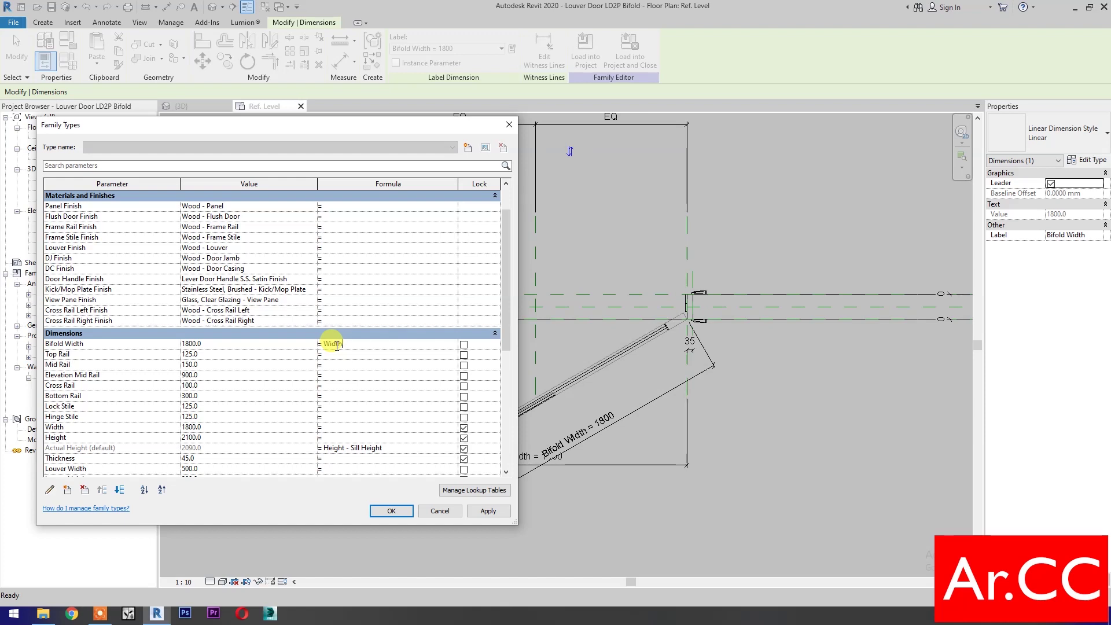
click(499, 510)
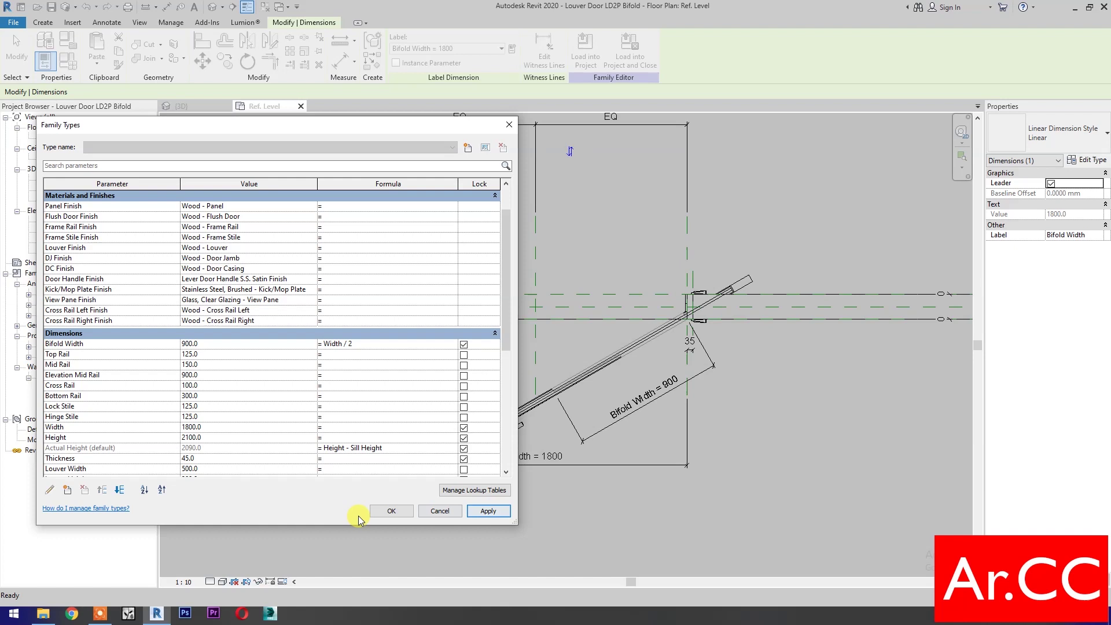
click(404, 512)
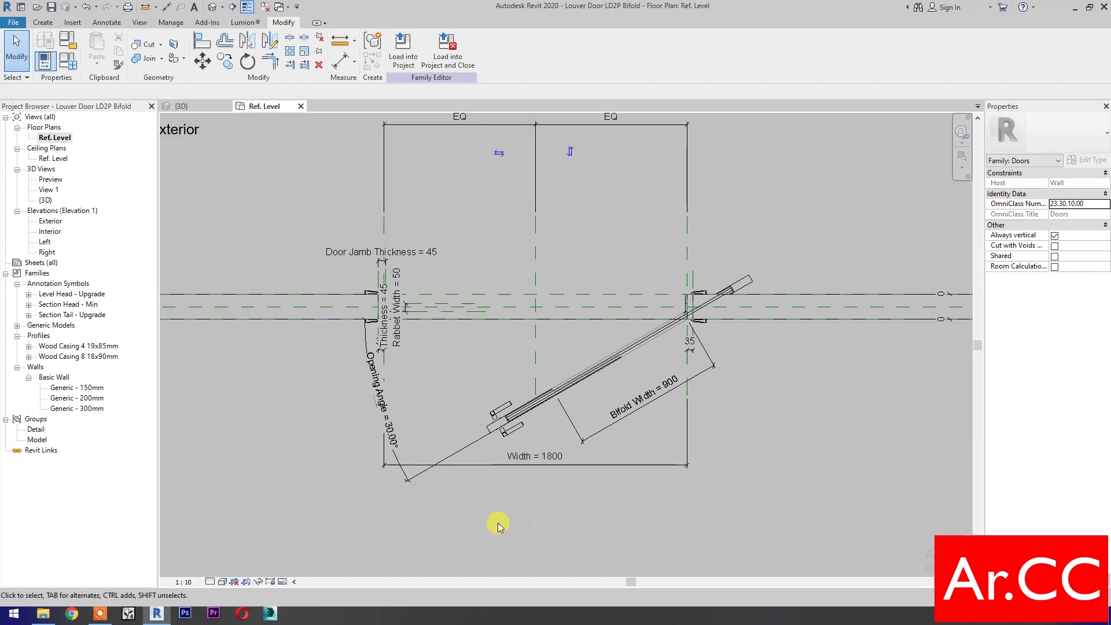
- Associate the nested LD2P door panel's Panel Width with the Bifold Width family parameter
click(495, 422)
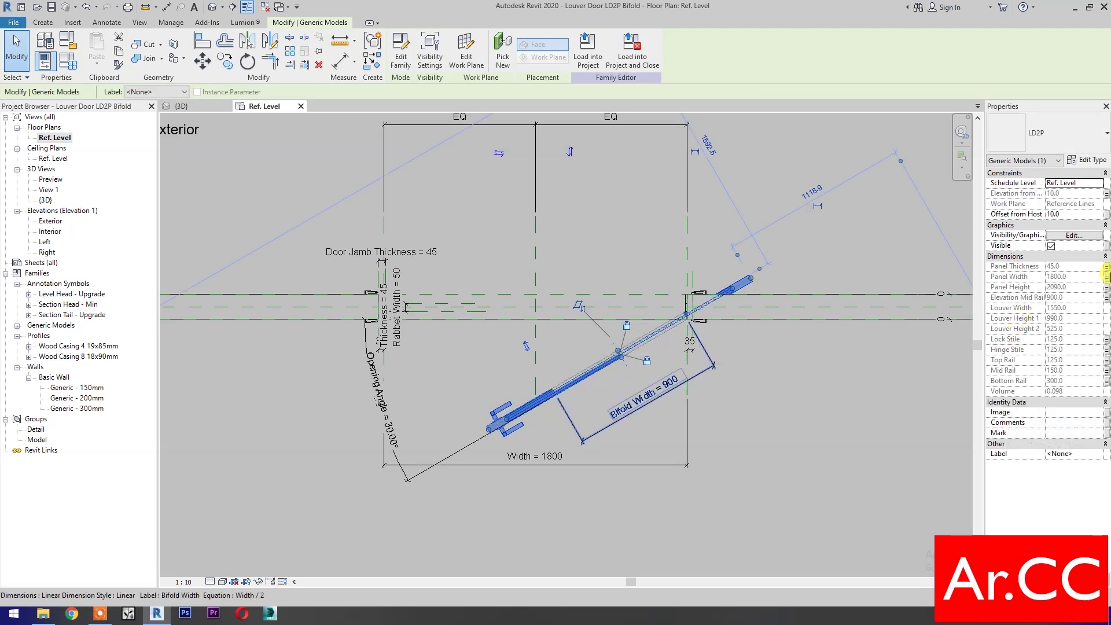
click(1106, 276)
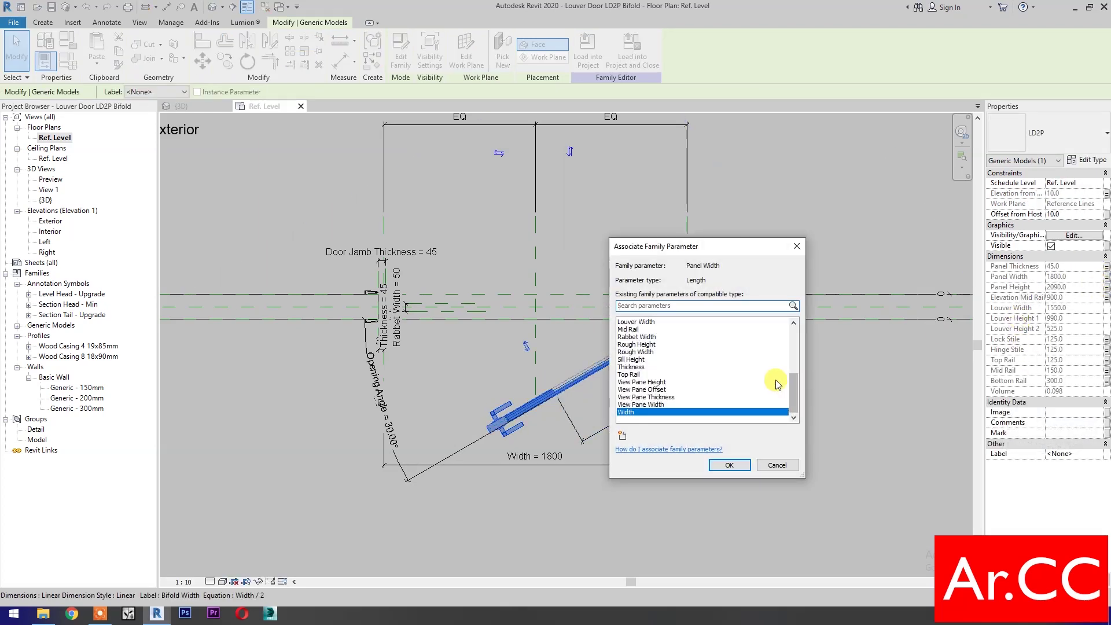
scroll(652, 386, up, 1)
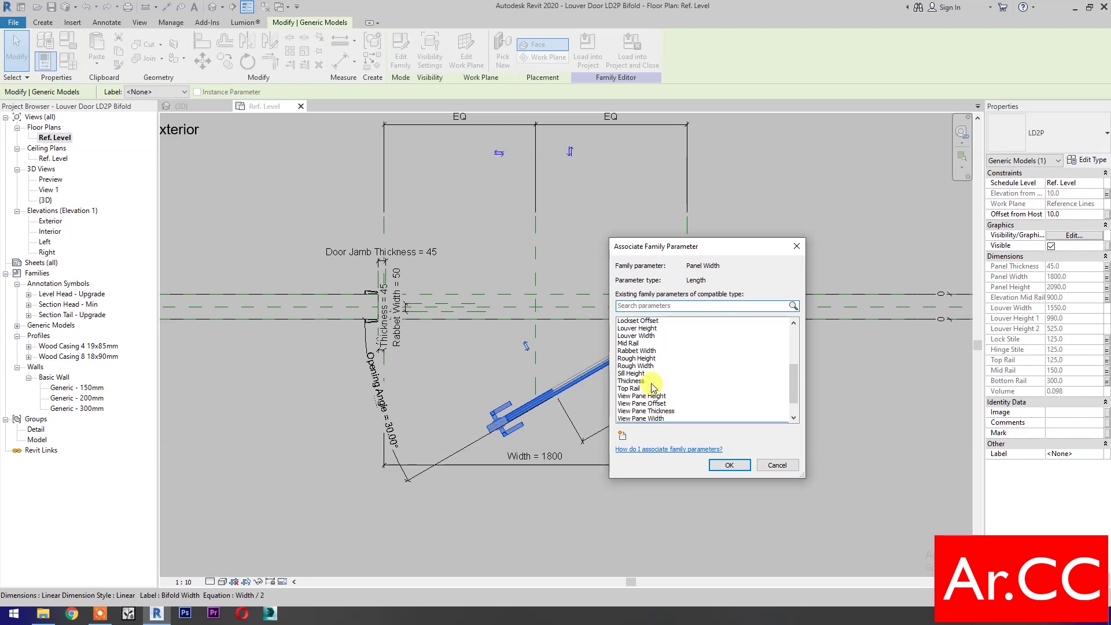
scroll(648, 367, up, 4)
click(645, 338)
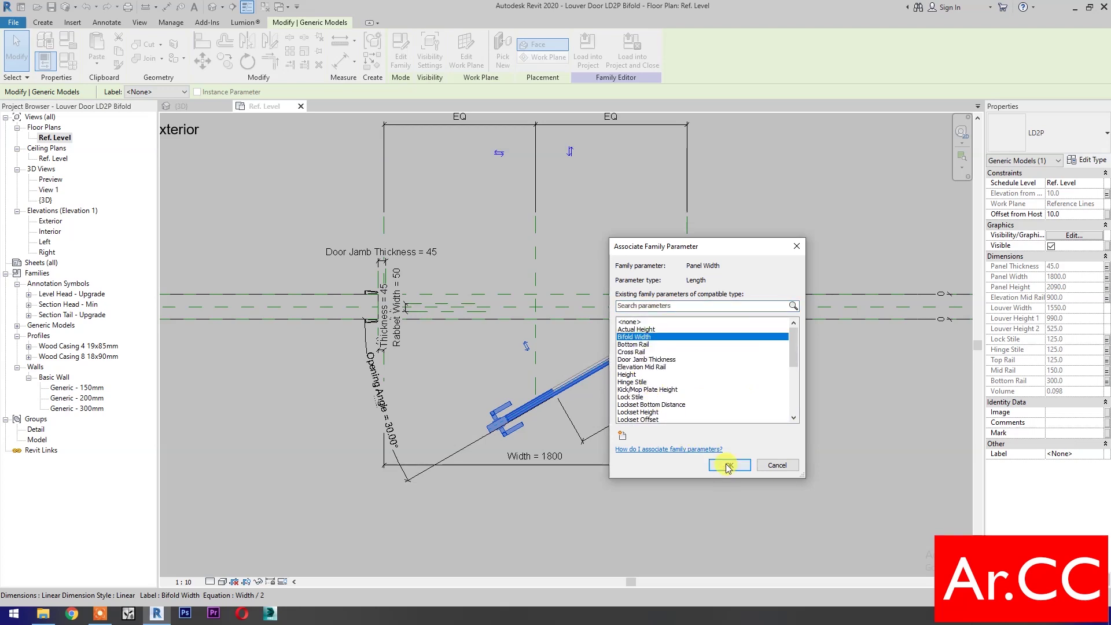
click(728, 465)
click(720, 458)
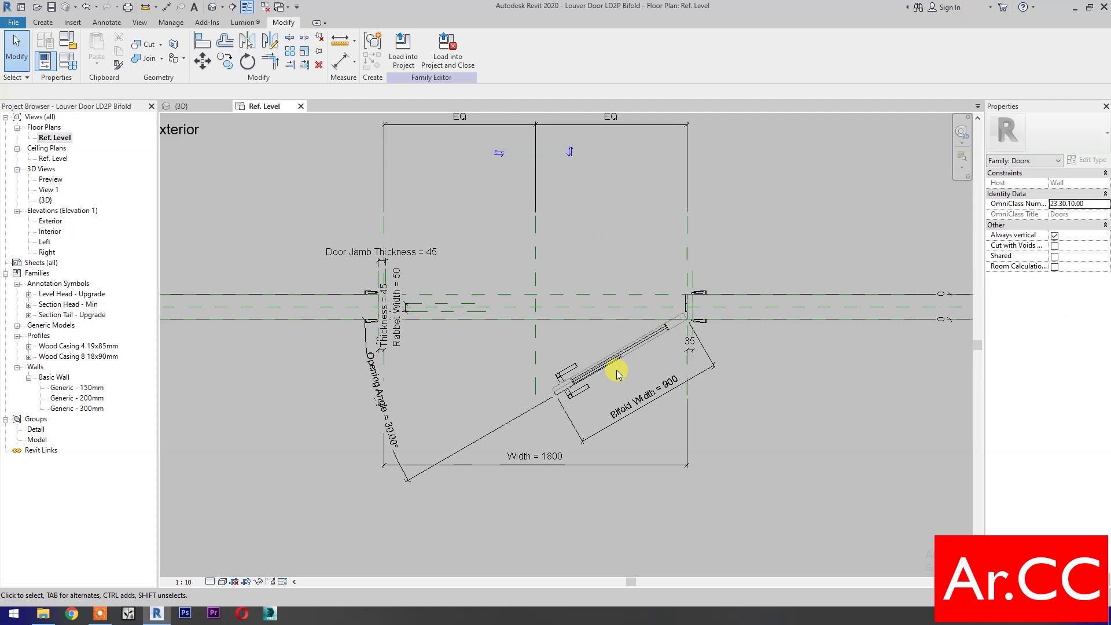
- Open the nested LD2P door panel family for editing and show its Ref. Level floor plan
click(603, 364)
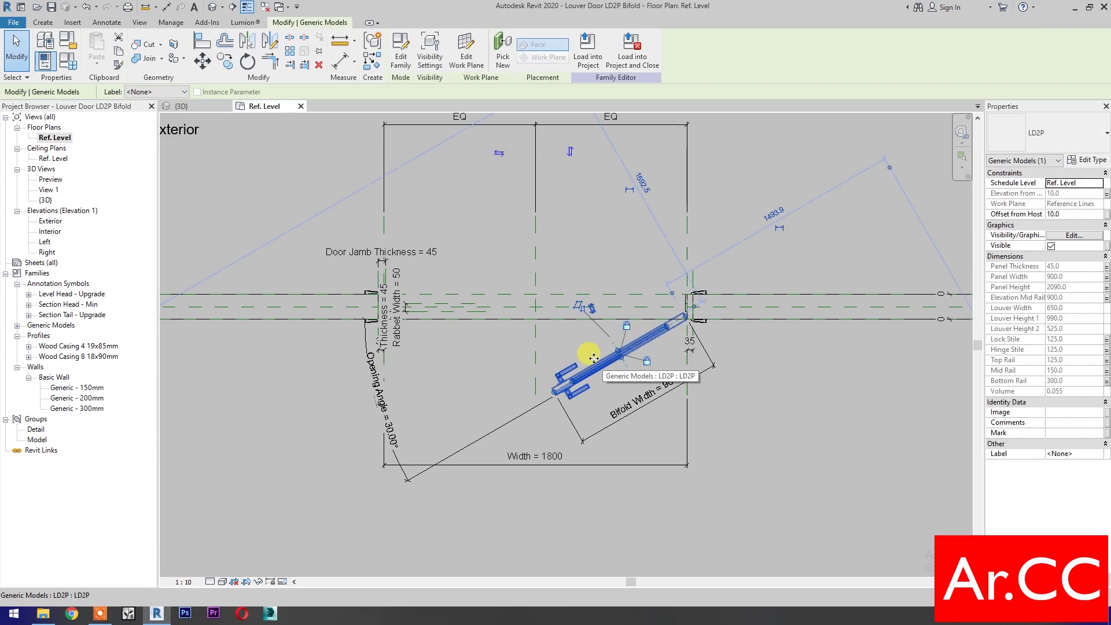
click(404, 65)
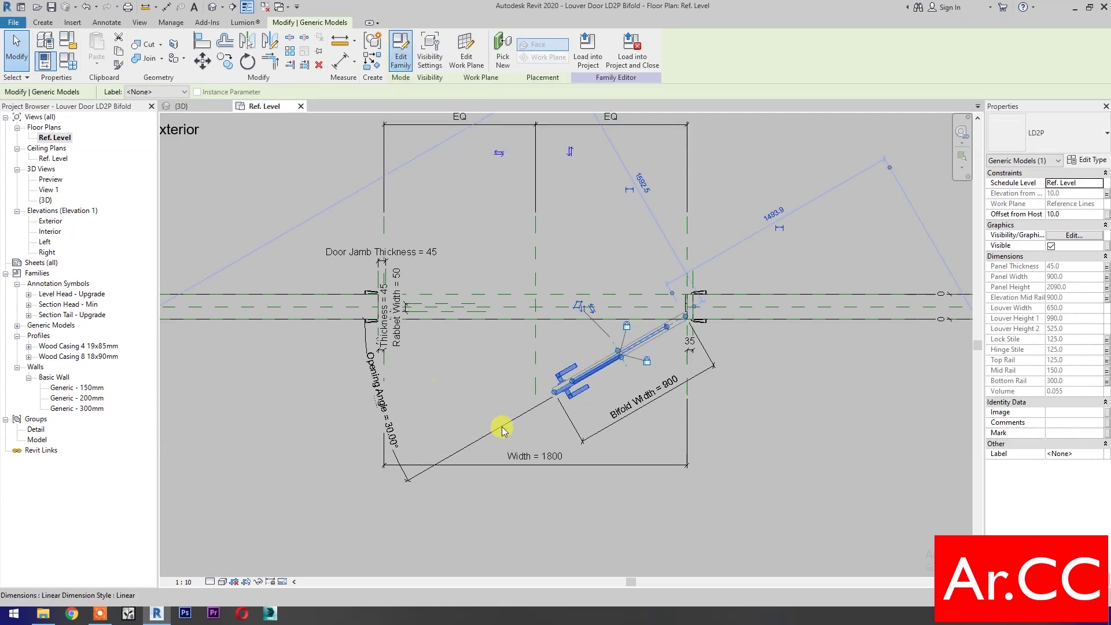
double_click(57, 138)
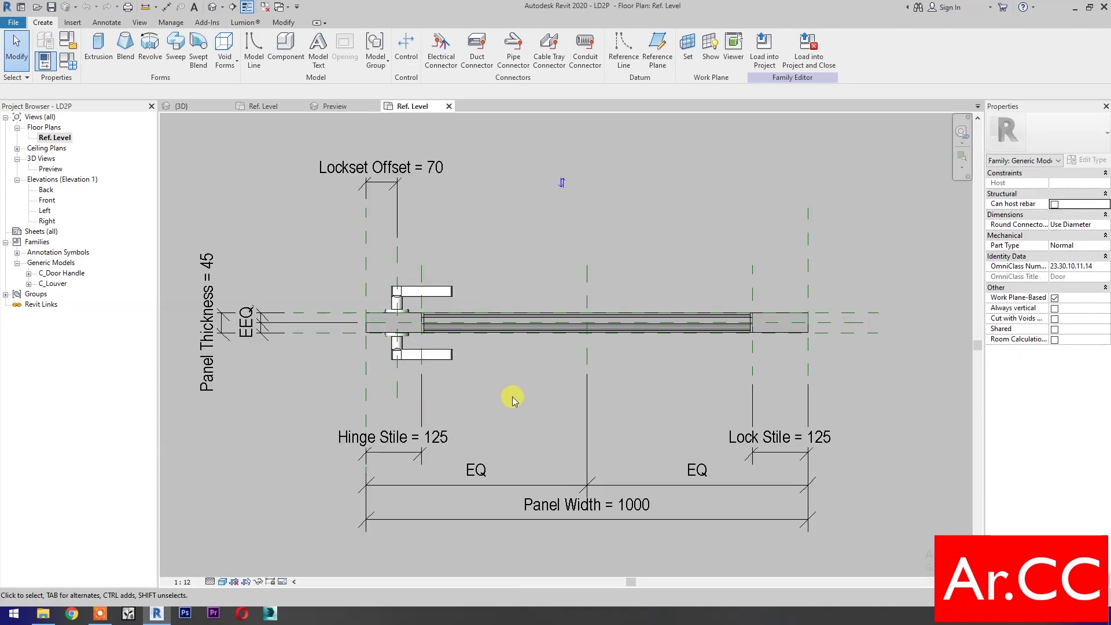
- Save the panel family under the new name LD2P Bifold.rfa on the Desktop
click(13, 23)
mouse_move(42, 160)
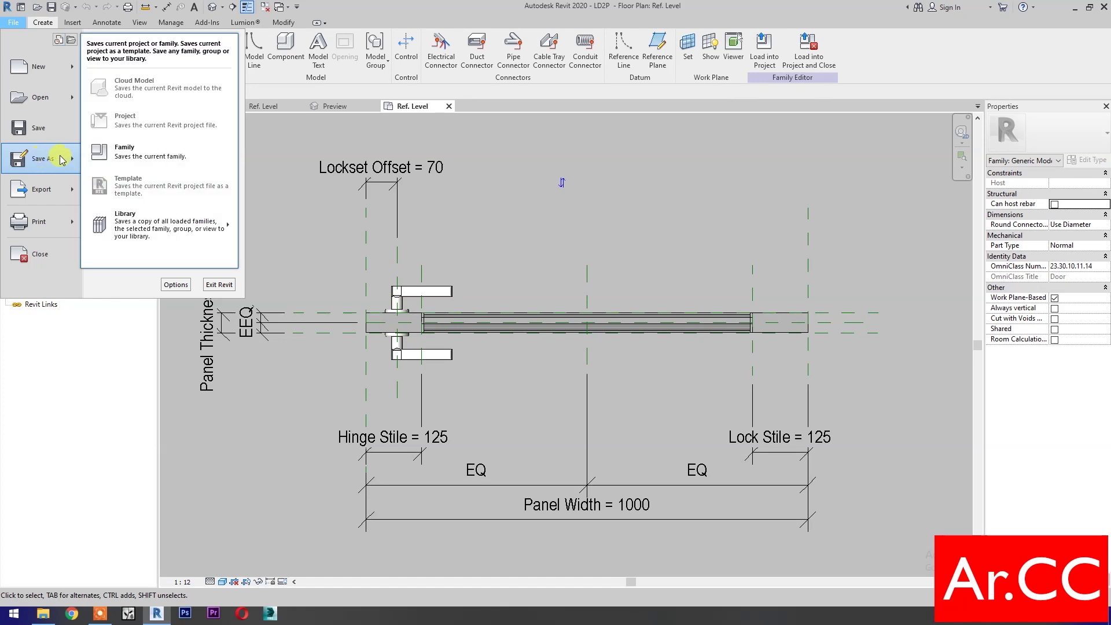
click(122, 153)
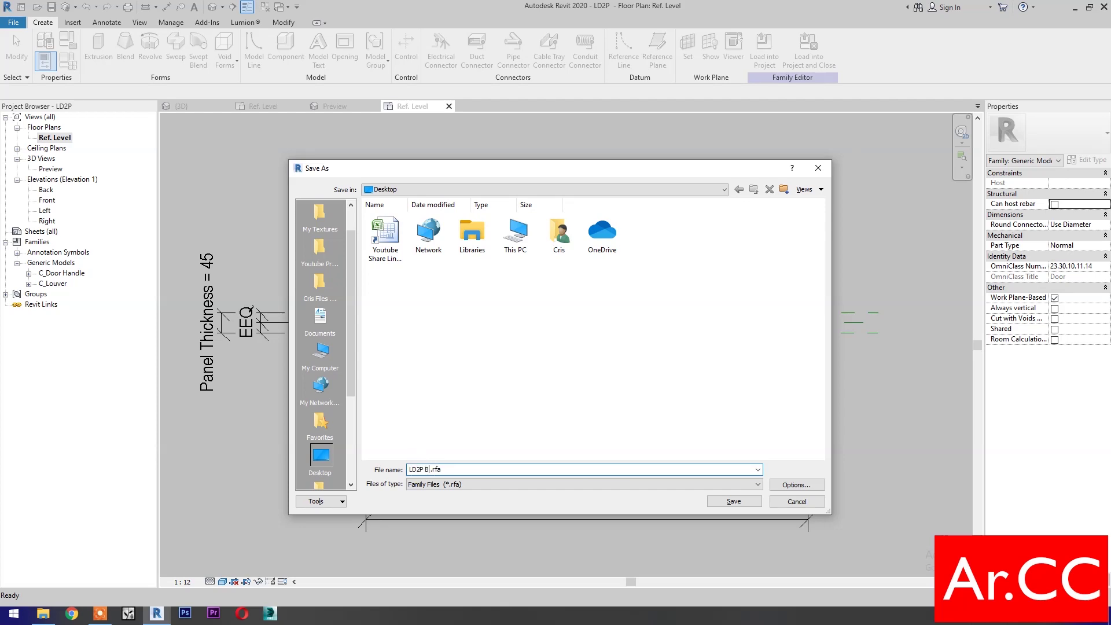
text(Bifold)
click(734, 501)
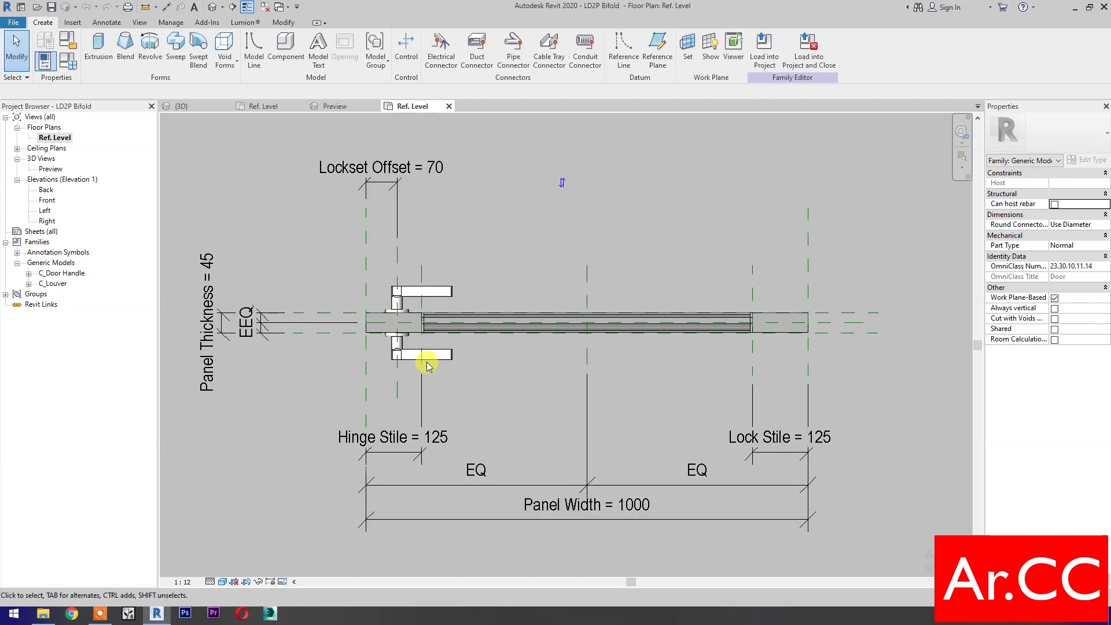
- Delete the C_Door Handle lever handle with dead bolt from the panel
click(443, 356)
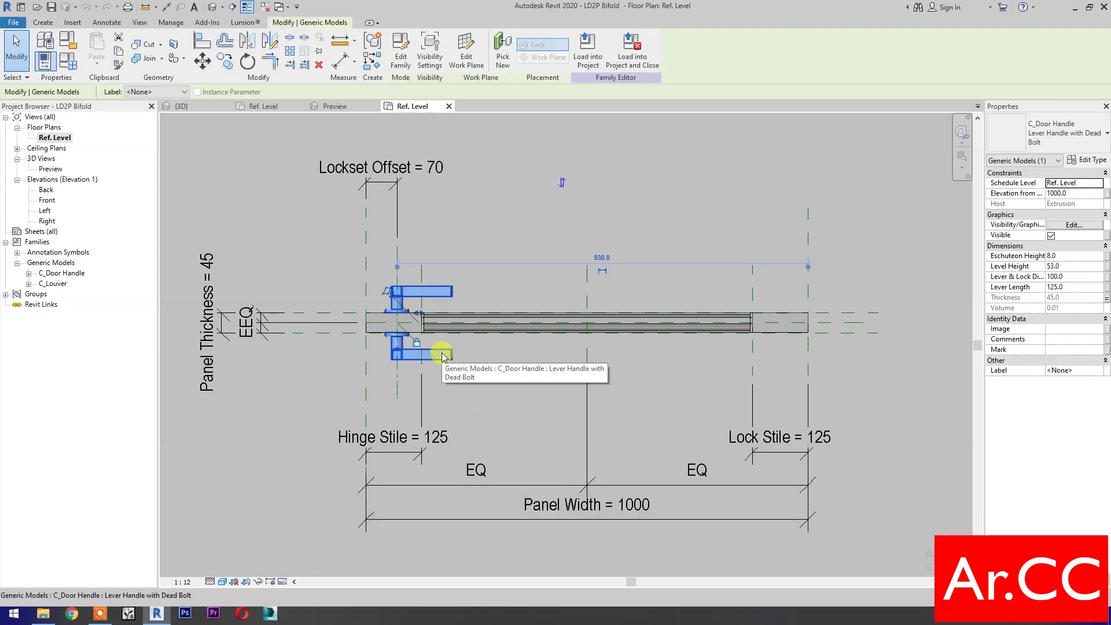
key(Escape)
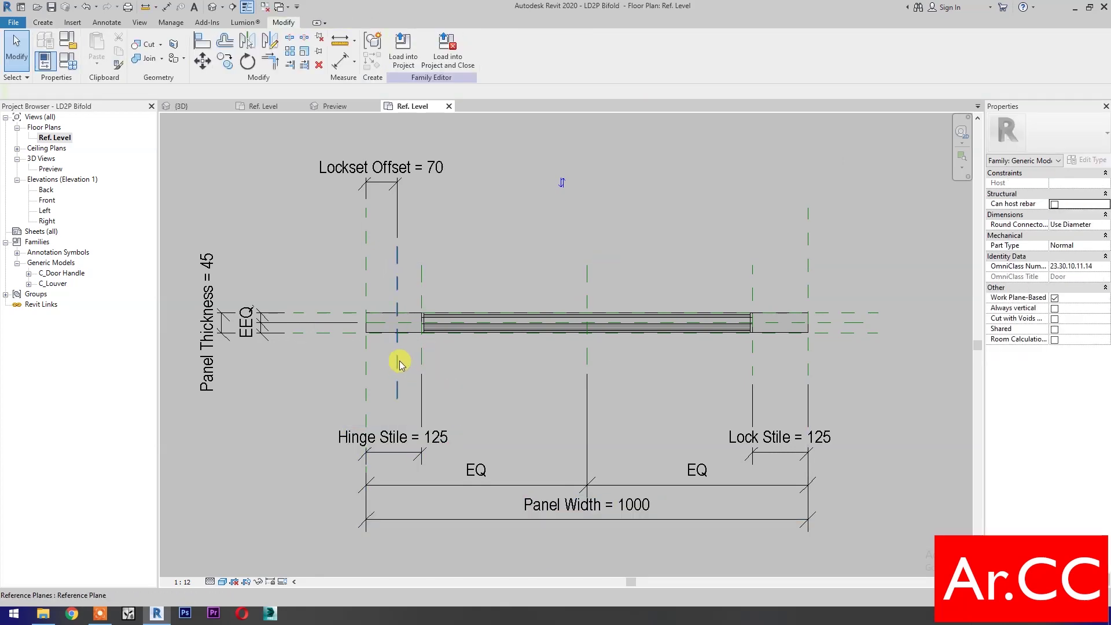
- Delete the Lockset Offset reference plane together with its dimension from the panel plan
click(398, 361)
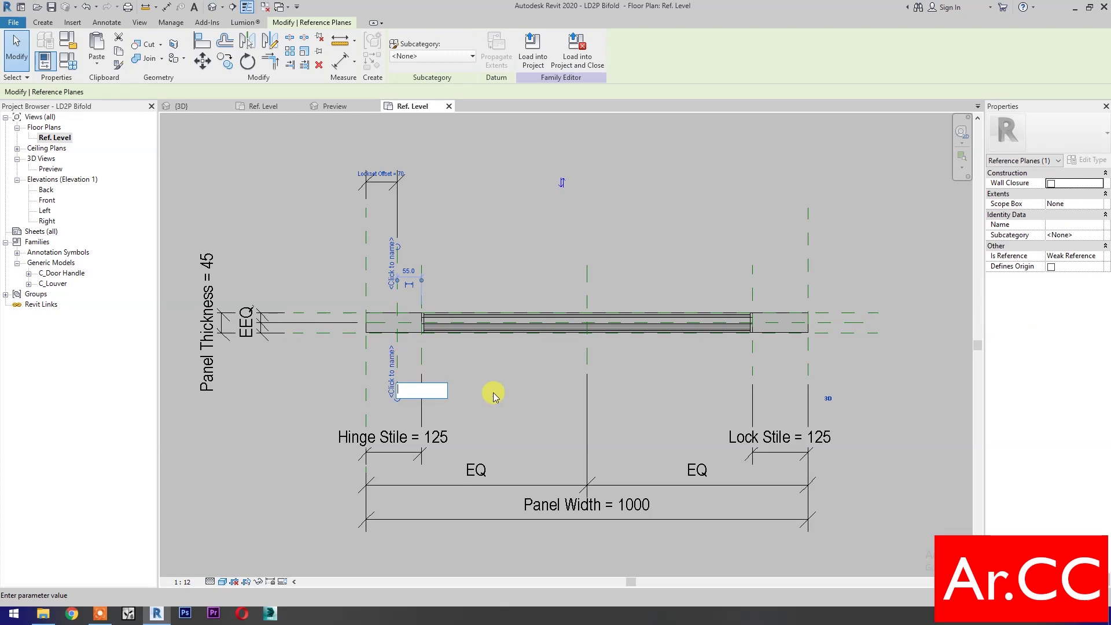
key(Escape)
scroll(463, 392, down, 2)
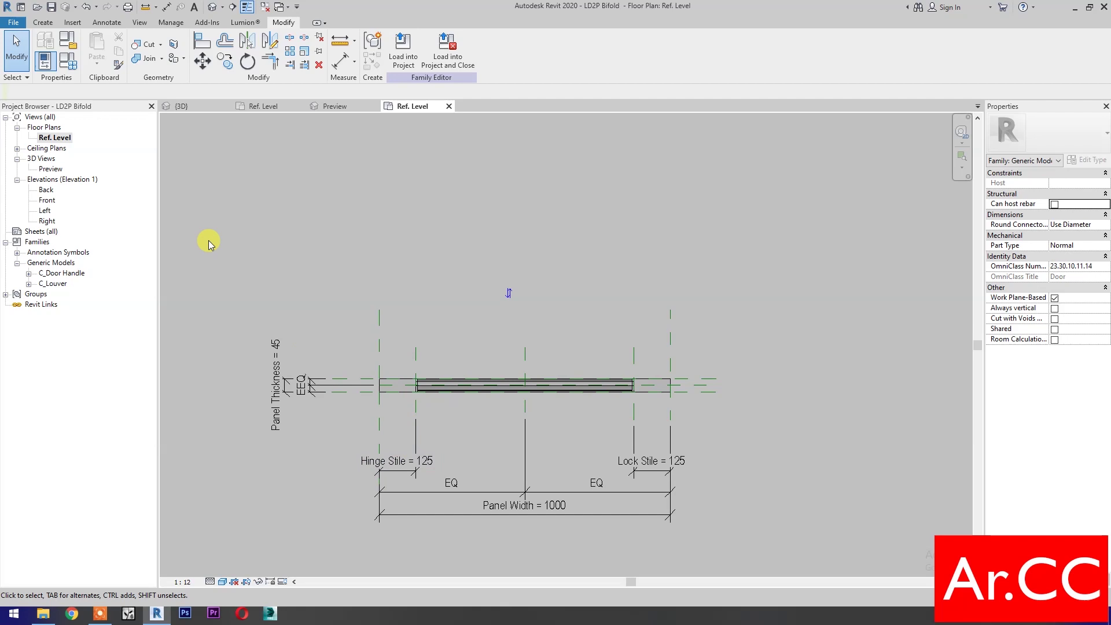
- Draw a reference line about 1180 mm long at about 27° from the panel's back corner on the hinge stile side
click(44, 22)
click(623, 50)
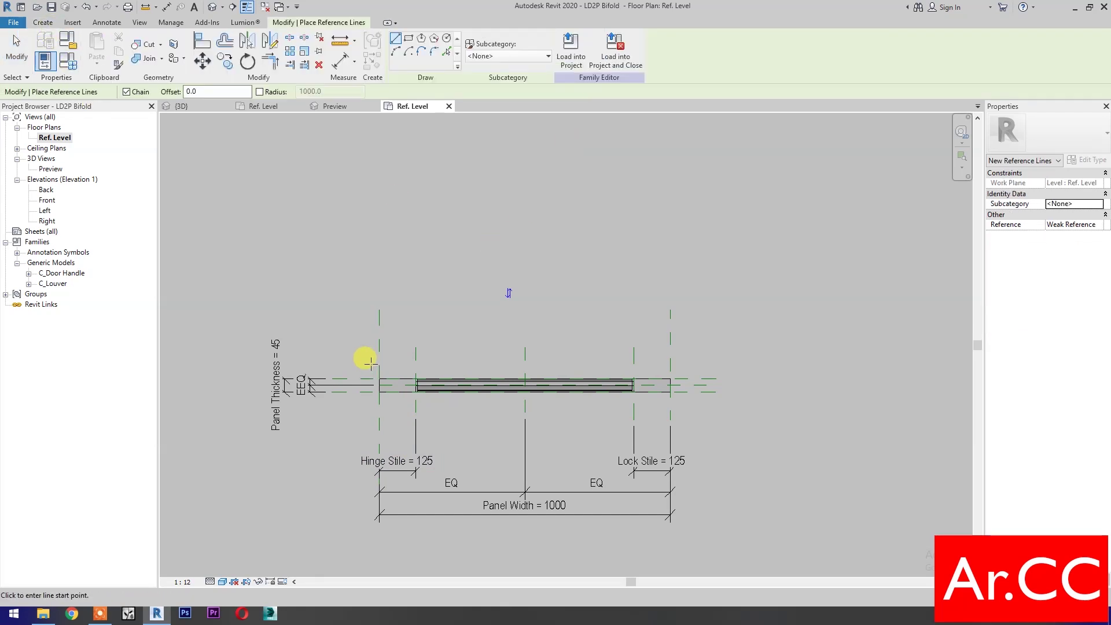
scroll(371, 367, up, 5)
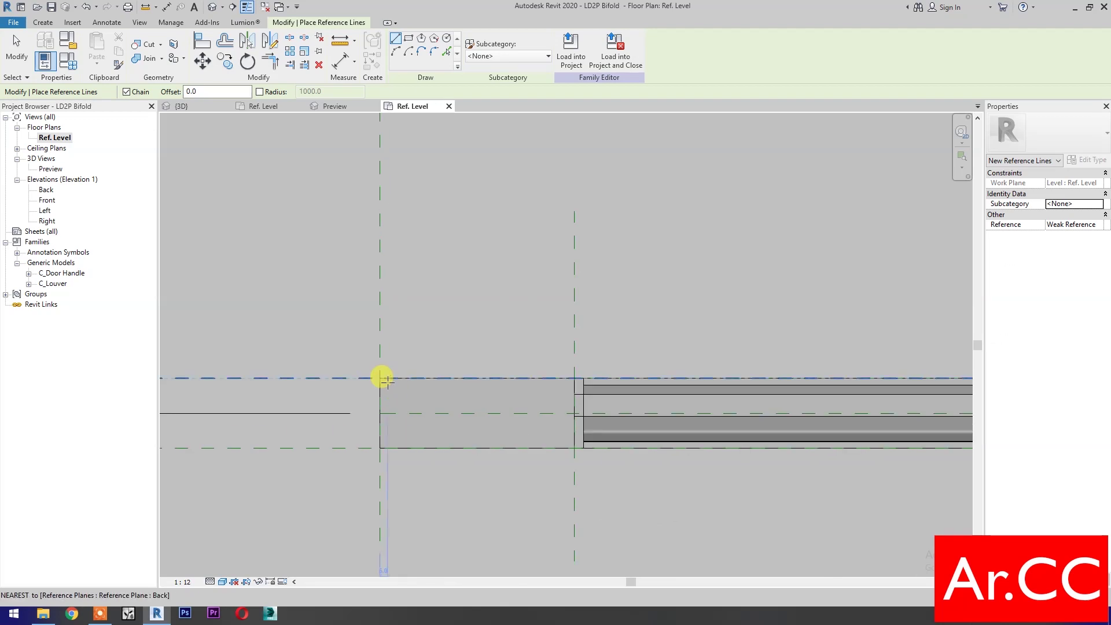
click(380, 376)
scroll(373, 373, down, 4)
click(730, 197)
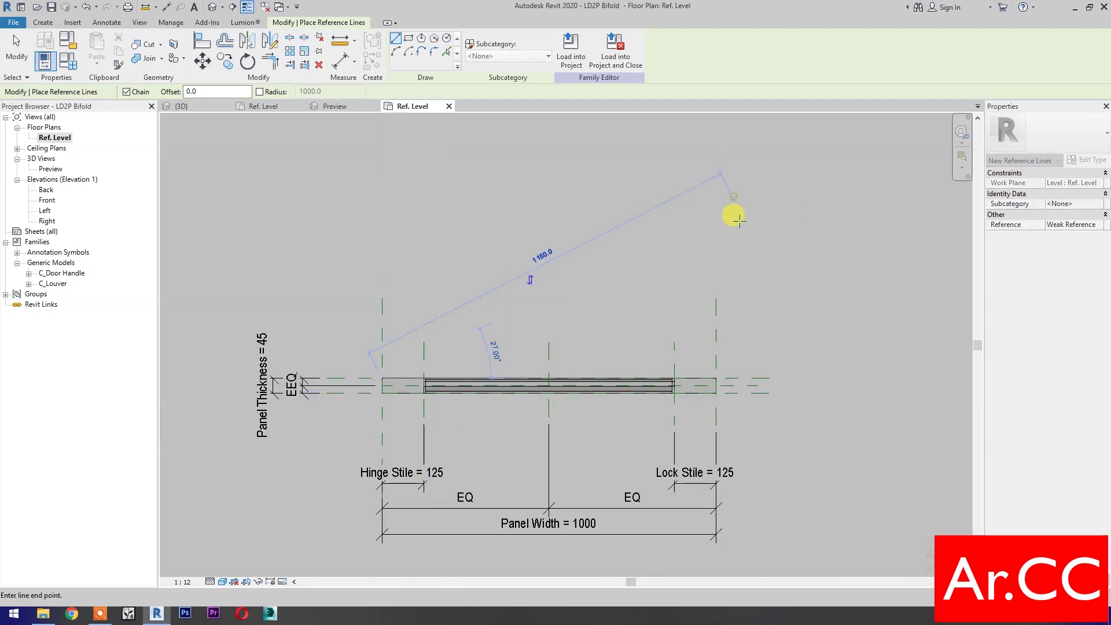
key(Escape)
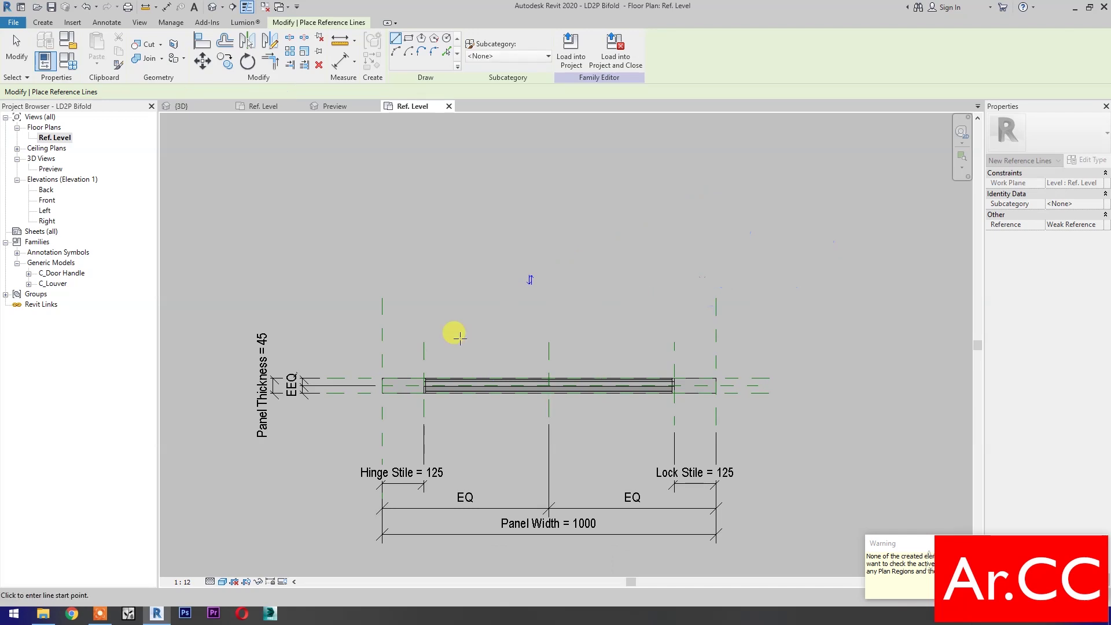
key(Escape)
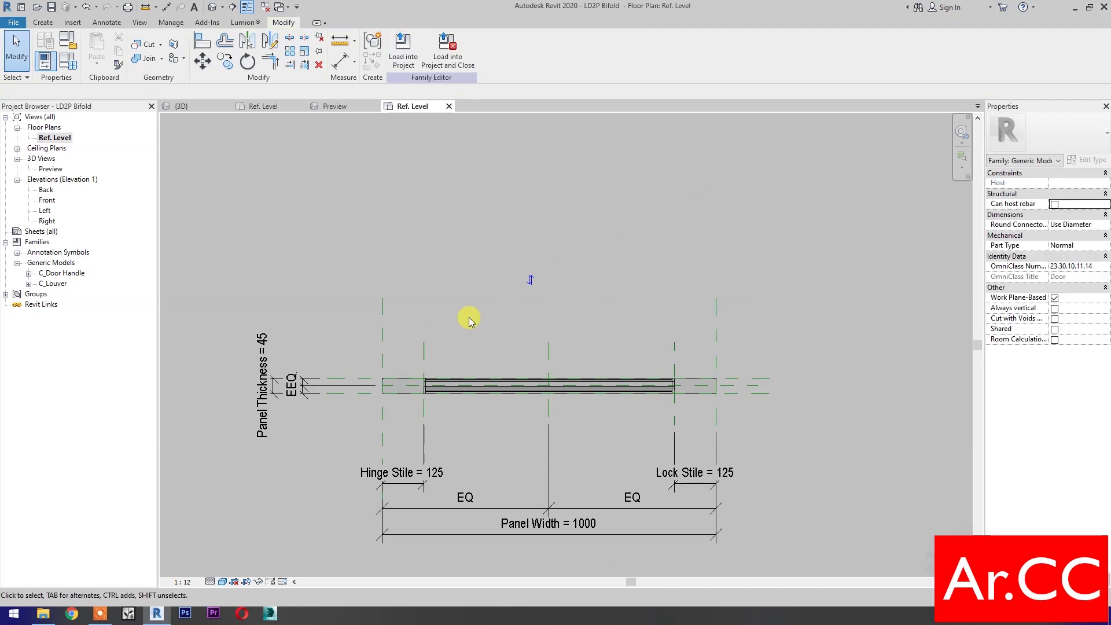
- Turn on the visibility of Reference Lines and Levels in the Ref. Level floor plan
key(v)
key(v)
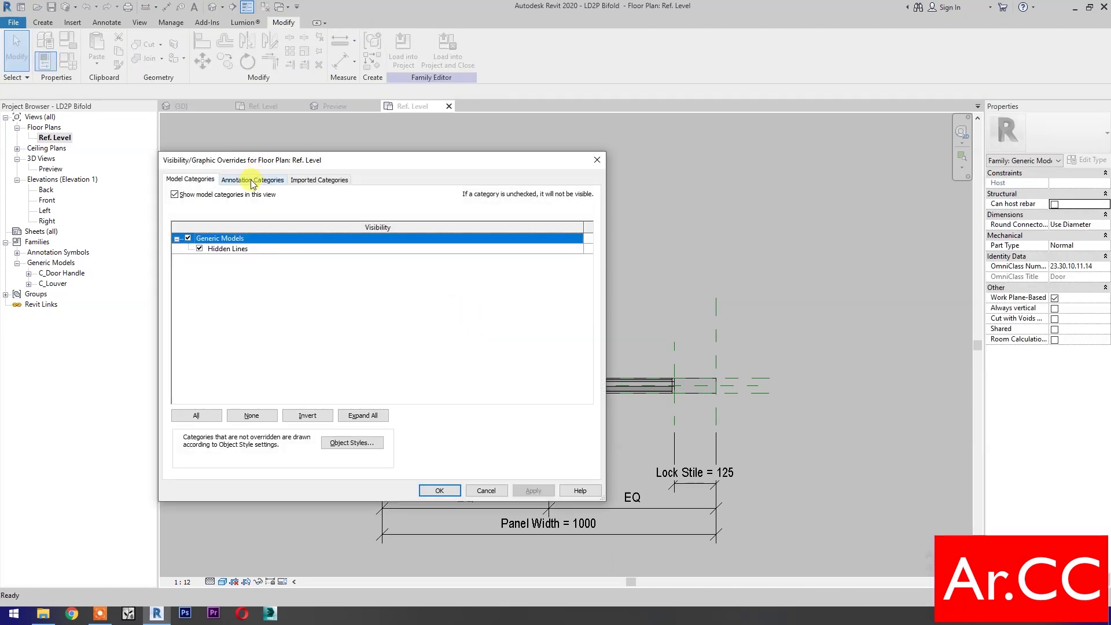
click(252, 182)
click(187, 280)
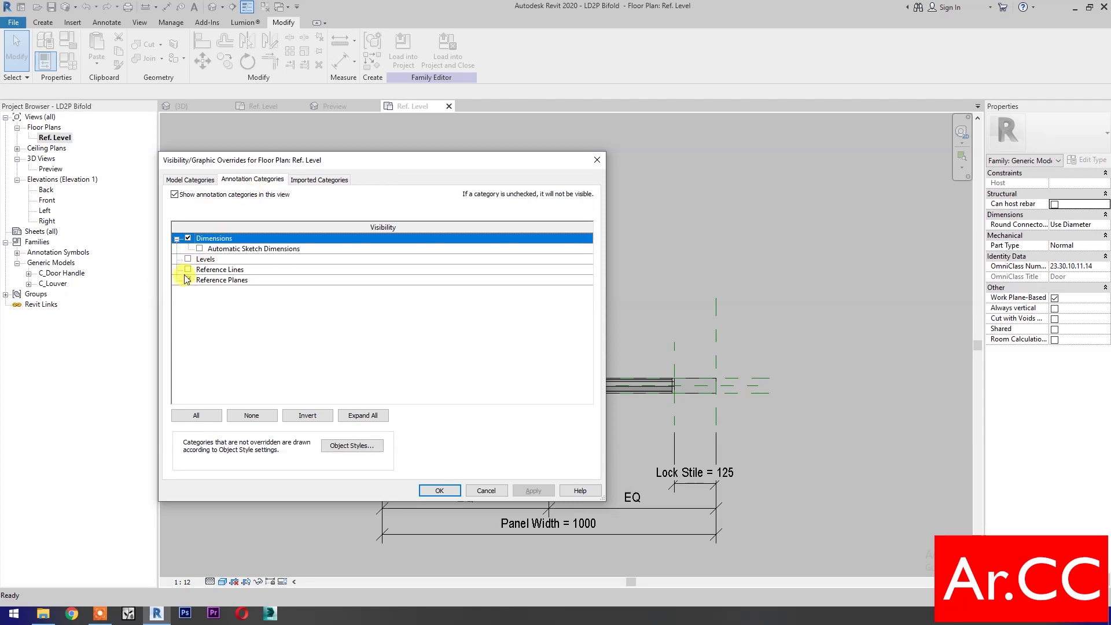
click(188, 270)
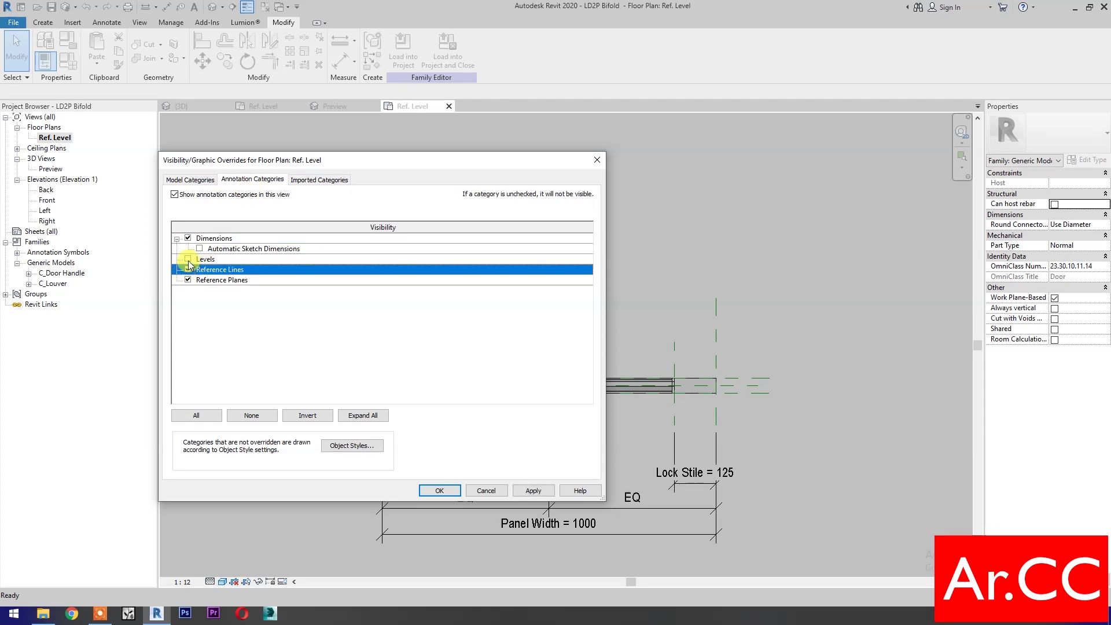
click(188, 260)
click(442, 491)
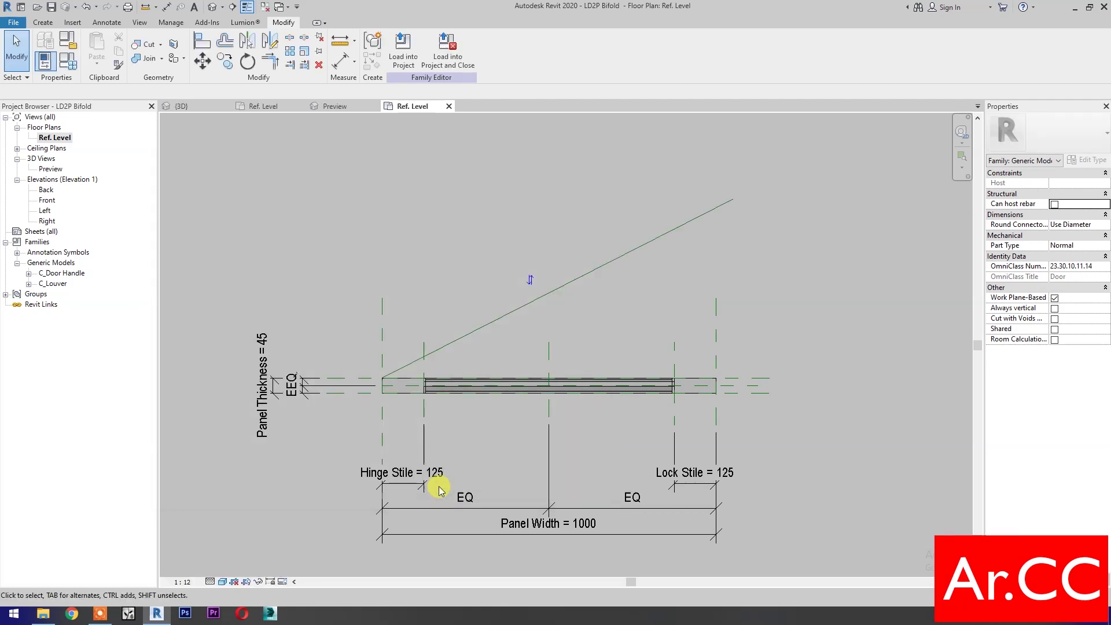
- Add an angular dimension between the Back reference plane and the sloped reference line
key(d)
key(i)
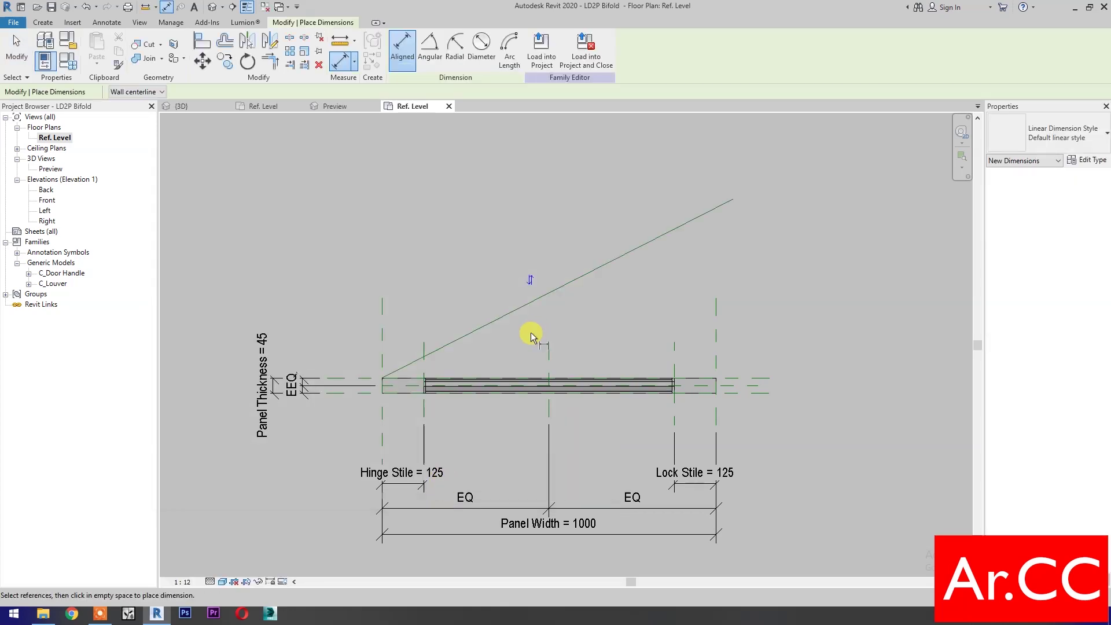
click(436, 56)
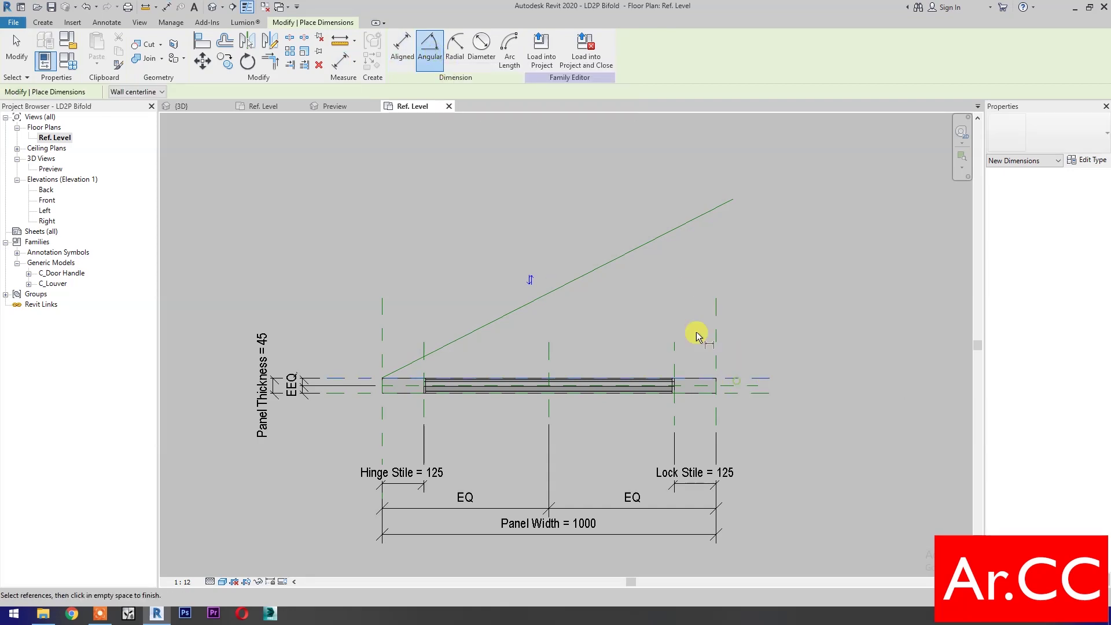
click(634, 252)
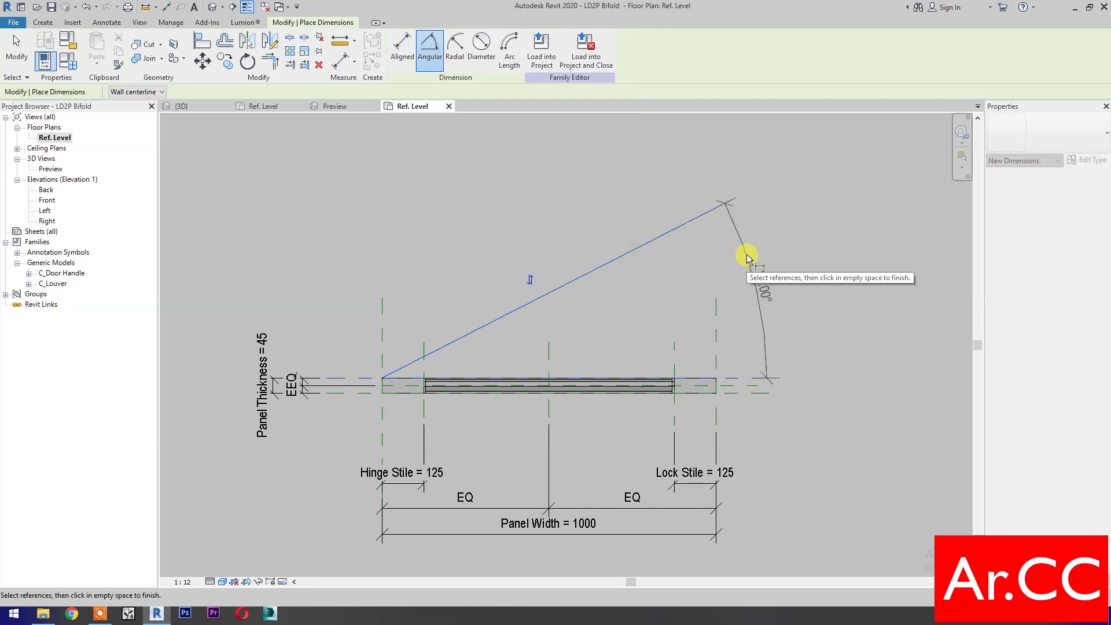
click(746, 254)
key(Escape)
key(Escape)
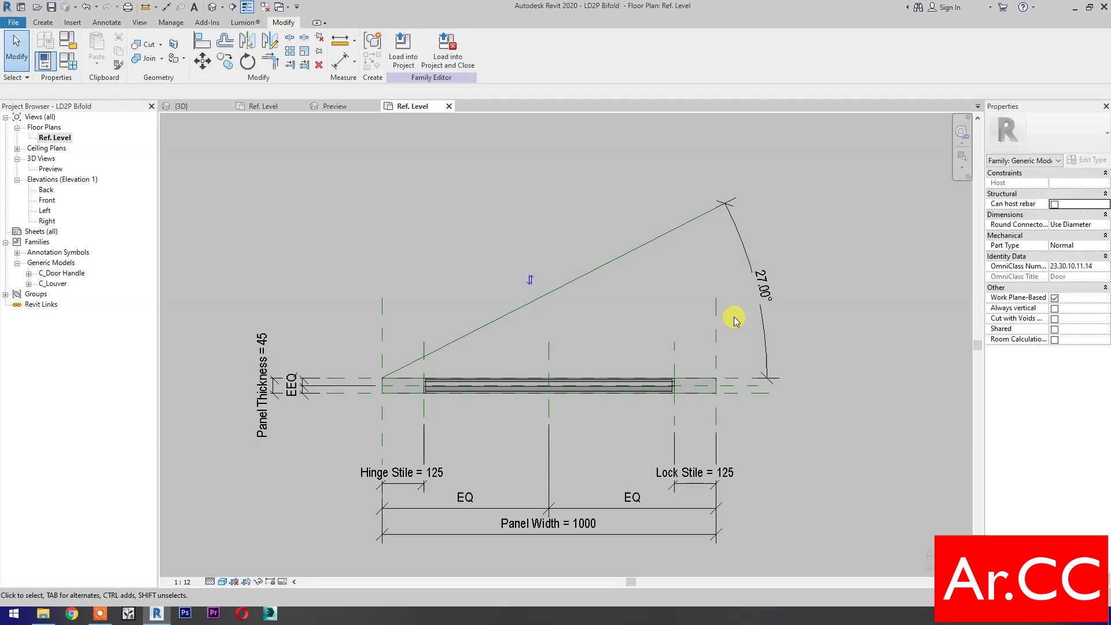
- Label the angular dimension with a new family type parameter named Bifold Angle, grouped under Dimensions
click(764, 310)
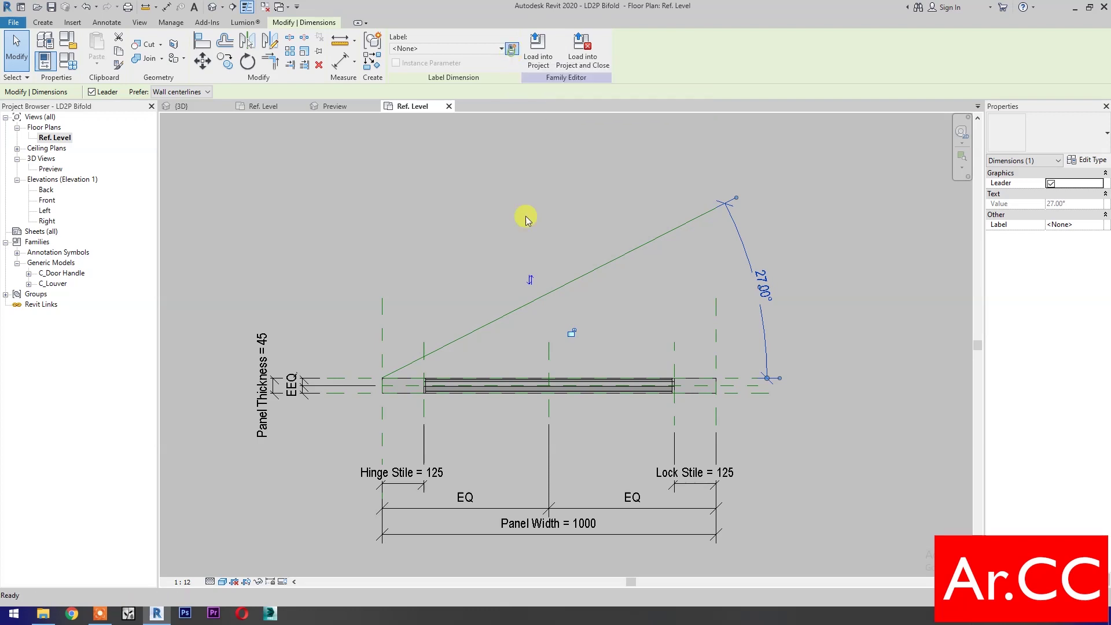
text(Bifold Angle)
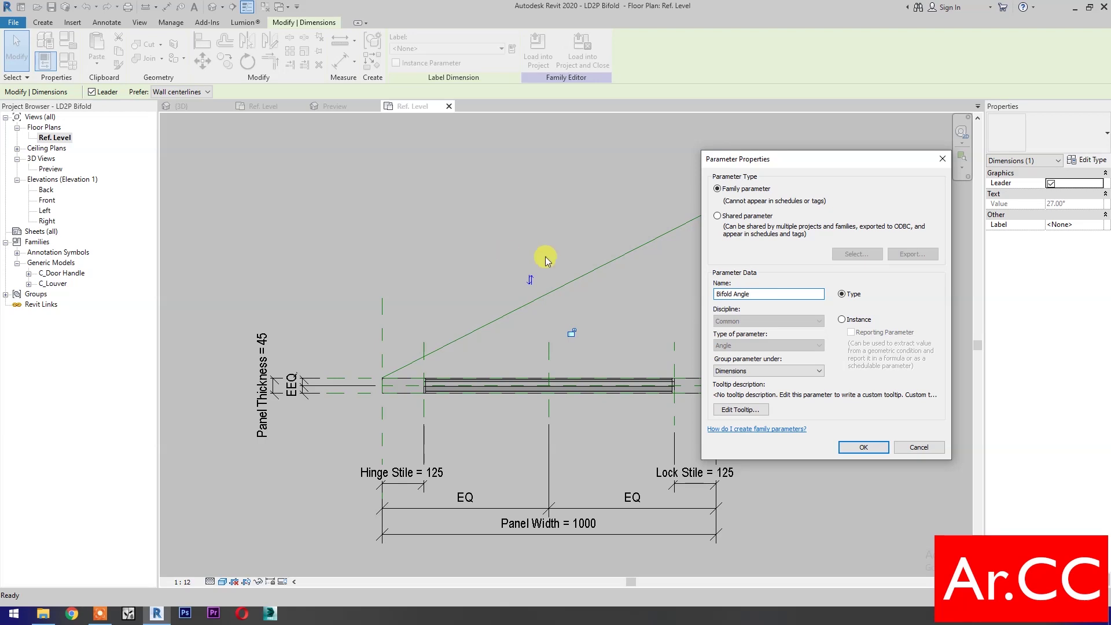
click(849, 449)
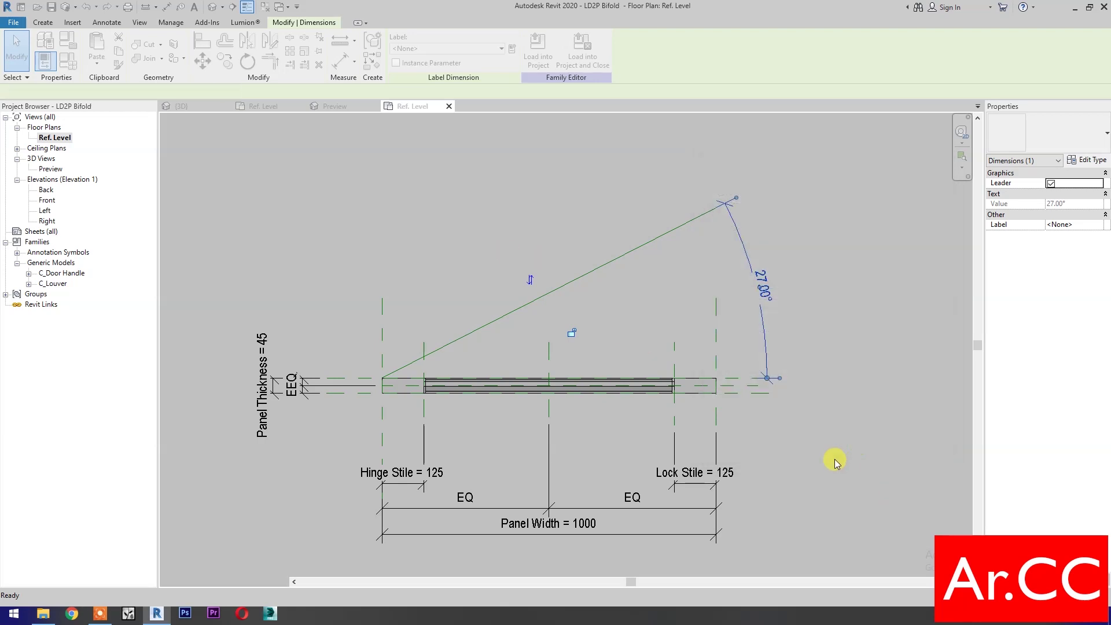
click(834, 460)
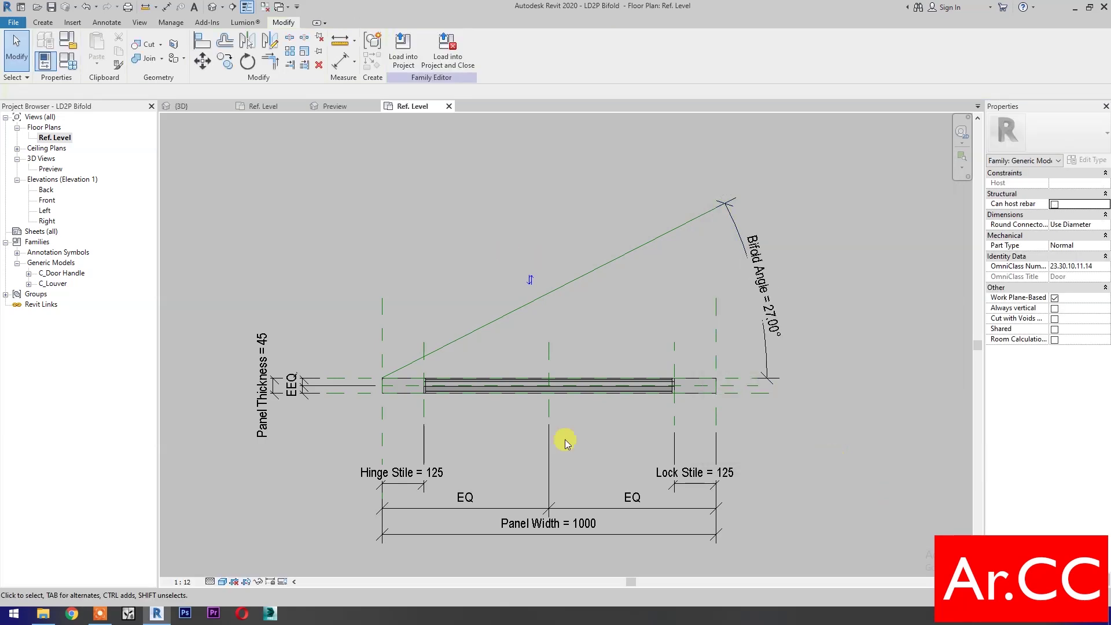
- Align and lock the reference line's start point to the hinge-side end reference plane and to the Back reference plane
scroll(390, 384, up, 5)
middle_drag(384, 384, 447, 470)
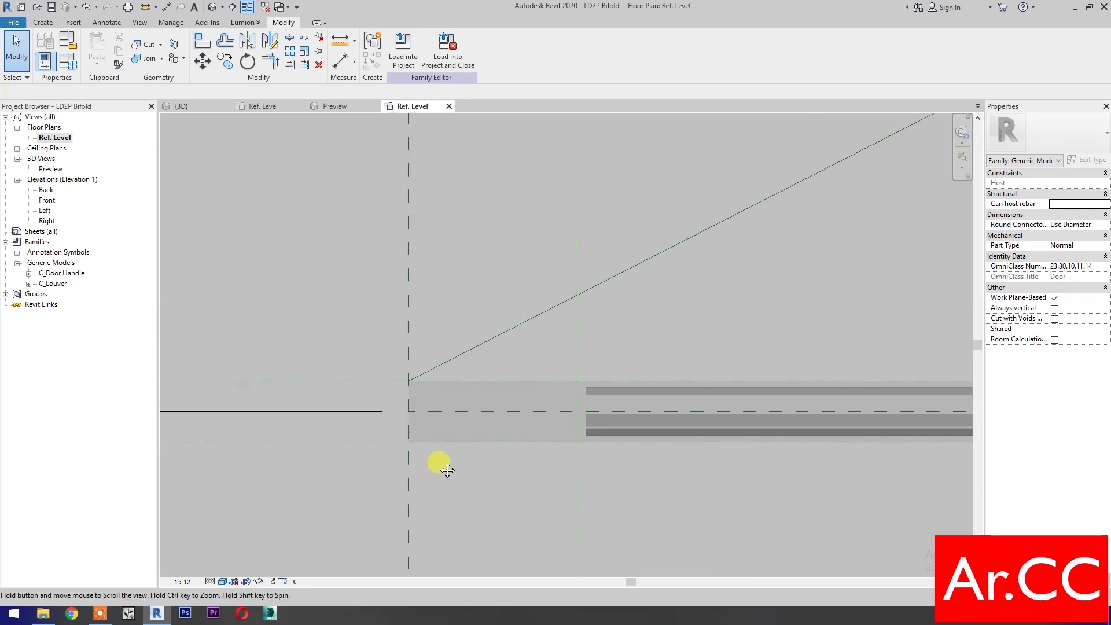
click(201, 42)
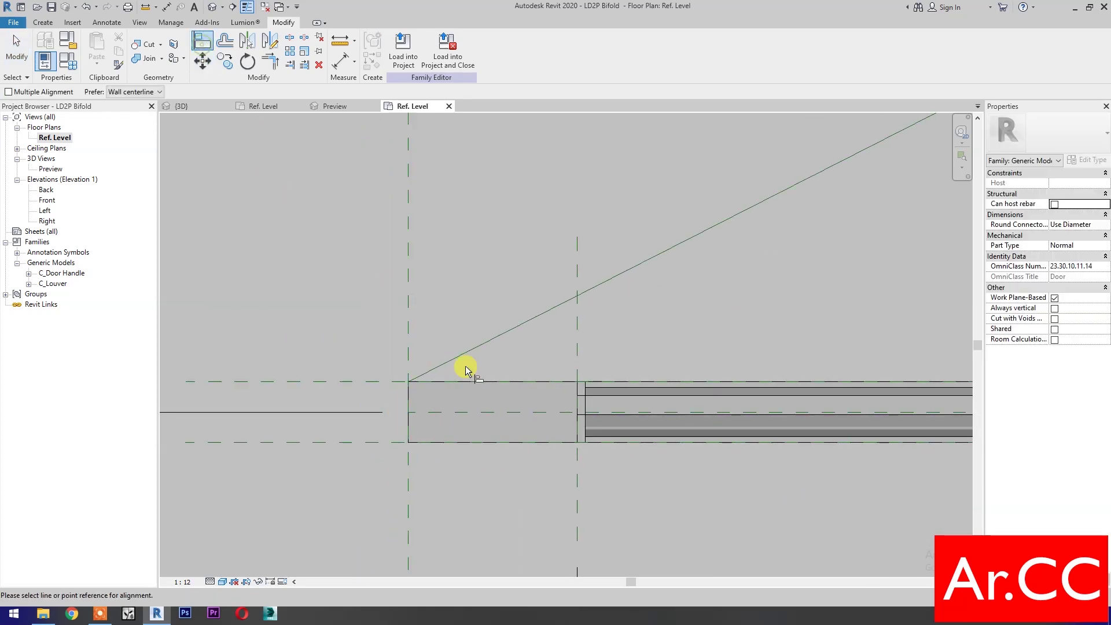
click(407, 290)
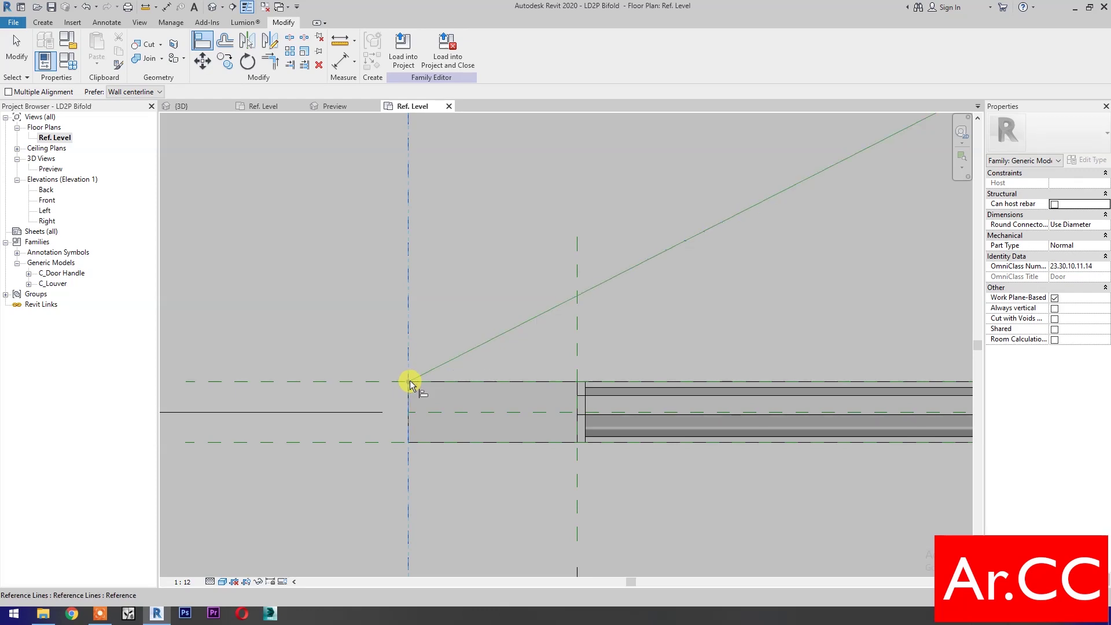
click(410, 380)
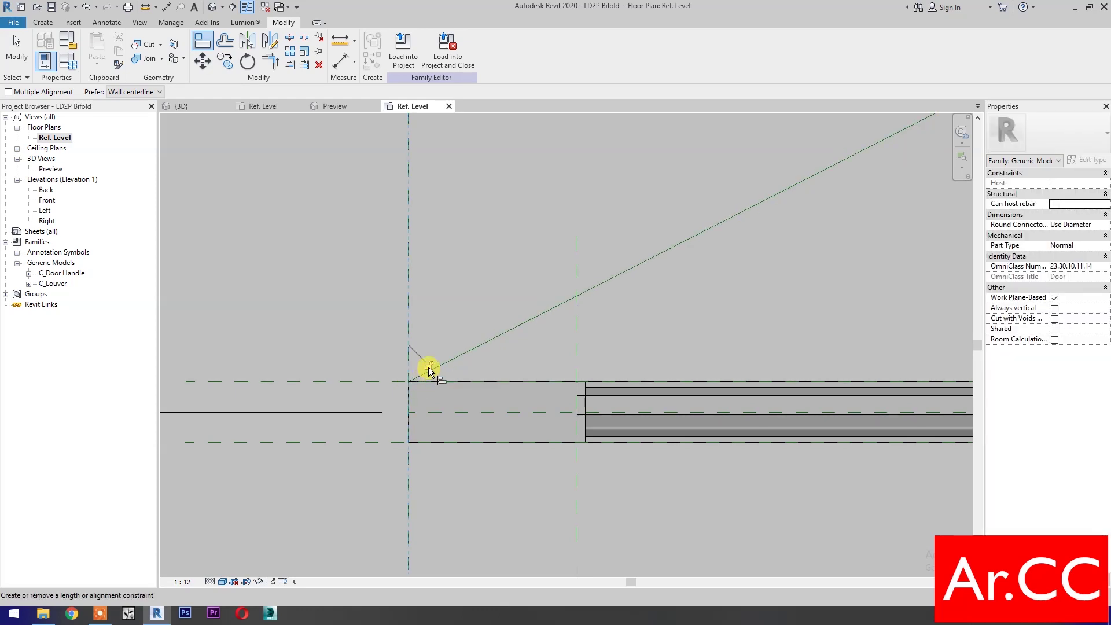
click(364, 381)
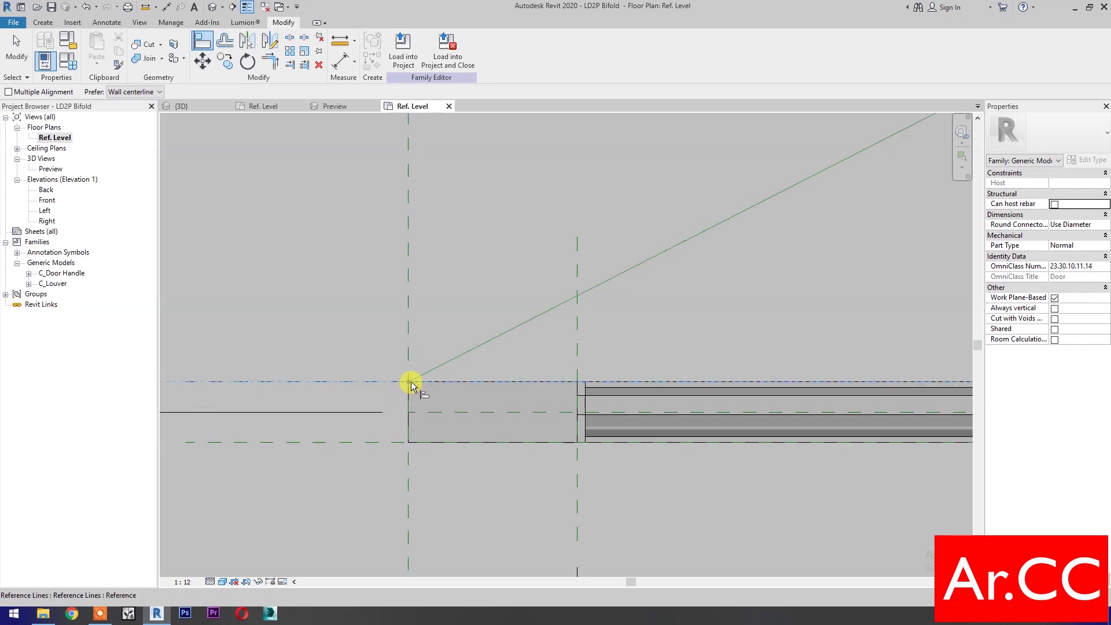
click(411, 381)
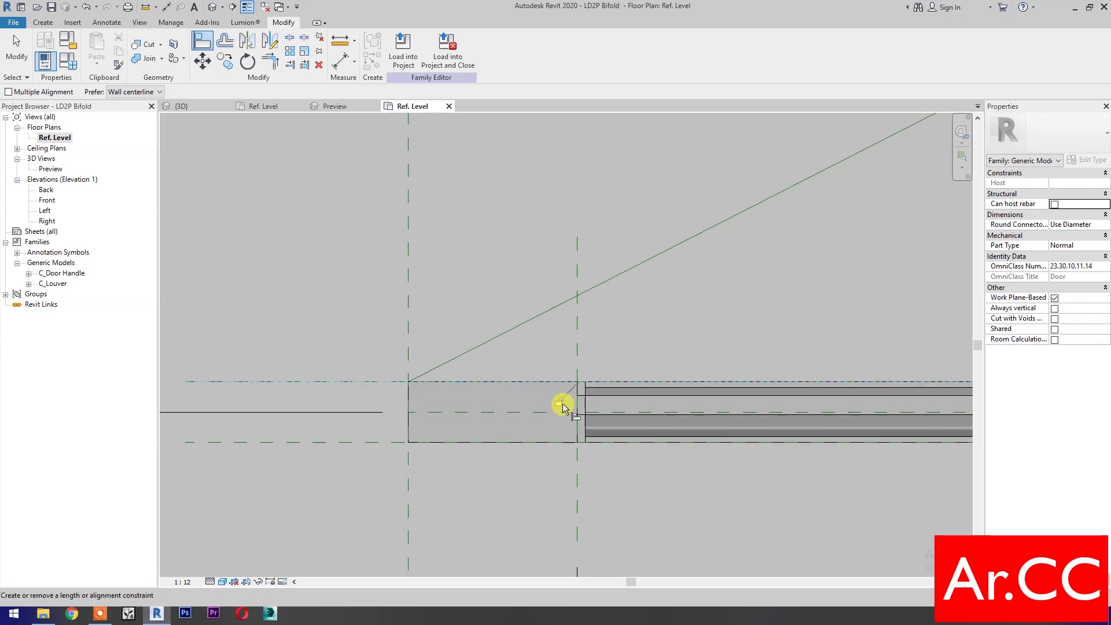
key(Escape)
key(Escape)
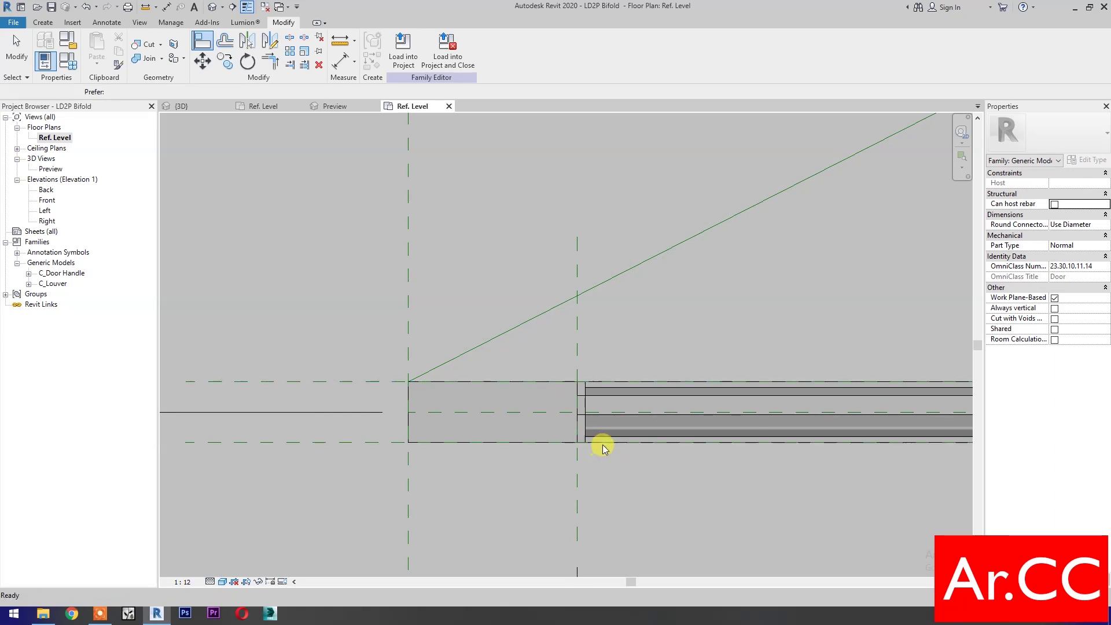
- Set the Bifold Angle parameter to 20° in the family types and apply it
scroll(602, 444, down, 1)
scroll(753, 478, down, 3)
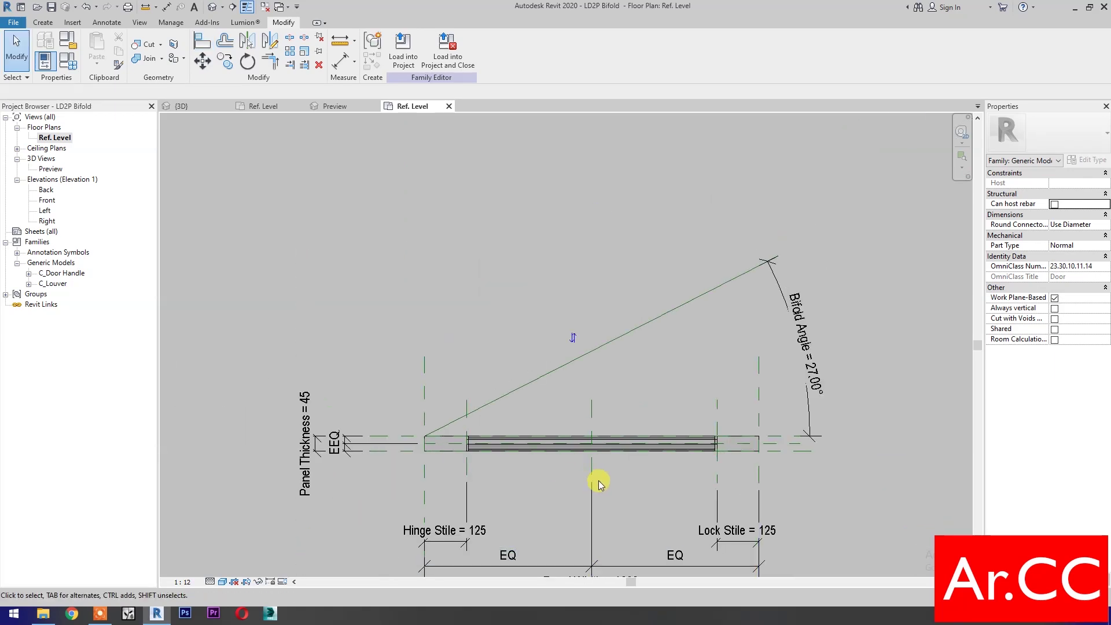
click(68, 60)
click(247, 284)
text(20)
click(489, 511)
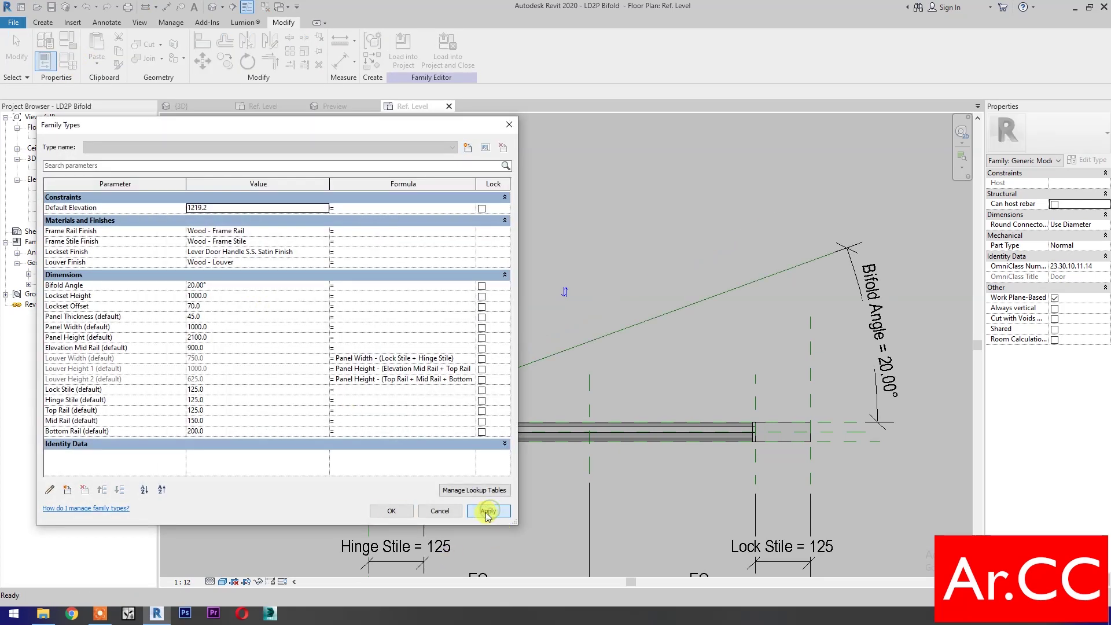
click(391, 511)
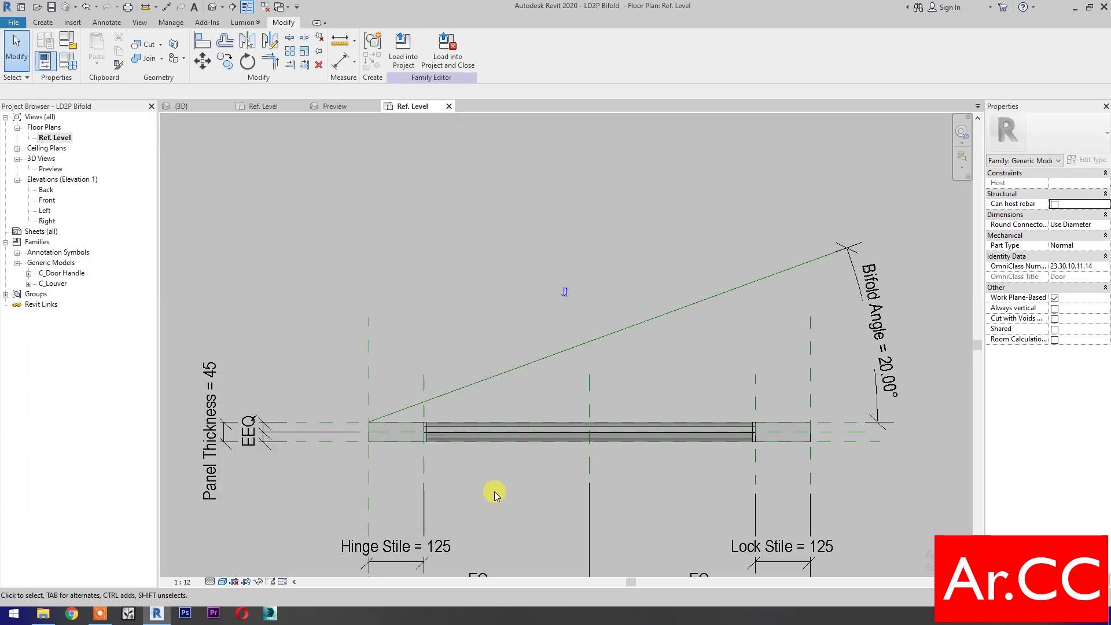
- Start an extrusion and set its work plane by picking the horizontal plane of the angled reference line
click(43, 22)
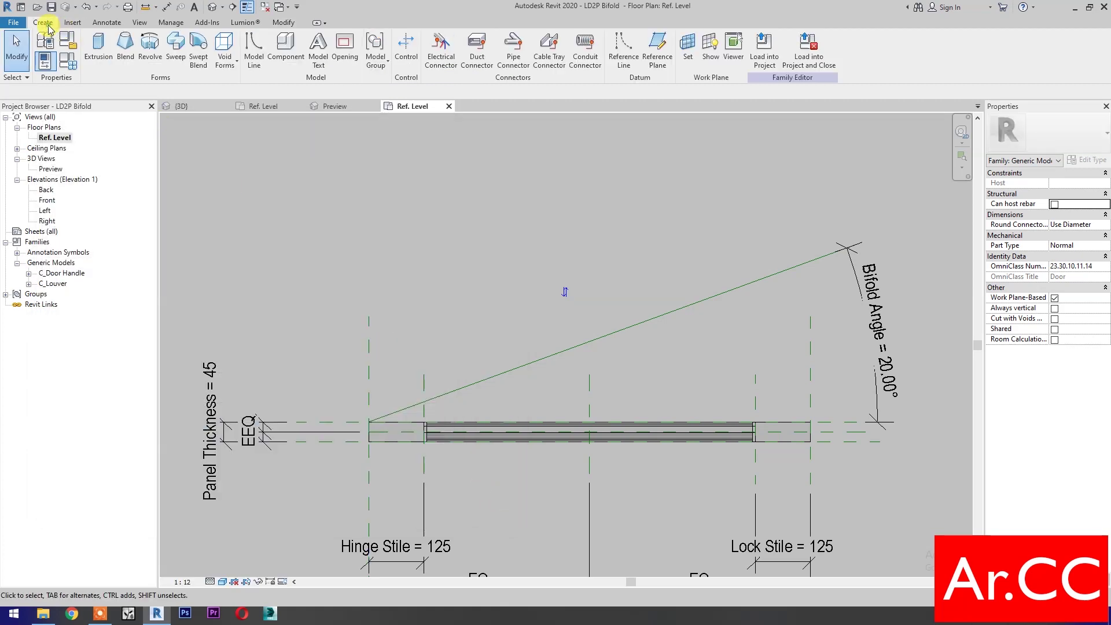
click(98, 49)
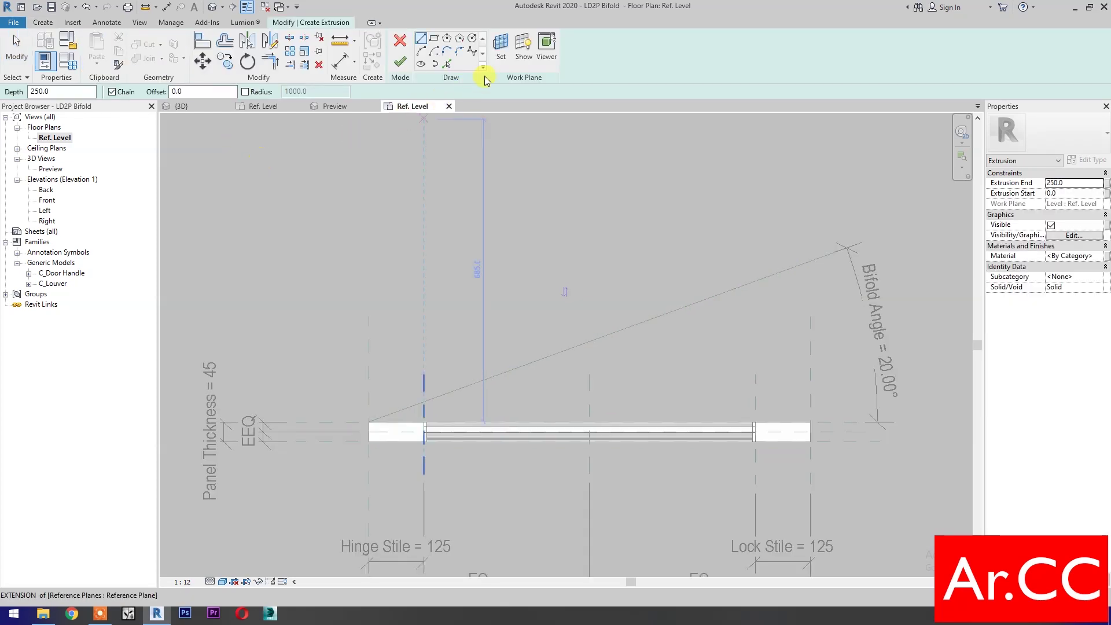
click(501, 52)
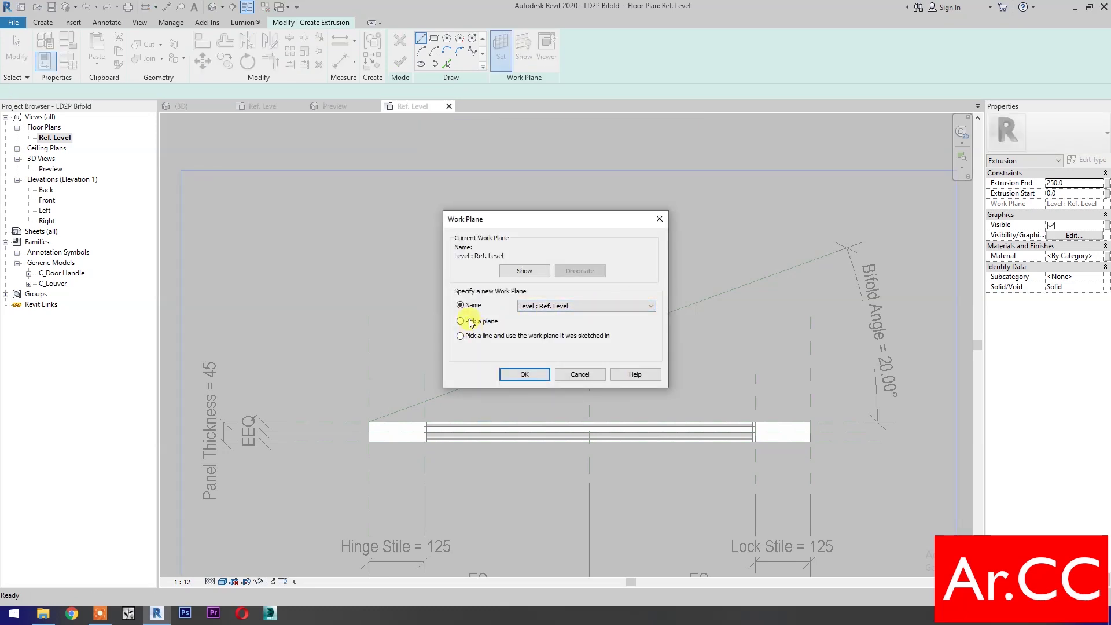
click(481, 321)
click(521, 374)
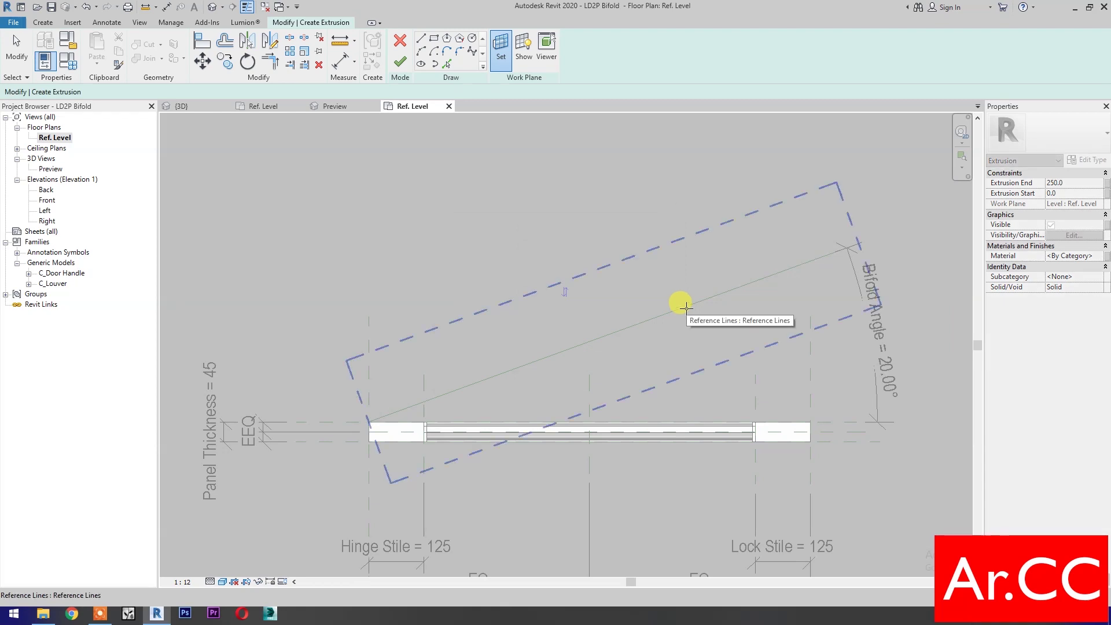
click(686, 307)
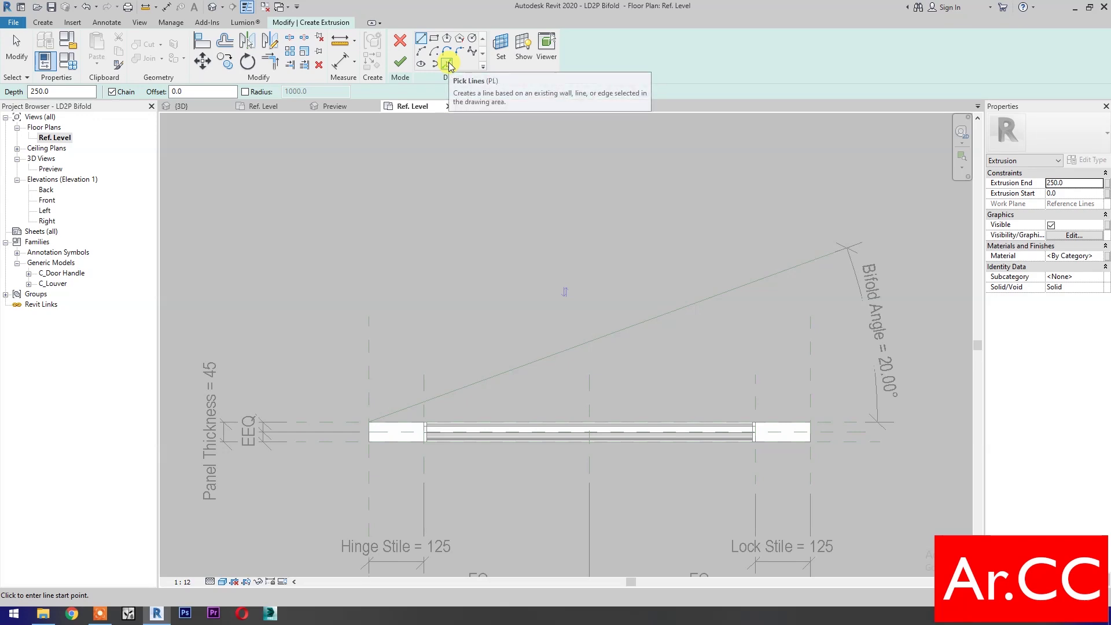
- Pick the angled reference line twice for sketch lines, one offset 100 mm to its upper side and one with 0 offset
click(449, 63)
double_click(142, 91)
text(10)
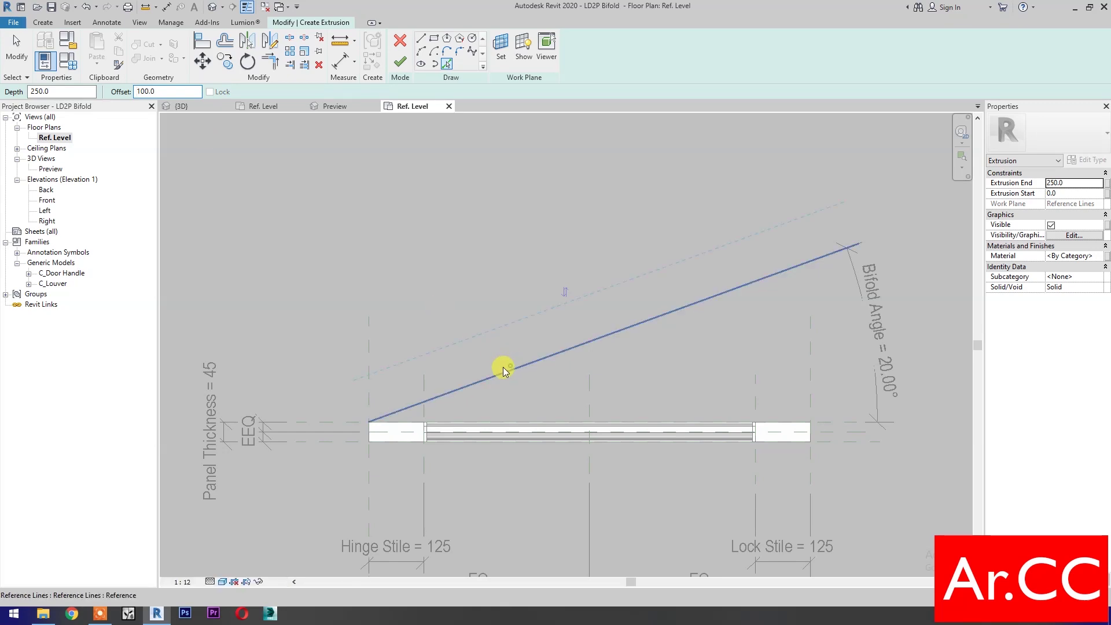
click(502, 368)
drag(159, 91, 135, 92)
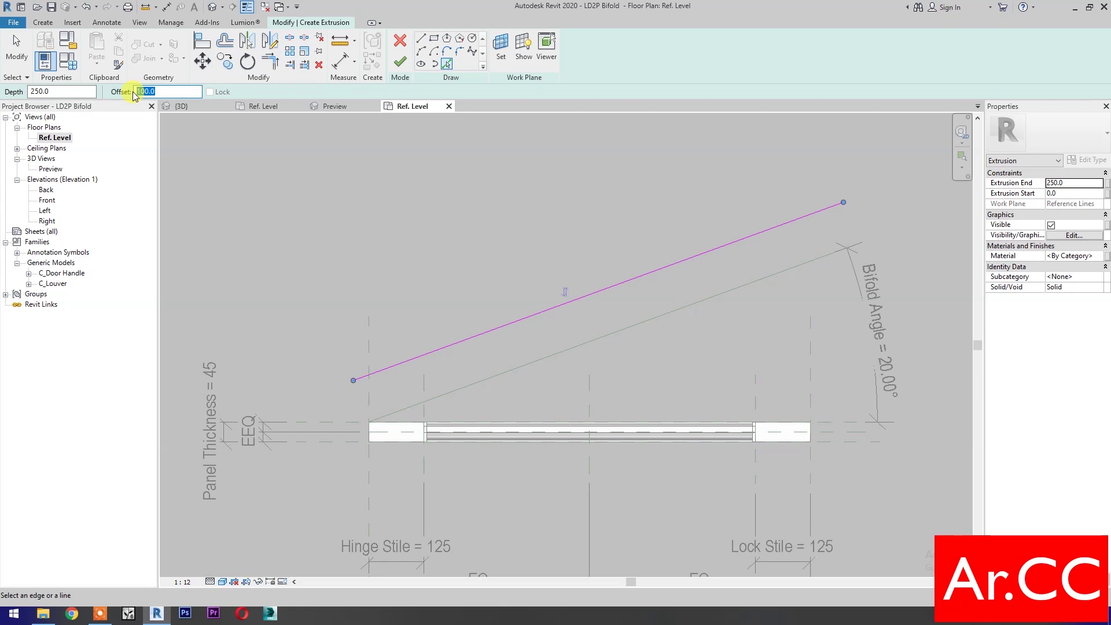
click(544, 361)
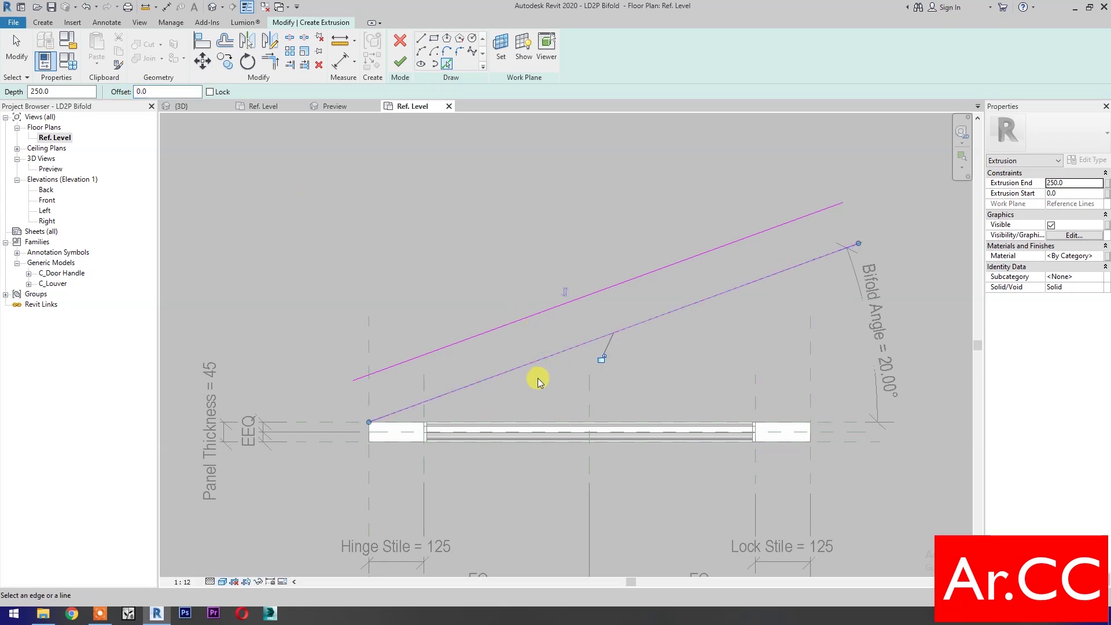
- Sketch two perpendicular lines about 620 mm apart connecting the two parallel angled lines
click(421, 41)
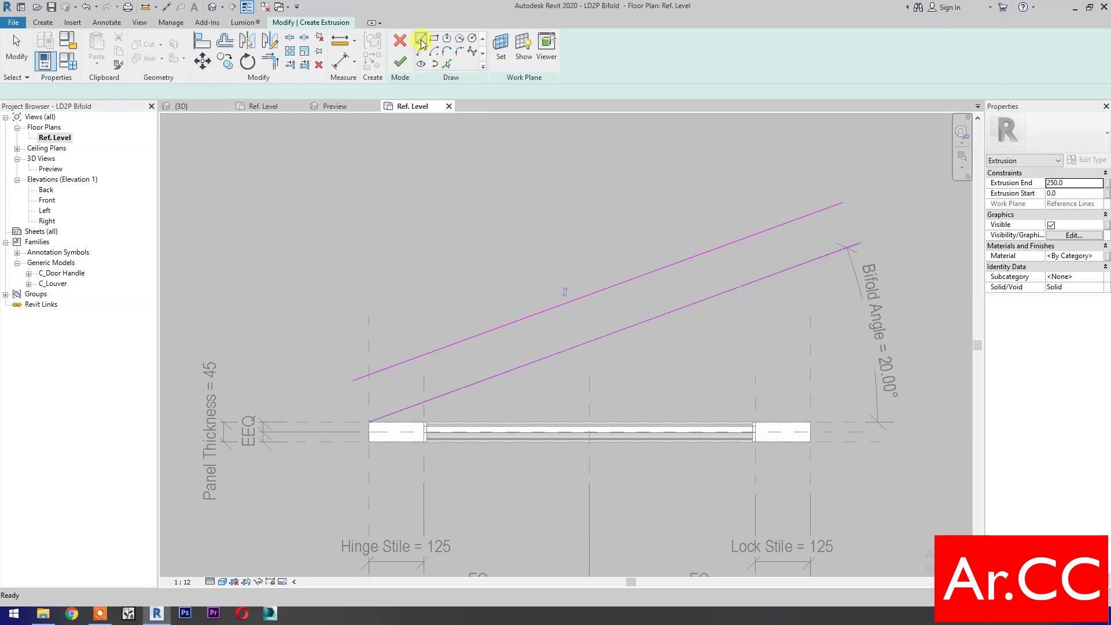
click(473, 380)
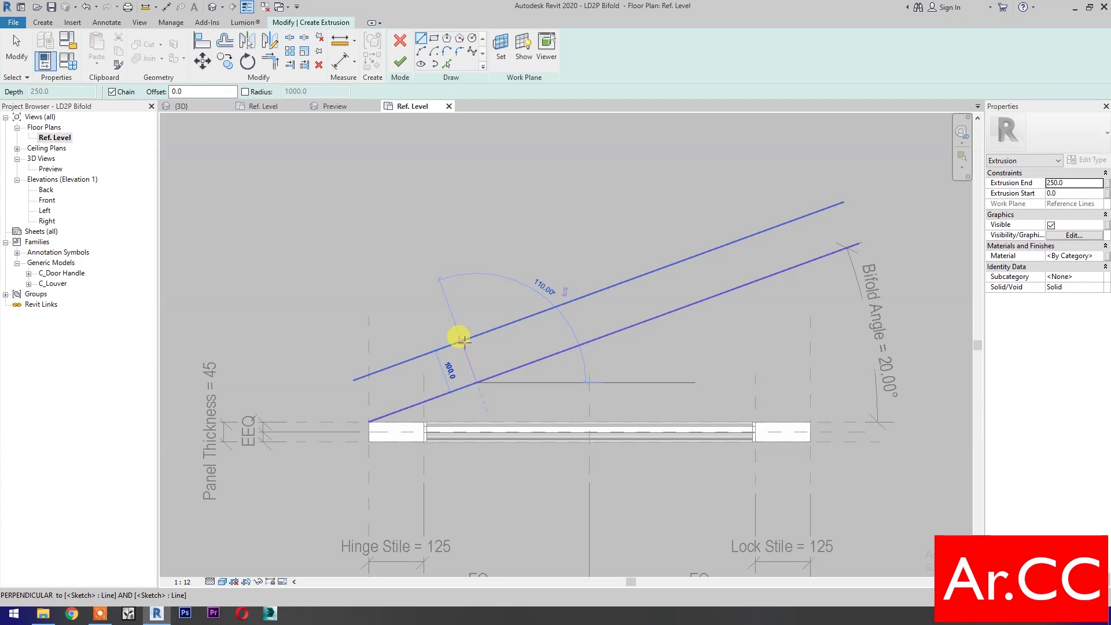
click(463, 341)
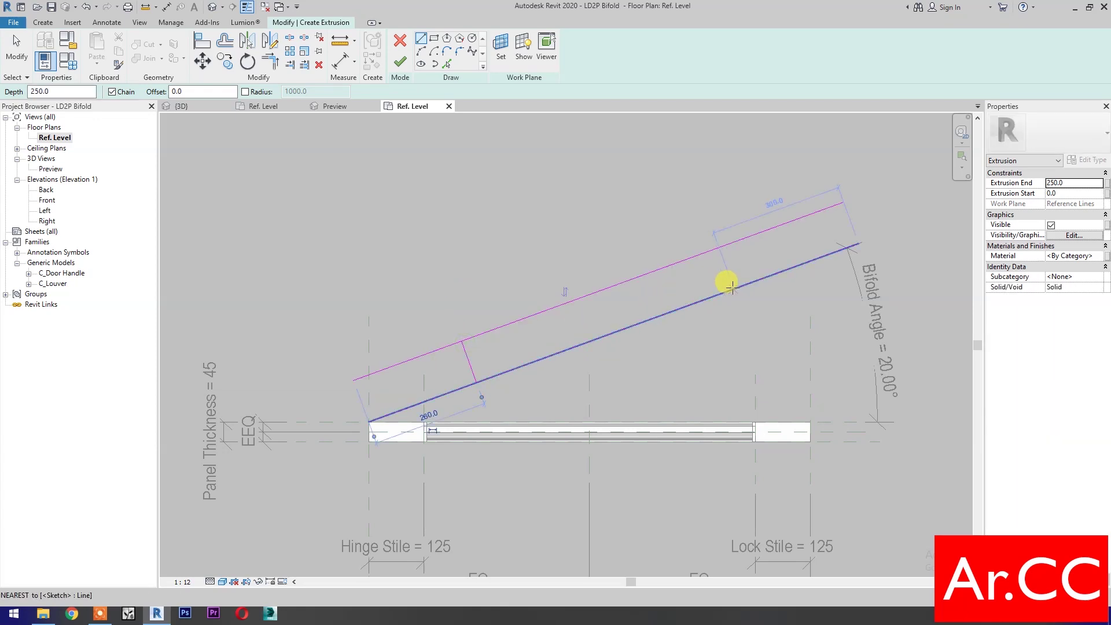
click(731, 285)
click(719, 248)
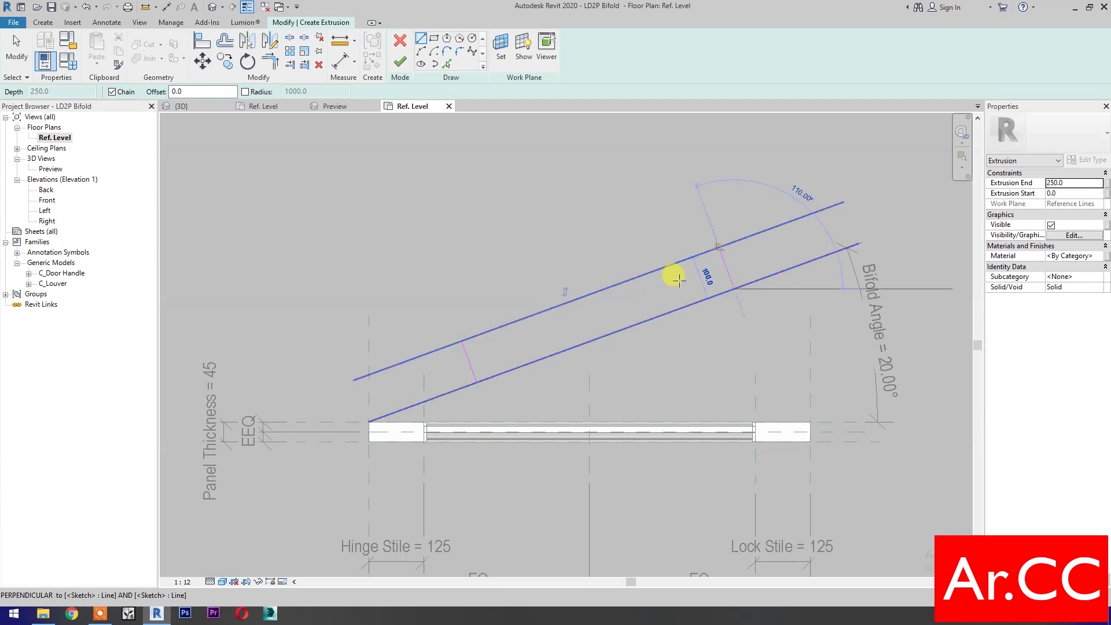
key(Escape)
key(Escape)
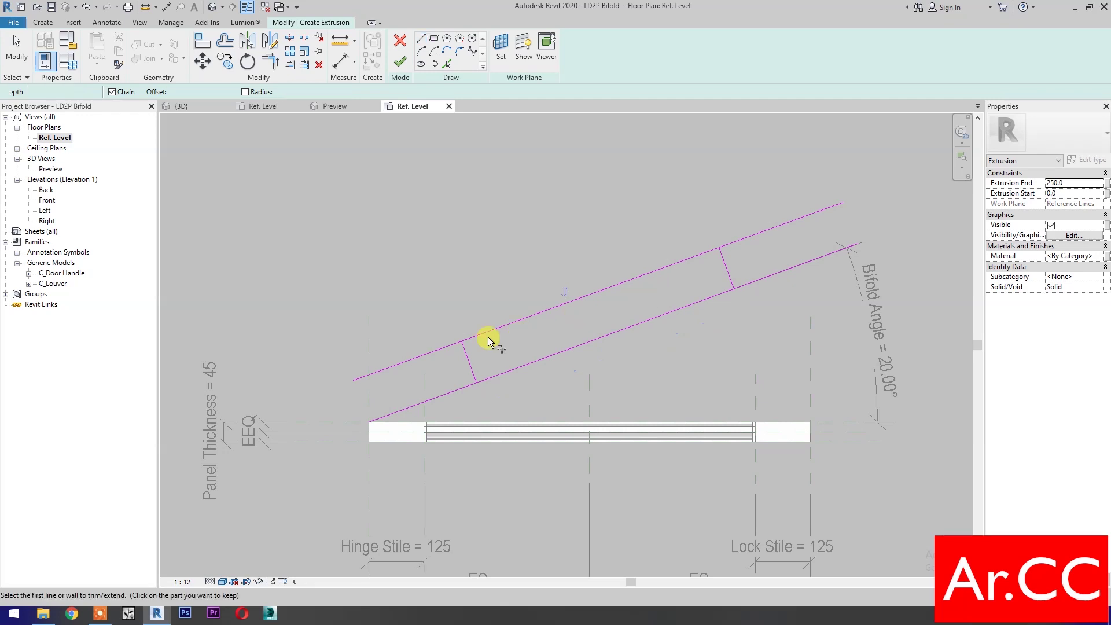
- Trim the four sketch lines at their corners into a closed angled rectangle
key(t)
key(r)
click(466, 354)
click(477, 335)
click(470, 363)
click(490, 376)
click(686, 308)
click(725, 271)
click(725, 269)
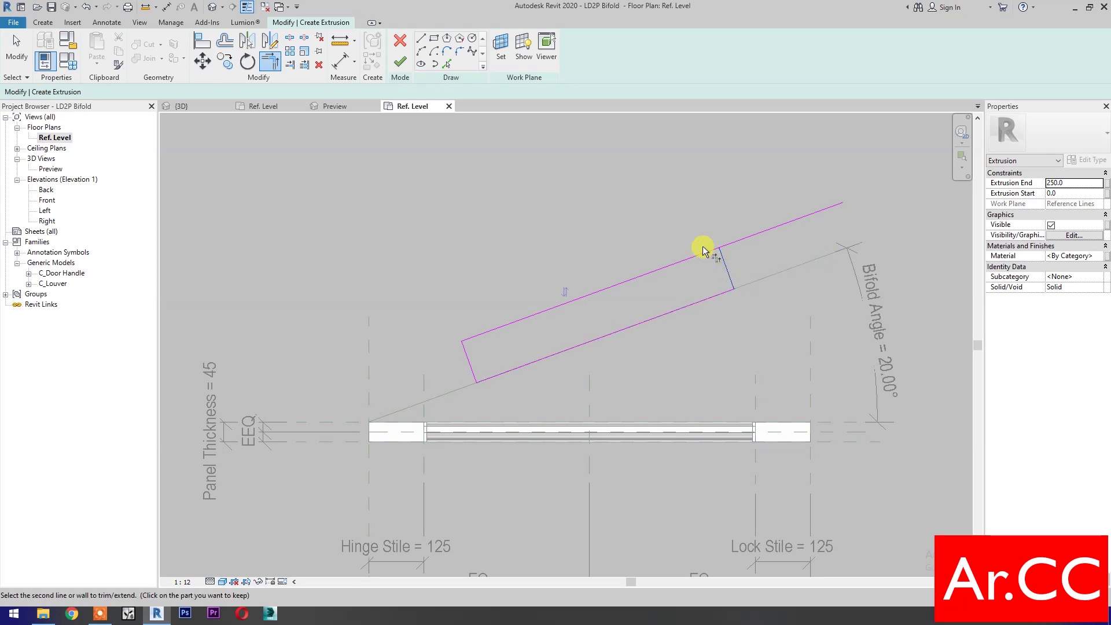
click(669, 261)
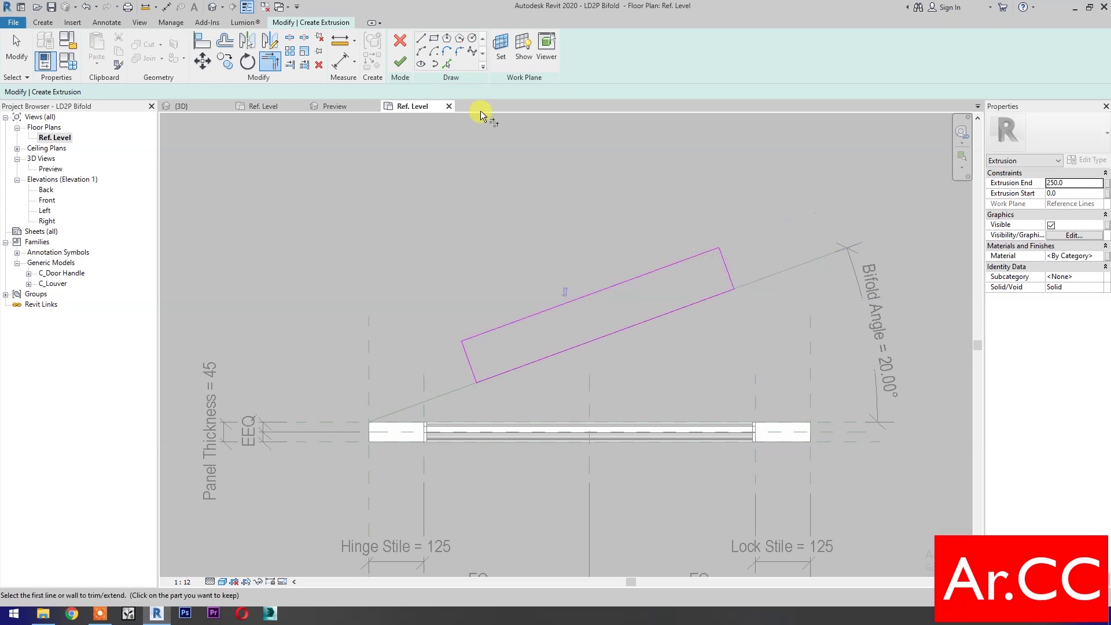
- Sketch a stepped line from the far short side's midpoint about 310 mm along the centre, then perpendicular to the upper long side
click(420, 41)
click(726, 268)
click(598, 314)
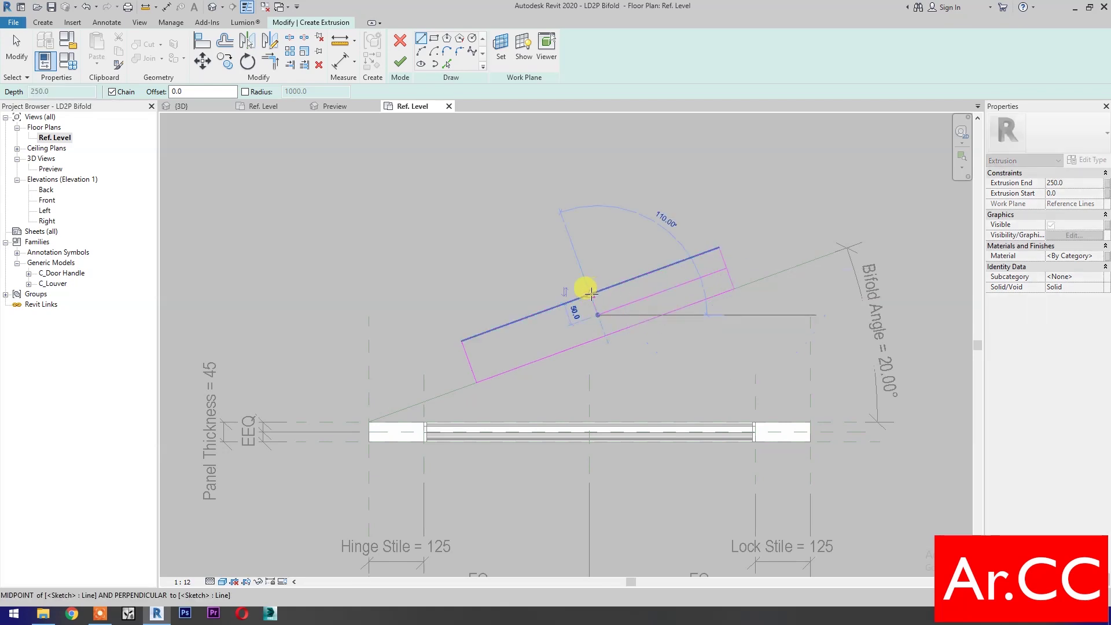
click(590, 294)
key(Escape)
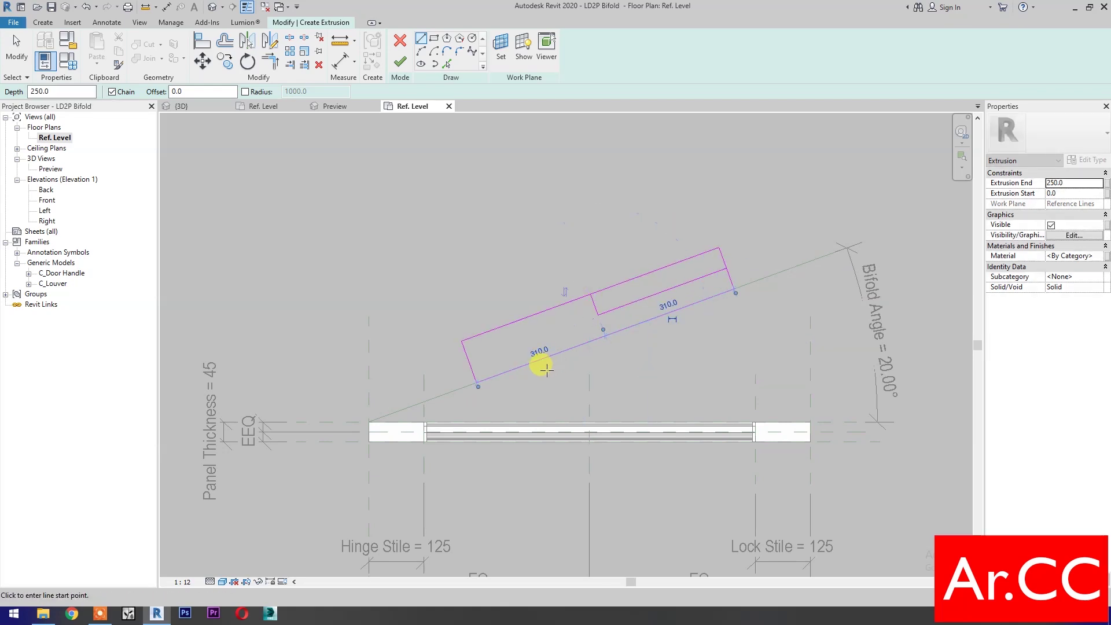
key(Escape)
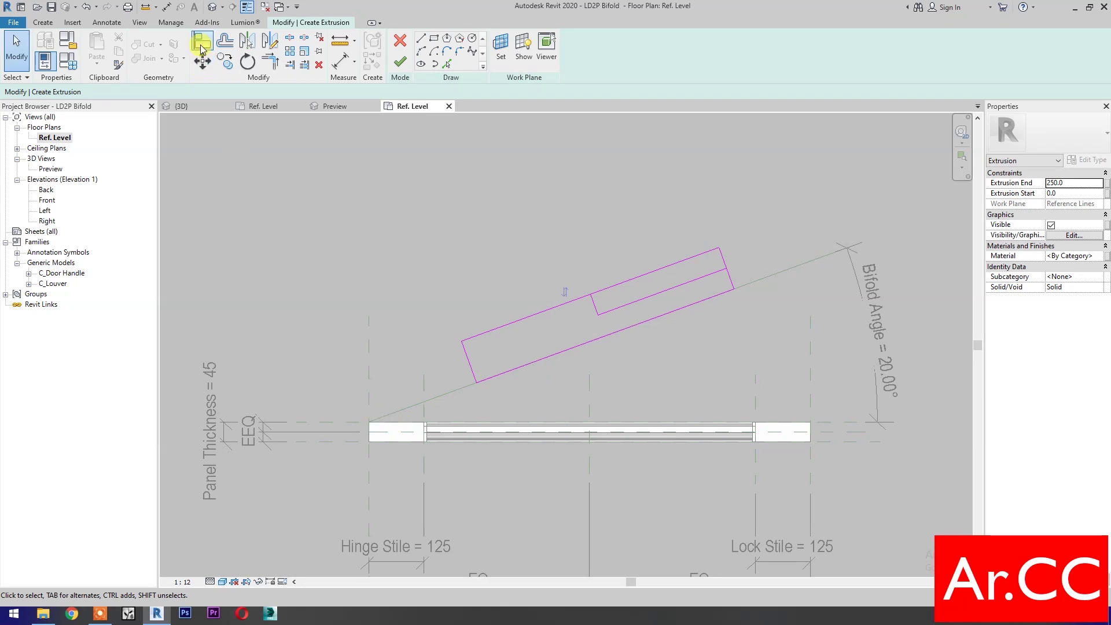
- Align and lock the rectangle's hinge-side short line to the start point of the angled reference line
click(201, 46)
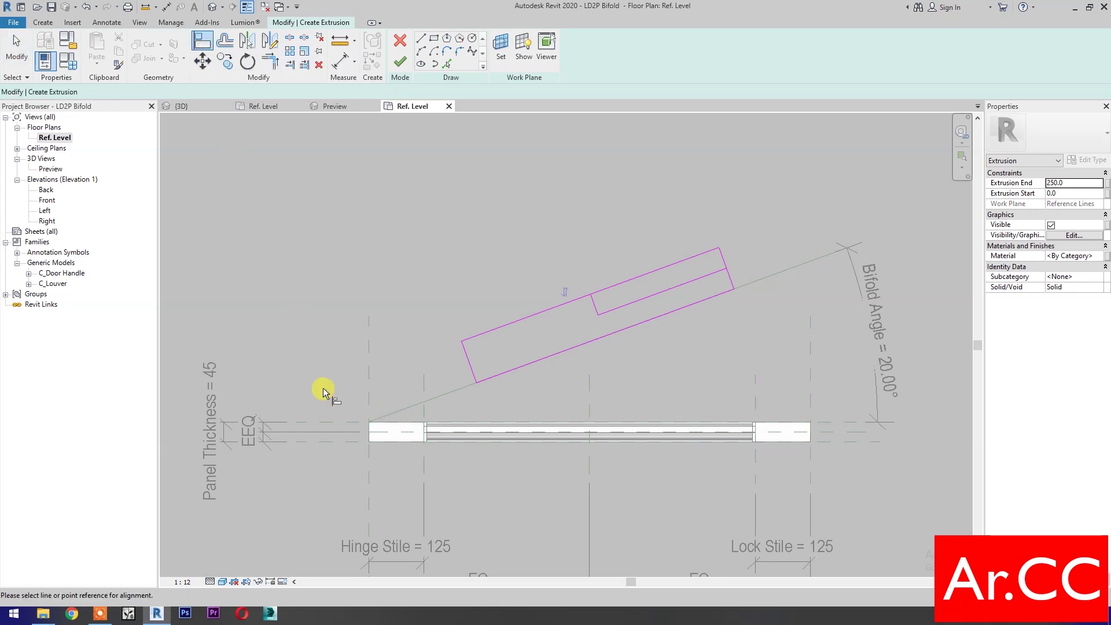
scroll(359, 433, up, 3)
scroll(360, 430, up, 2)
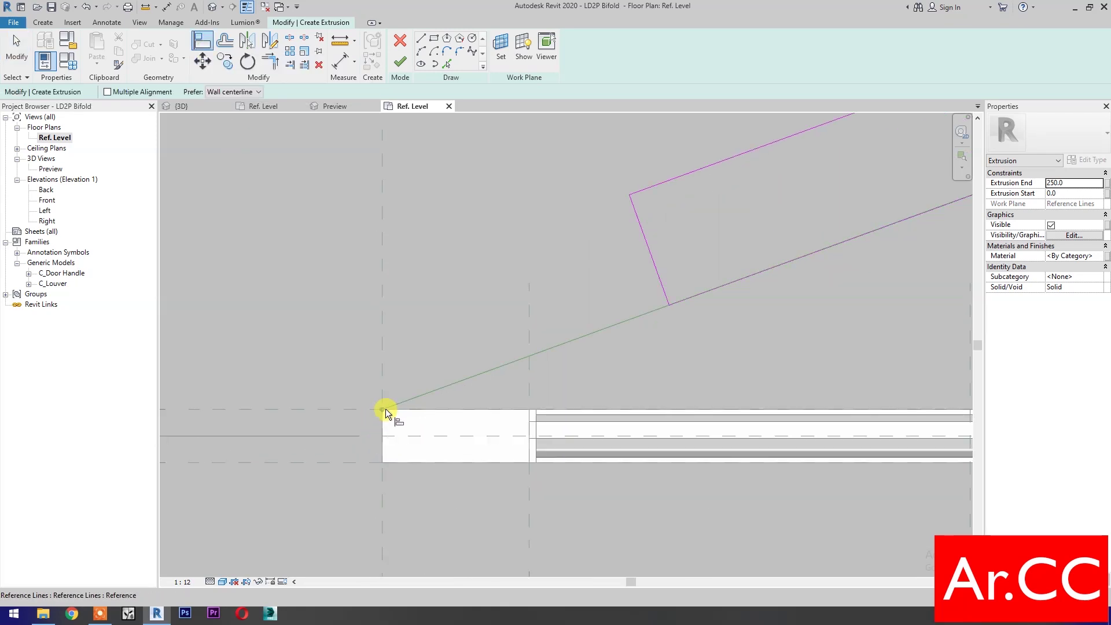
click(384, 408)
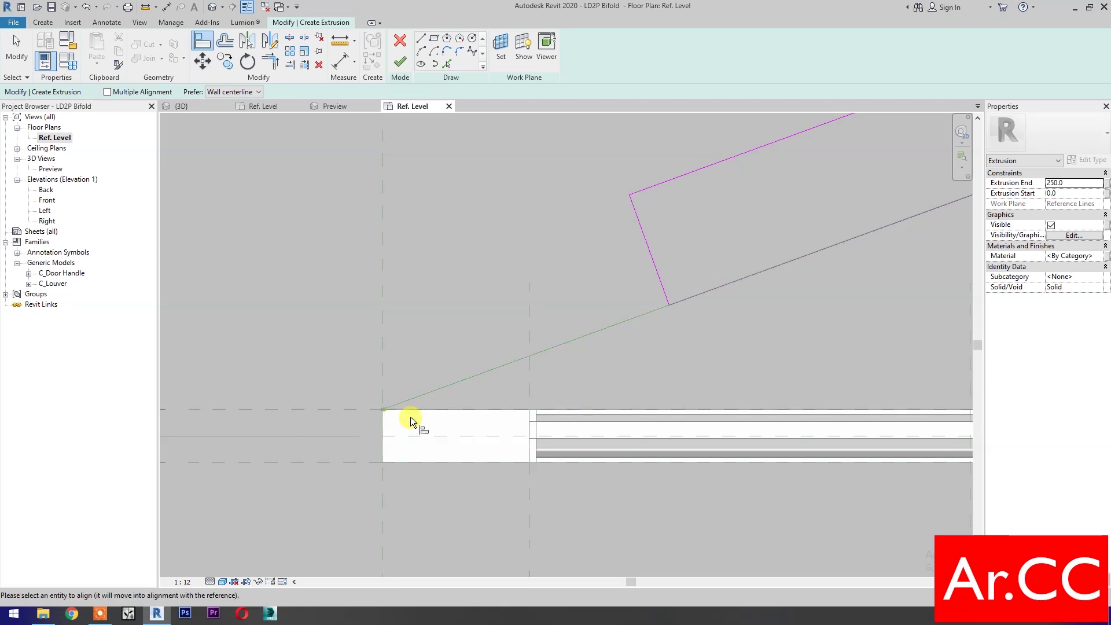
click(651, 272)
click(389, 367)
scroll(545, 372, down, 4)
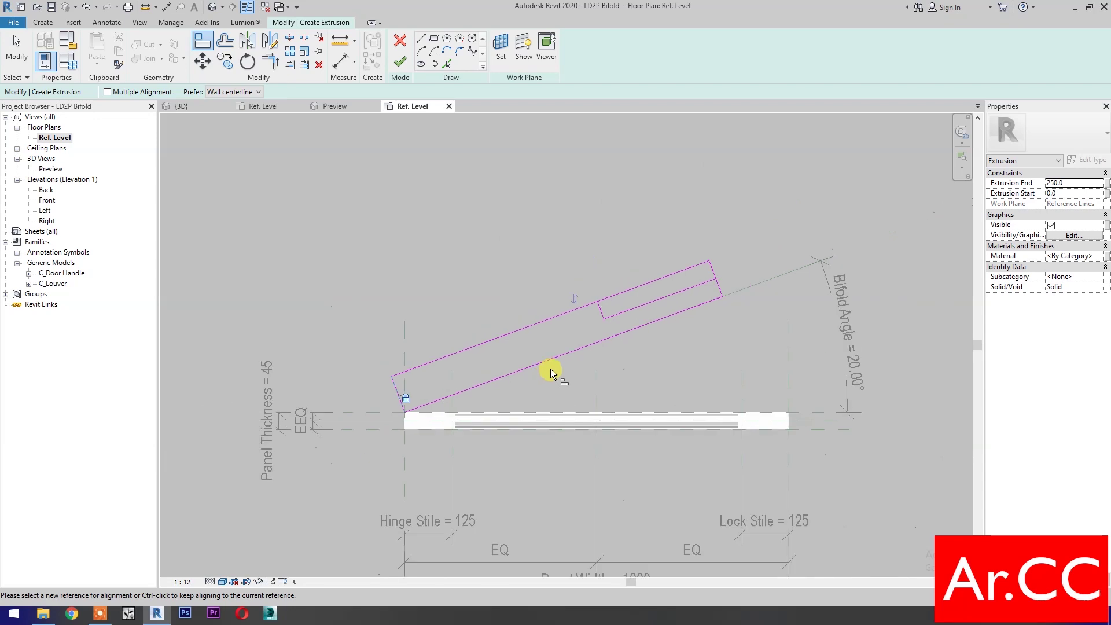
- Align and lock the rectangle's lower long line to the angled reference line
click(775, 280)
click(690, 309)
click(607, 361)
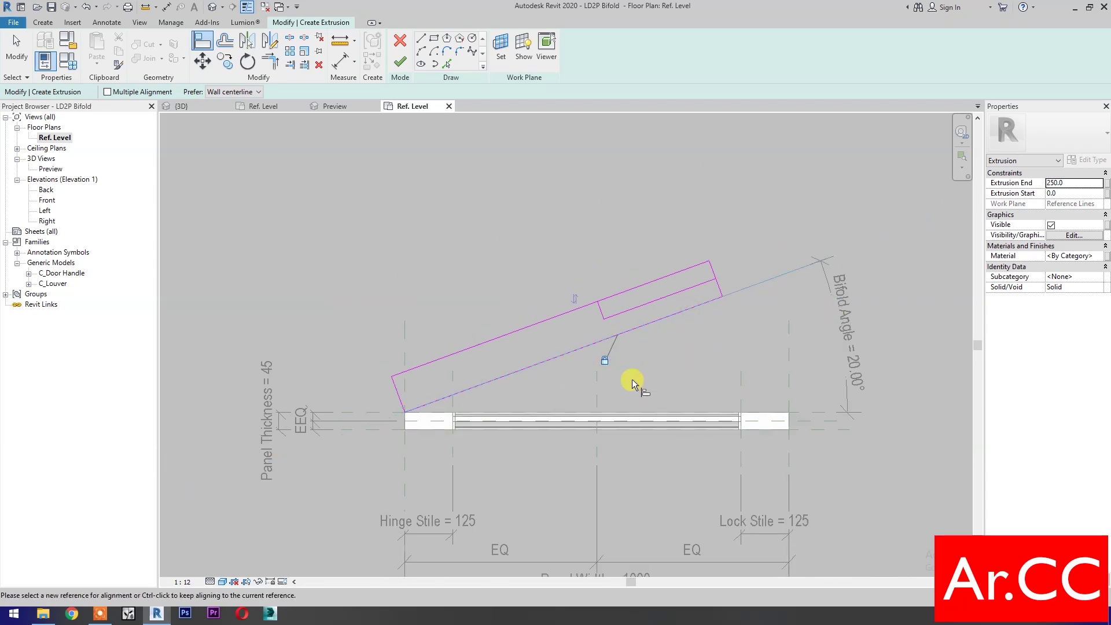
key(Escape)
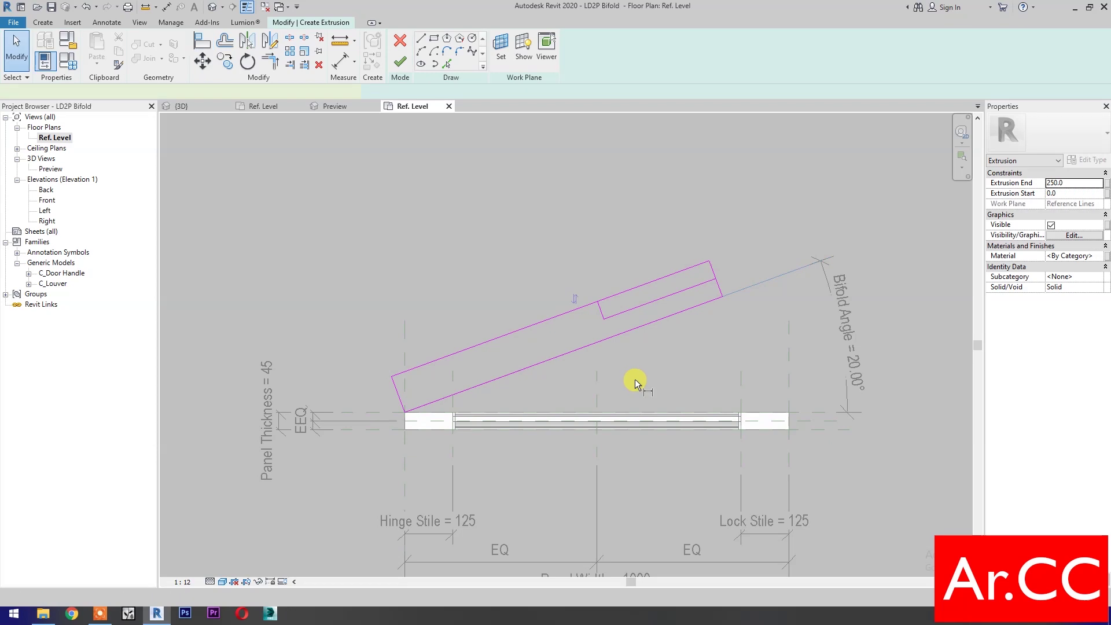
- Add an aligned dimension across the hinge-side end, the middle step line and the far end, and make its segments equal
key(d)
key(i)
click(401, 394)
click(599, 311)
click(717, 287)
click(641, 227)
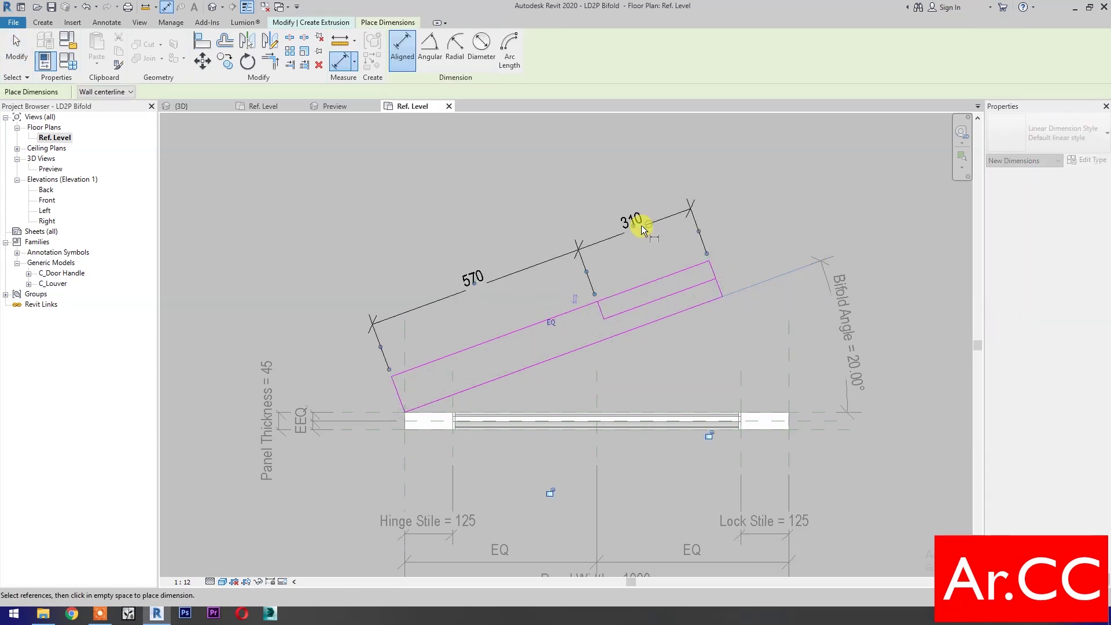
click(552, 323)
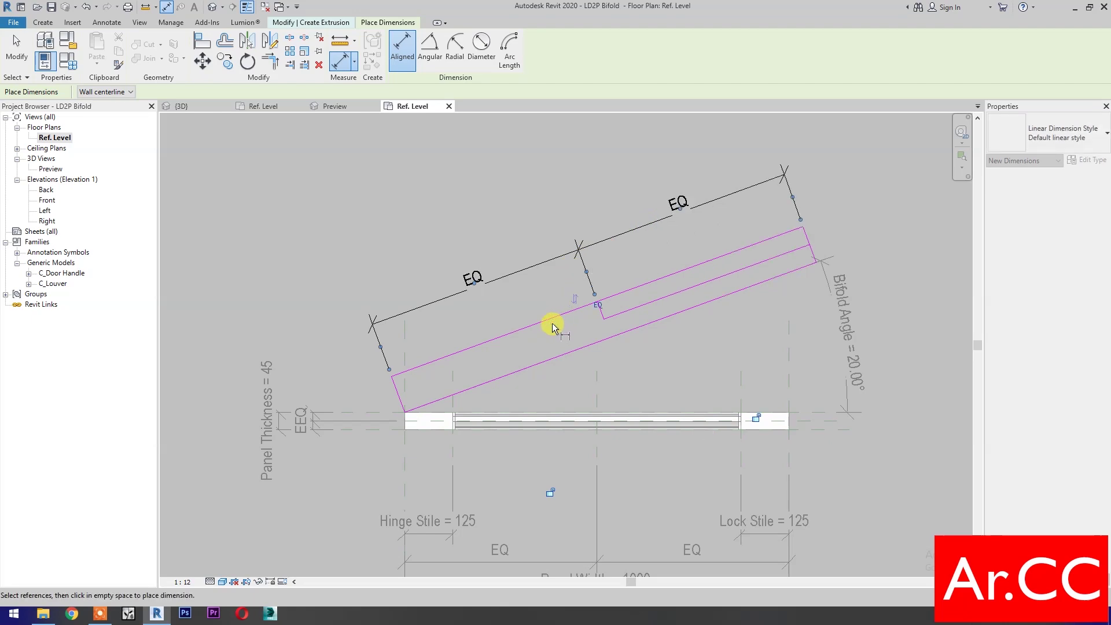
- Add an aligned dimension across the upper, middle and lower long sketch lines and make its segments equal
middle_drag(630, 359, 547, 385)
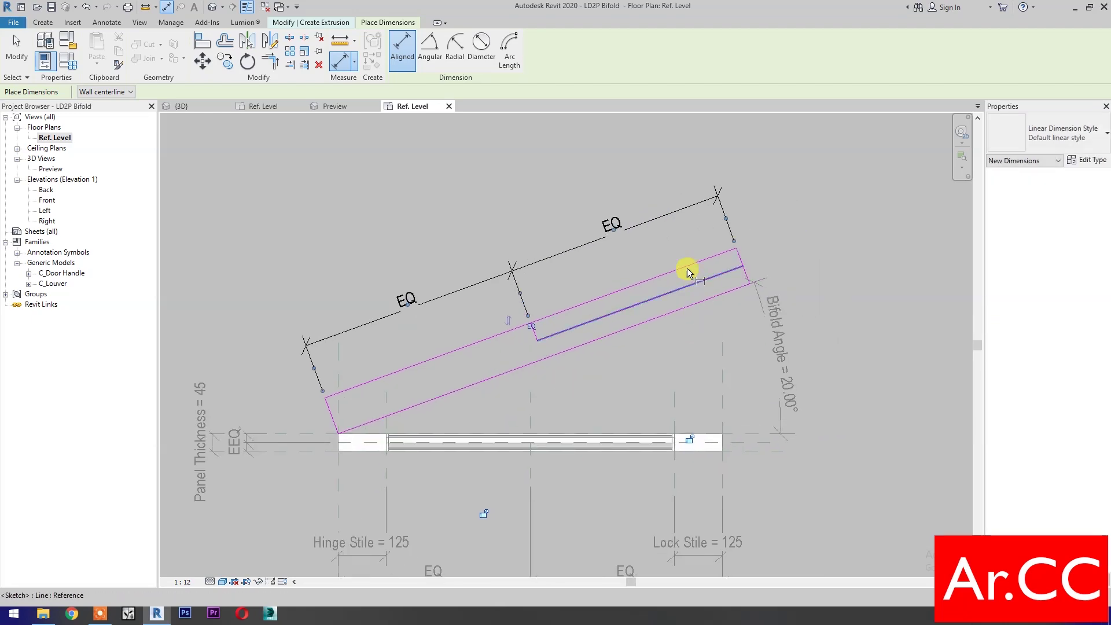
click(686, 266)
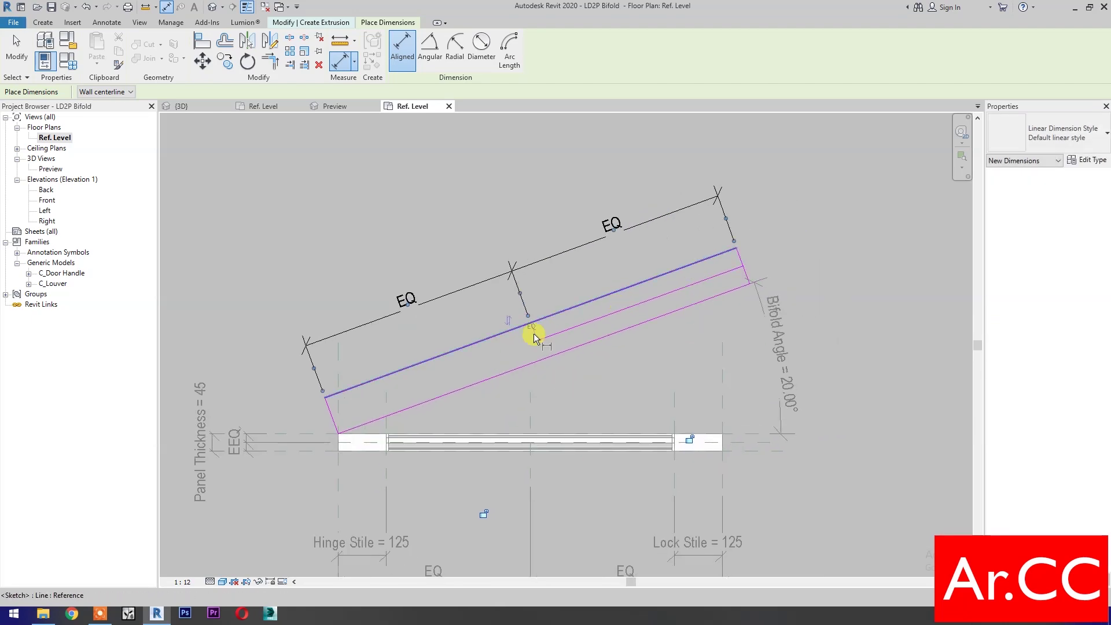
click(584, 331)
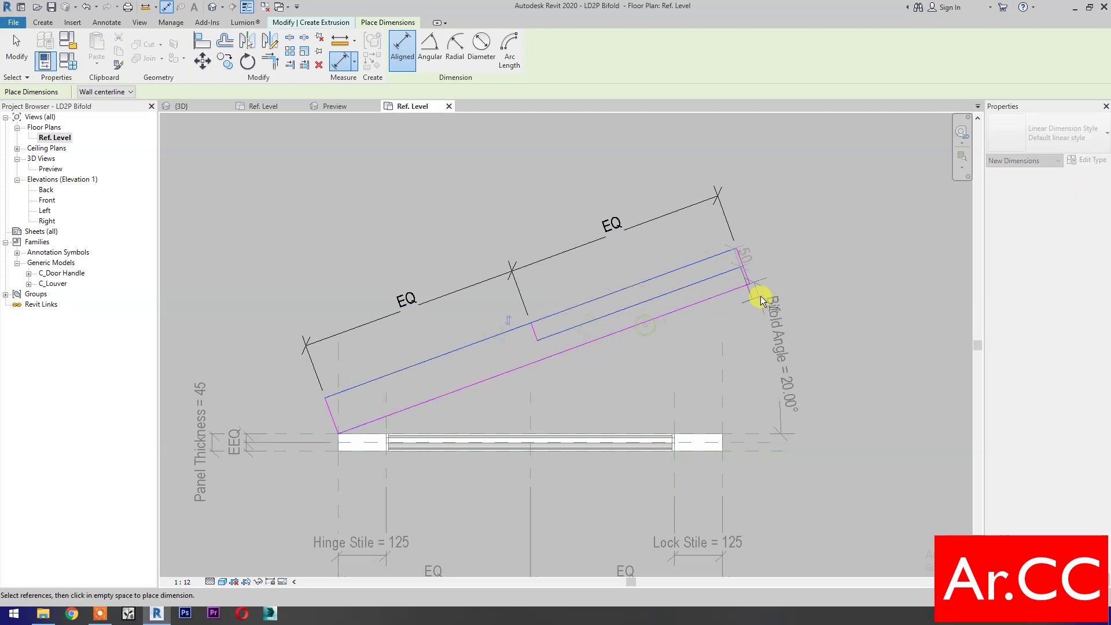
click(724, 288)
click(845, 247)
click(782, 250)
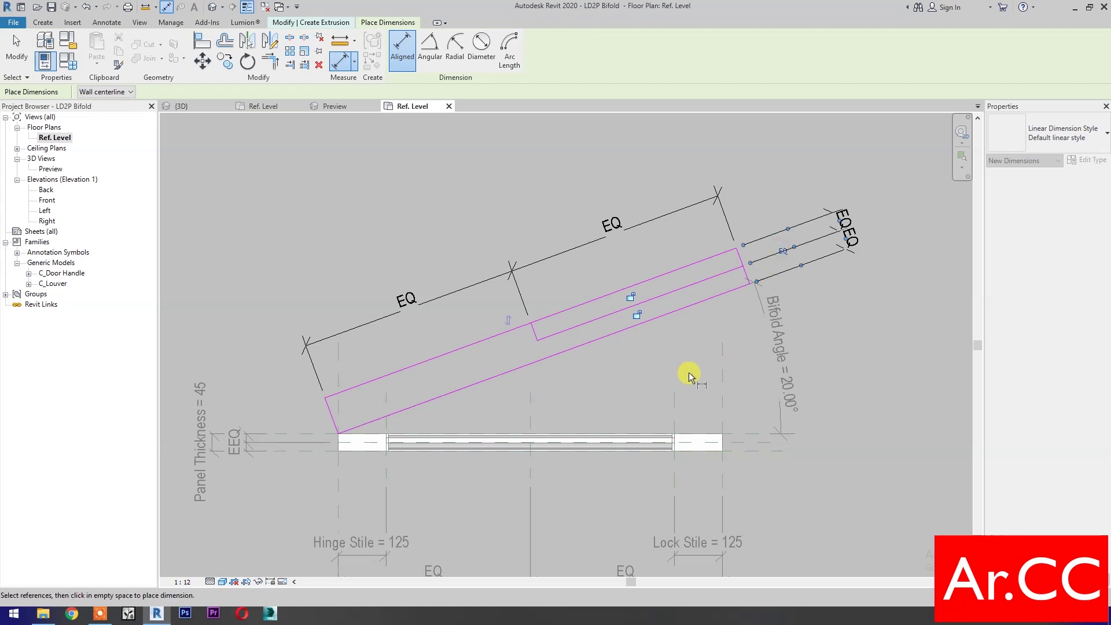
key(Escape)
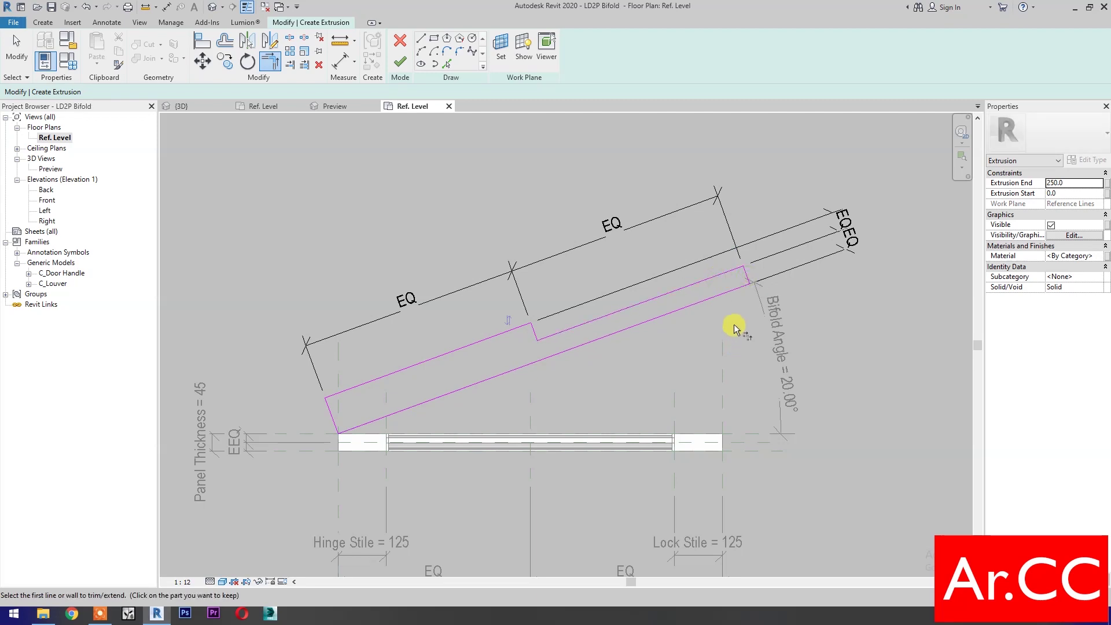
- Dimension the full thickness between the outer long sketch lines and label it with the Panel Thickness parameter
key(d)
key(i)
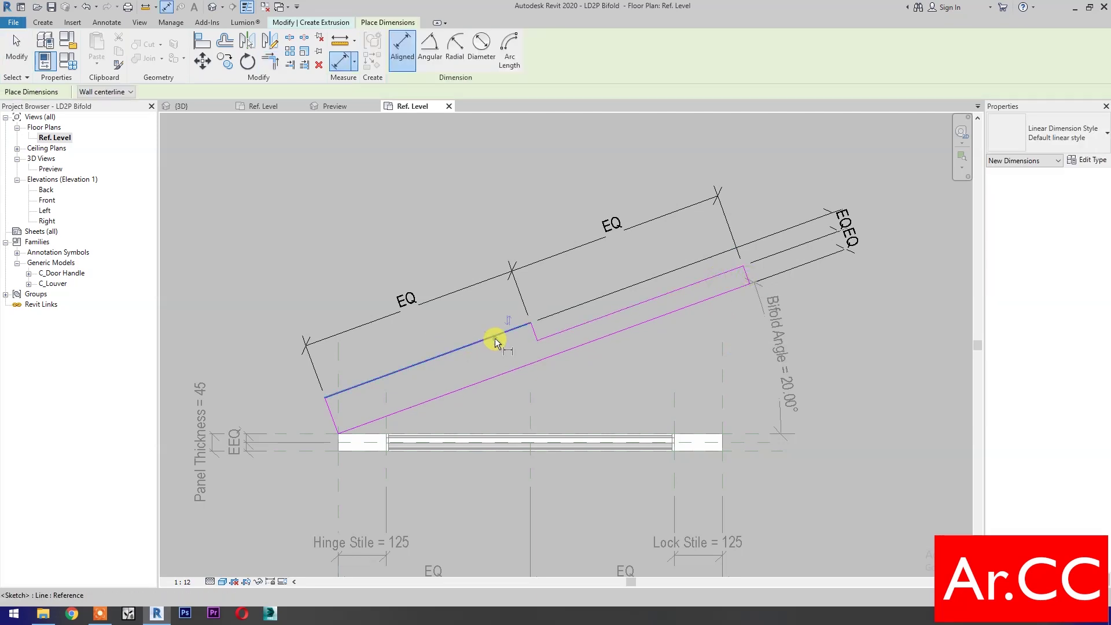
click(570, 348)
scroll(569, 348, down, 1)
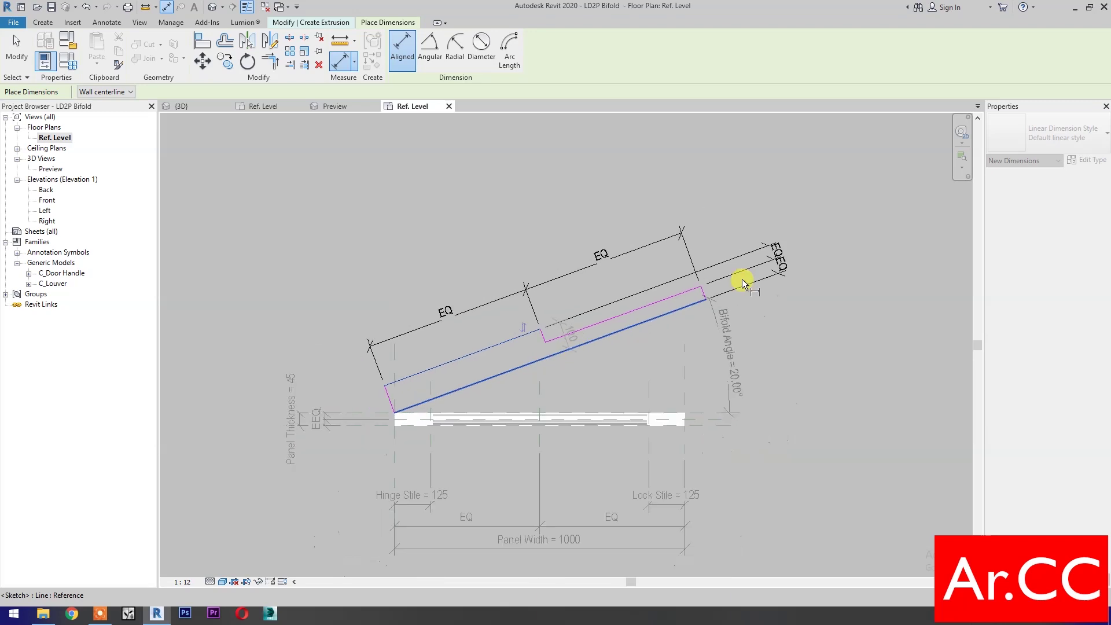
click(821, 290)
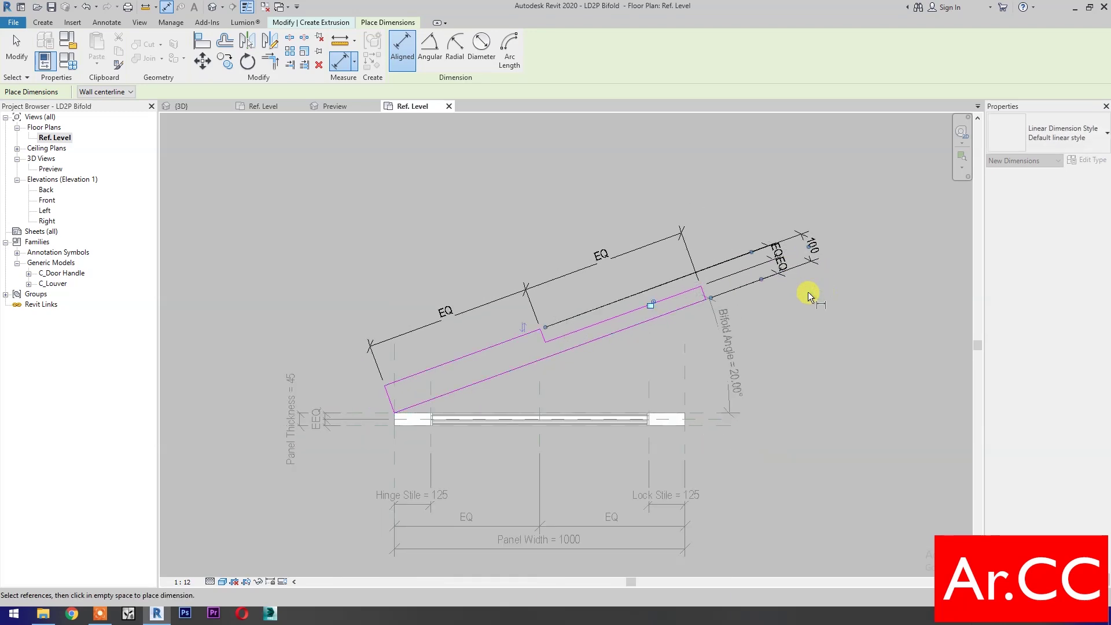
key(Escape)
click(818, 265)
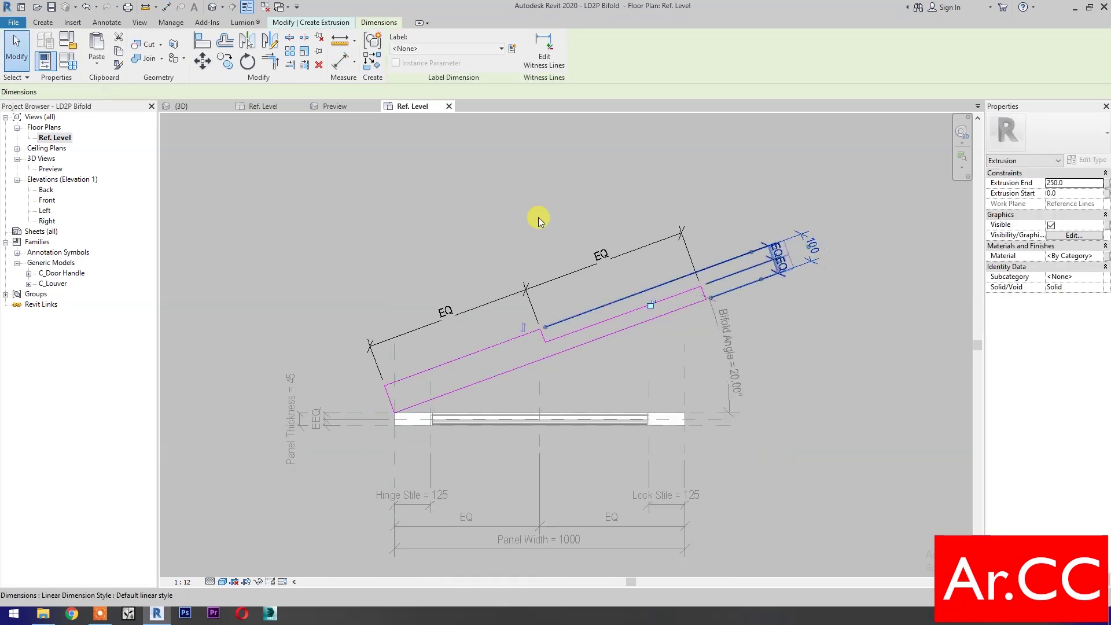
click(457, 48)
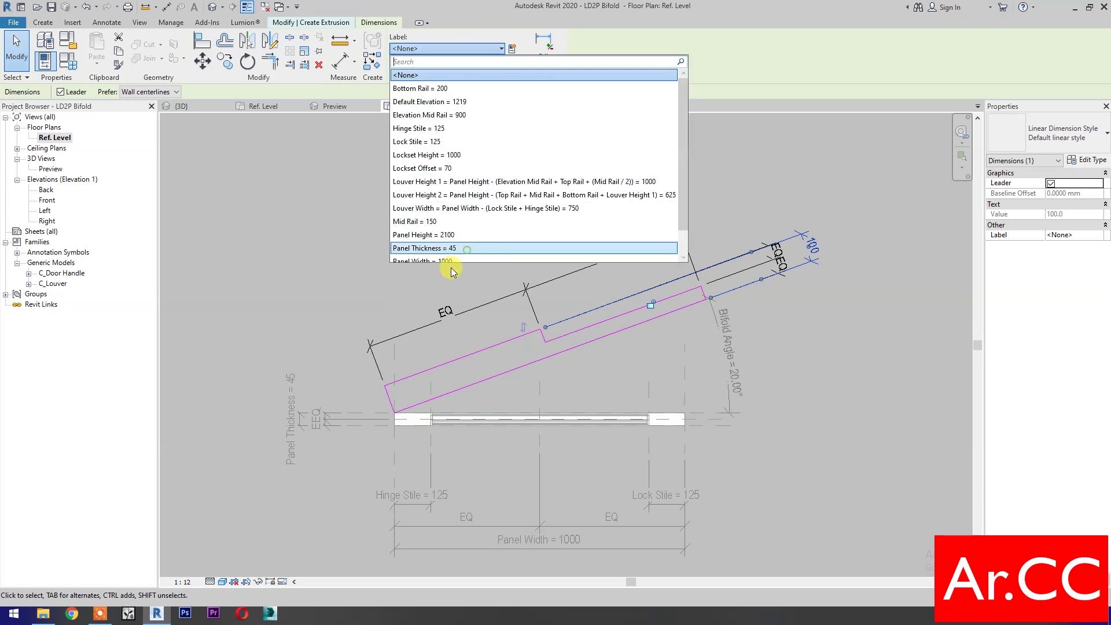
click(442, 248)
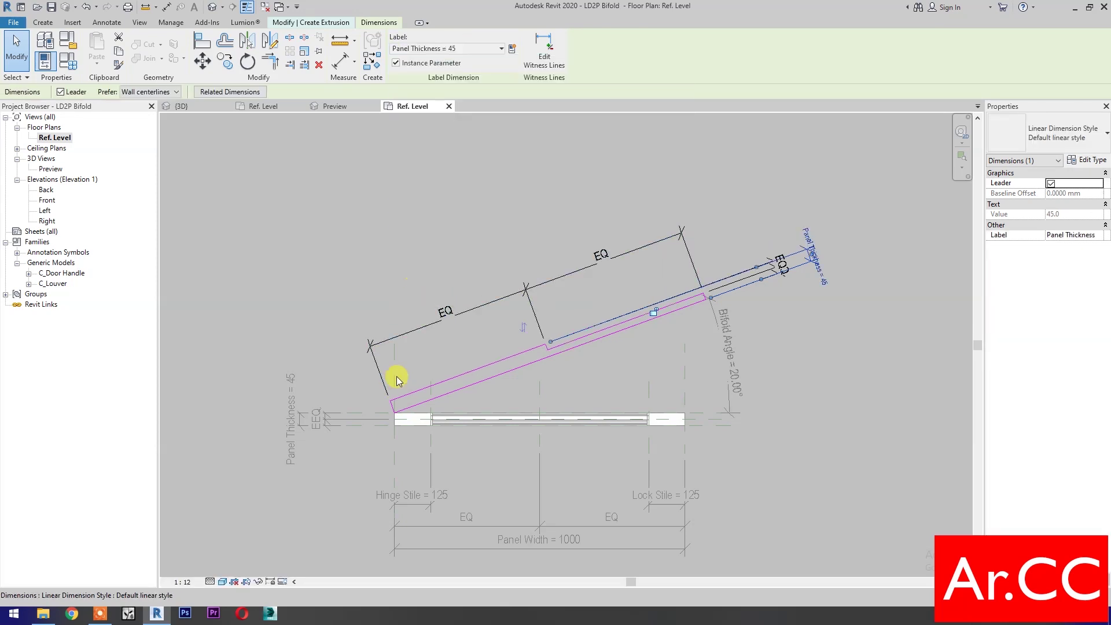
- Add an aligned dimension along the full length of the angled sketch, from its hinge-side end to its far end
key(d)
key(i)
scroll(717, 300, up, 2)
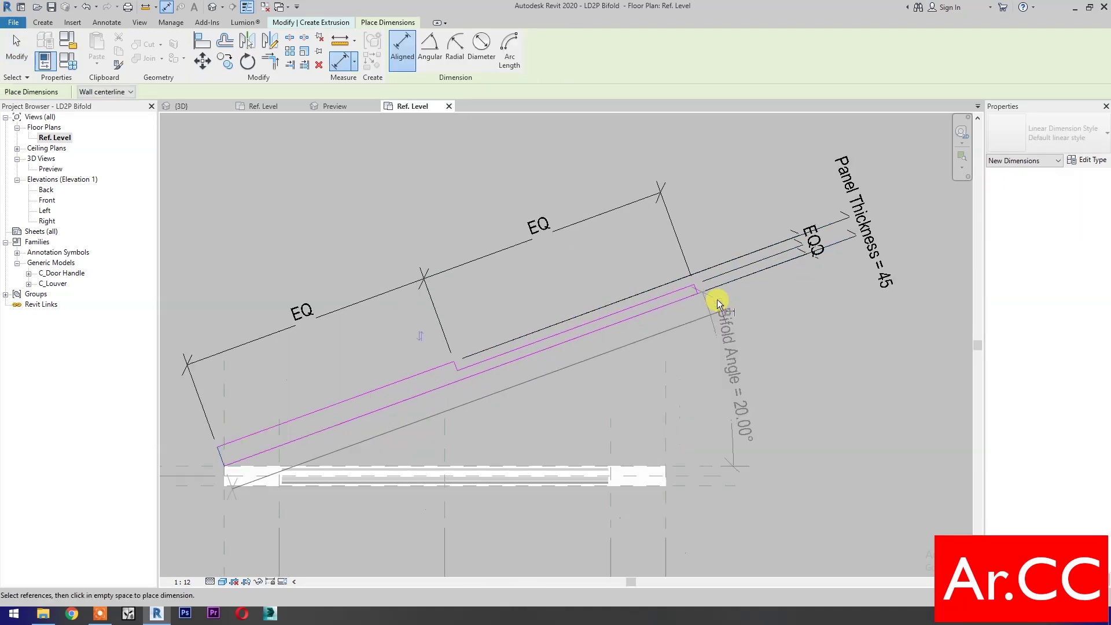
scroll(717, 300, up, 2)
scroll(679, 281, down, 4)
click(564, 228)
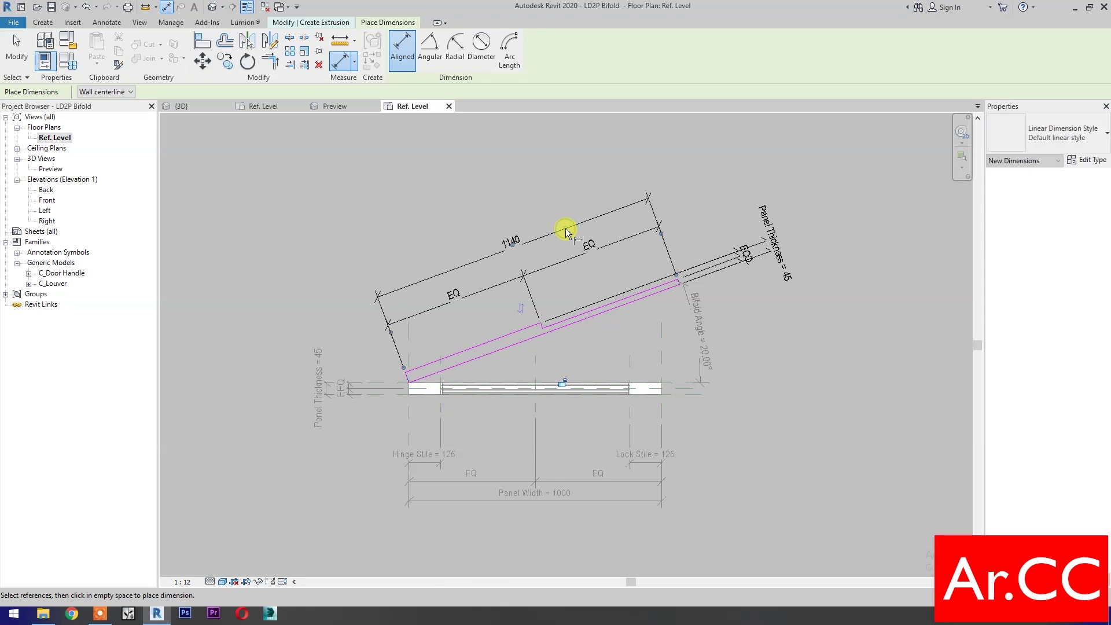
key(Escape)
key(Escape)
- Label the angled sketch's full-length dimension with the Panel Width parameter
click(512, 246)
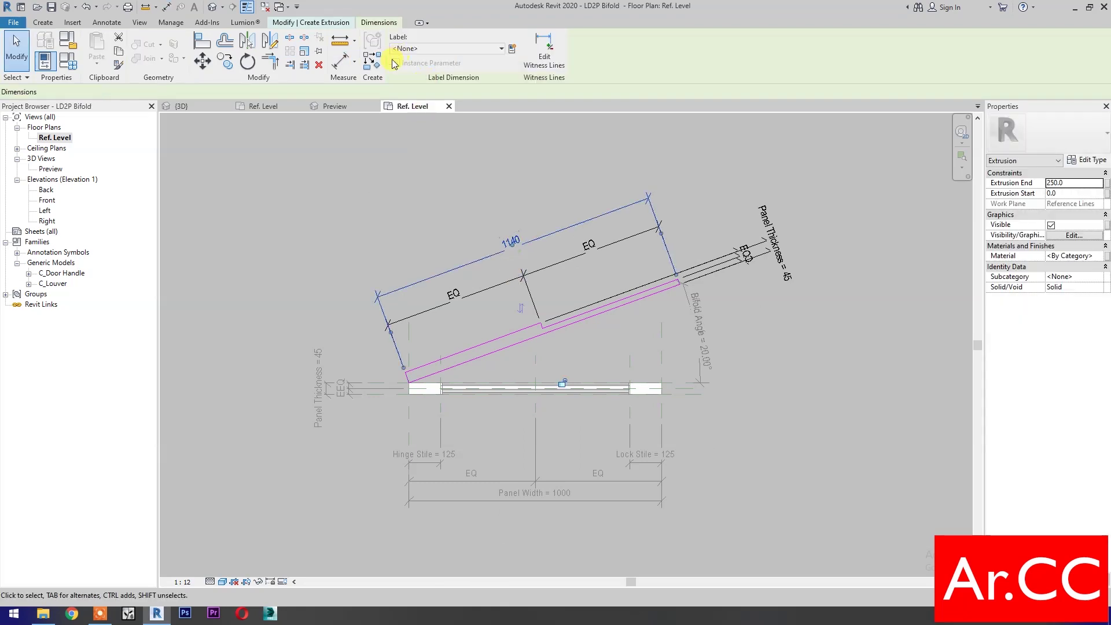
click(438, 48)
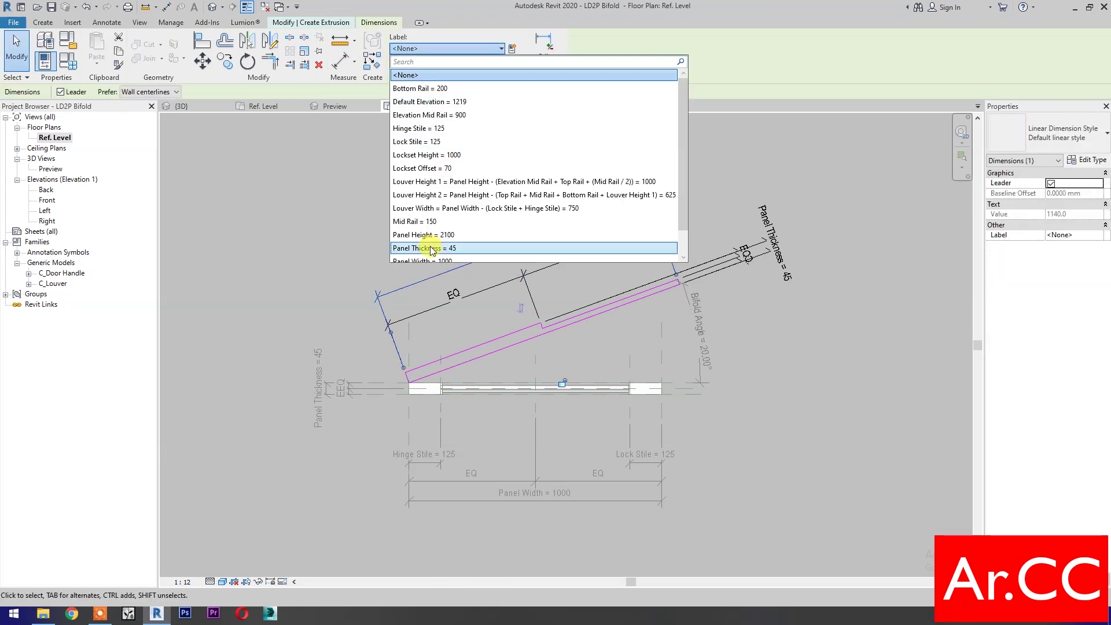
click(434, 261)
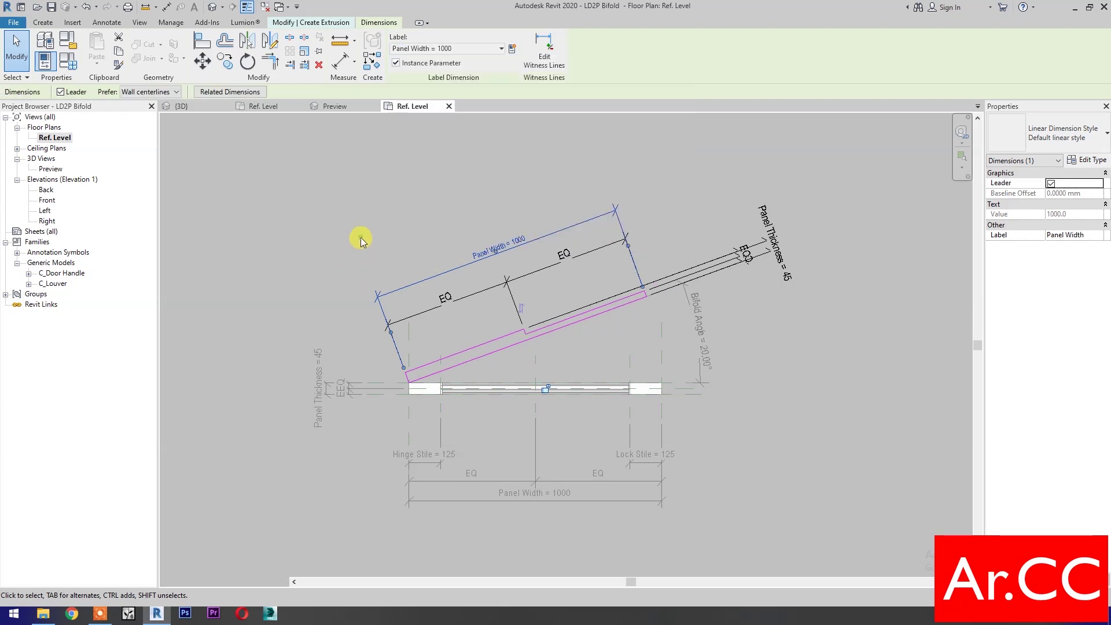
click(360, 237)
middle_drag(359, 237, 388, 255)
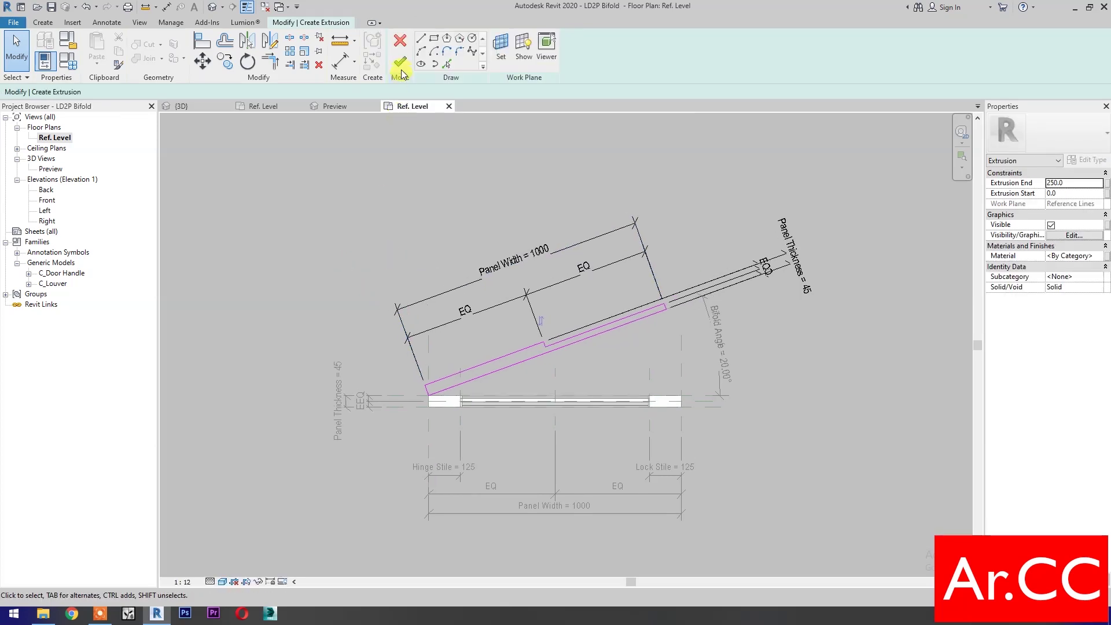
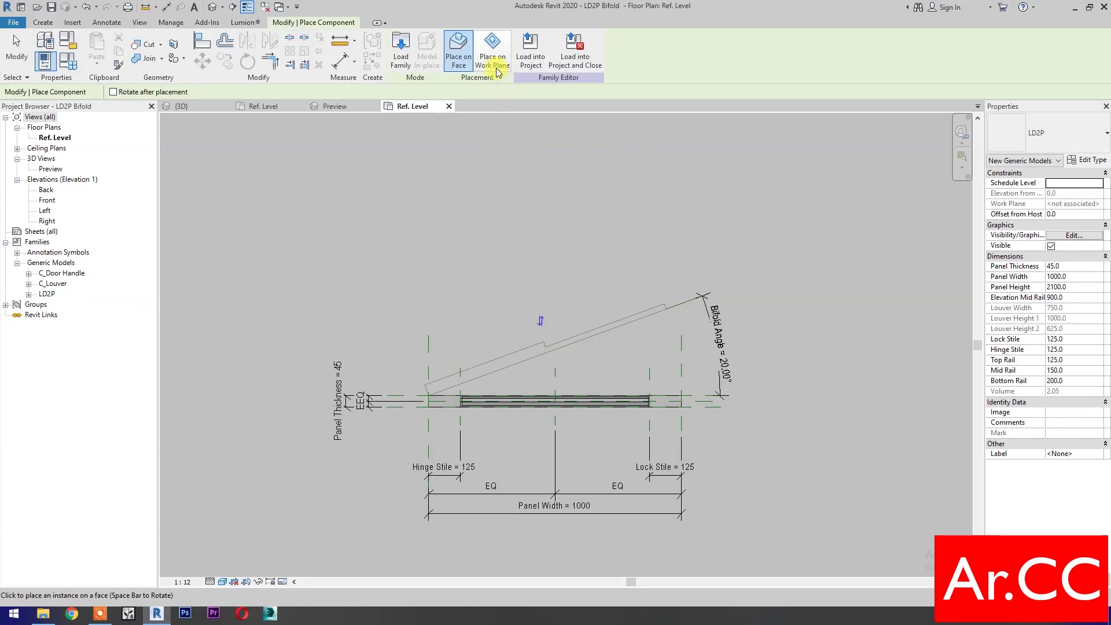
- Place an LD2P panel on the Reference Lines work plane, rotated 180 degrees, above the angled extrusion
click(492, 51)
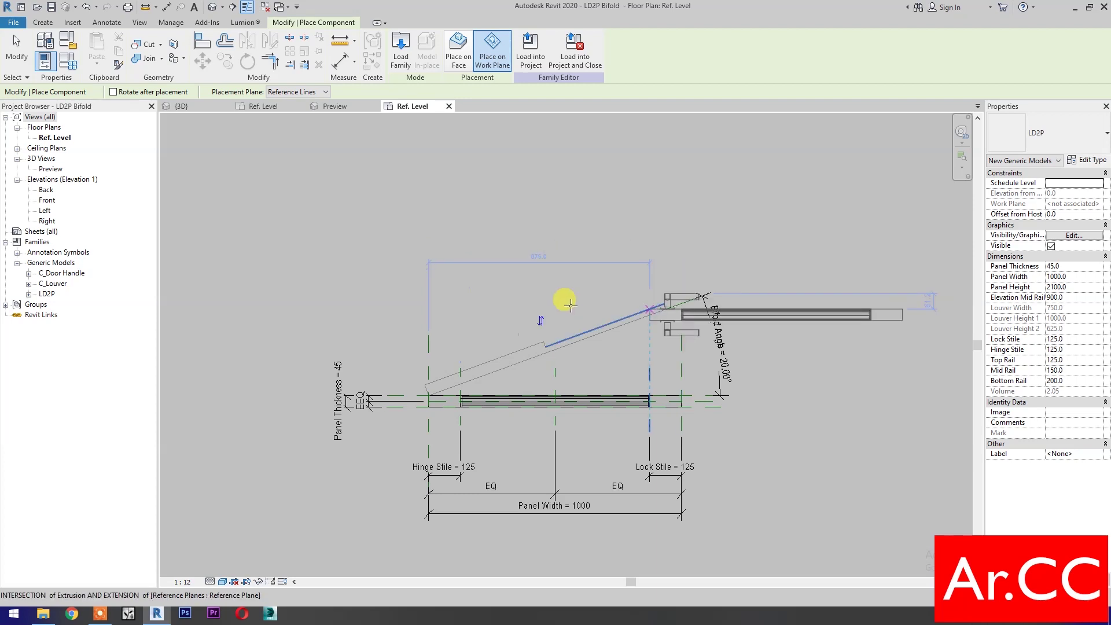
key(space)
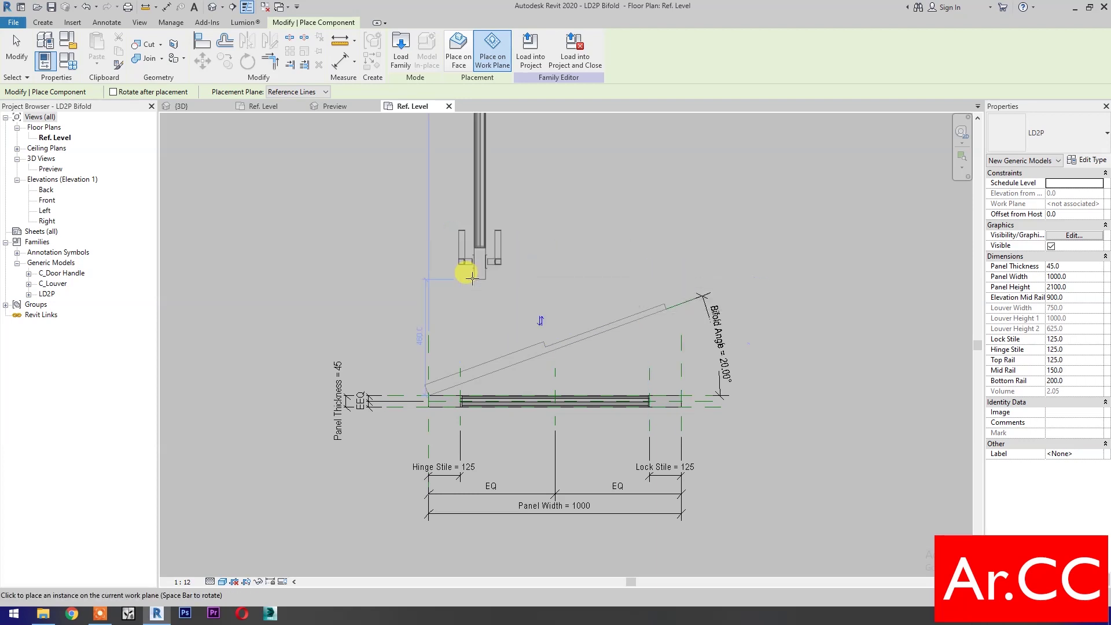
key(space)
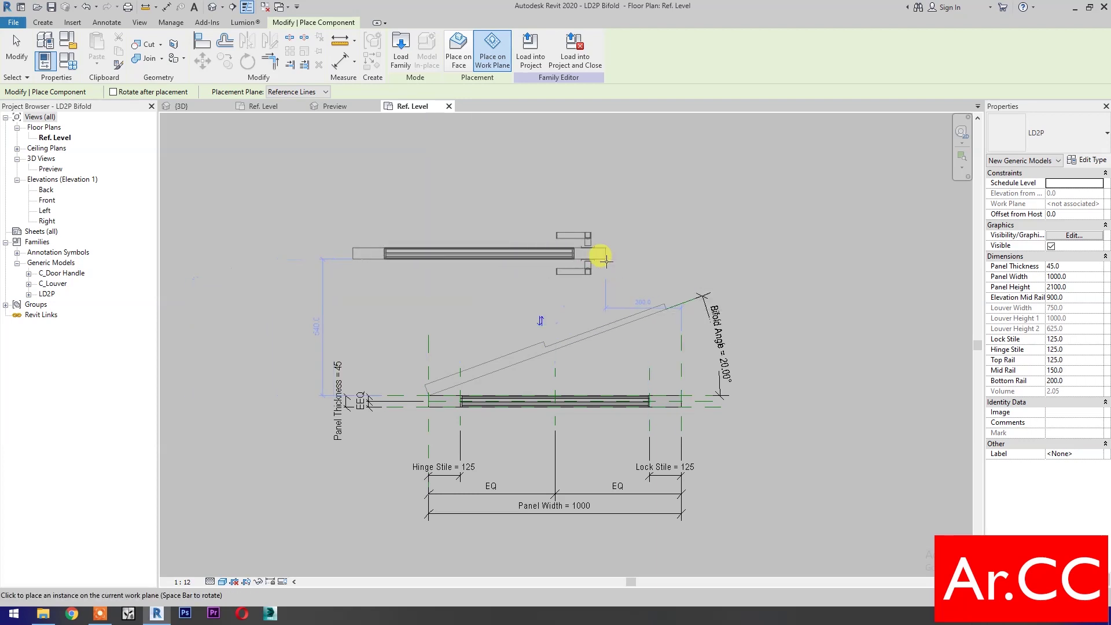
click(605, 261)
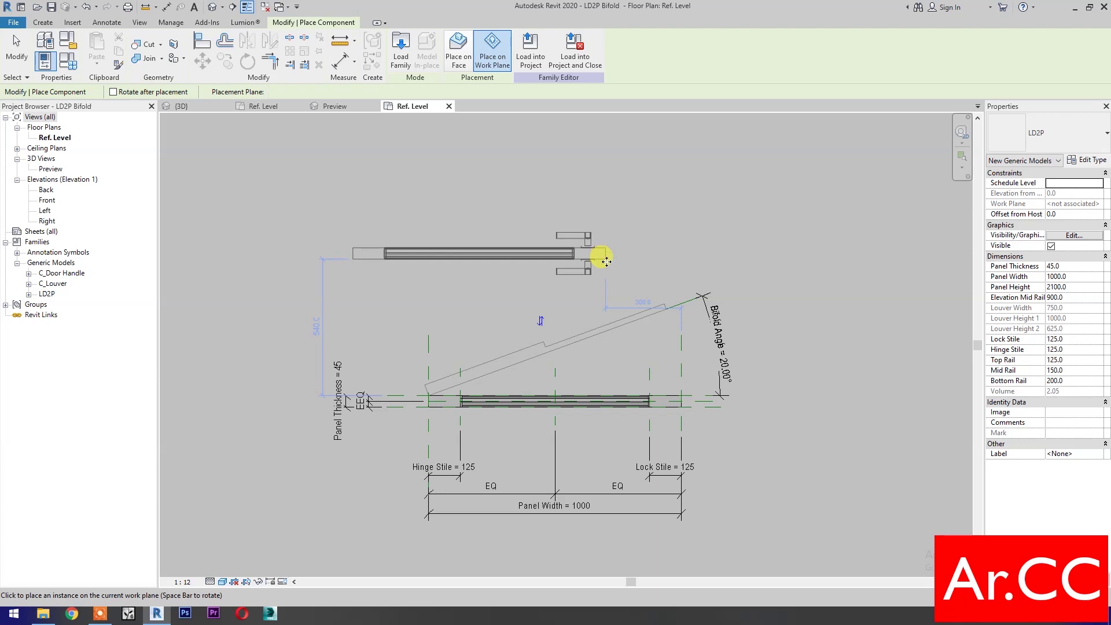
key(Escape)
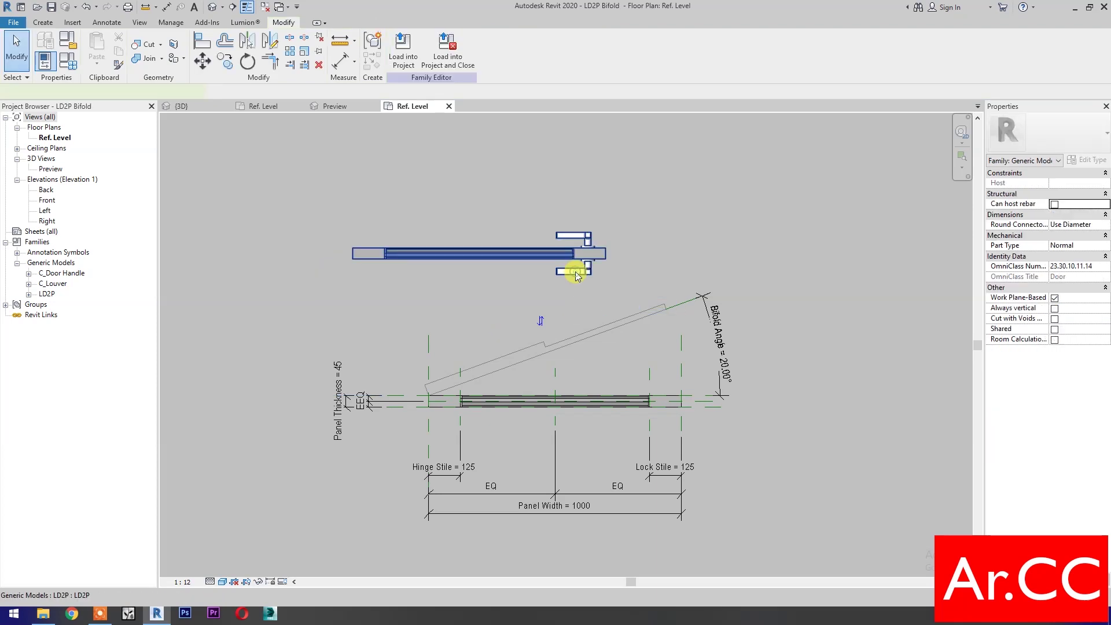
- Pick a new work plane placement for the LD2P panel, setting its handle-side end over the door's lock-side edge
click(576, 276)
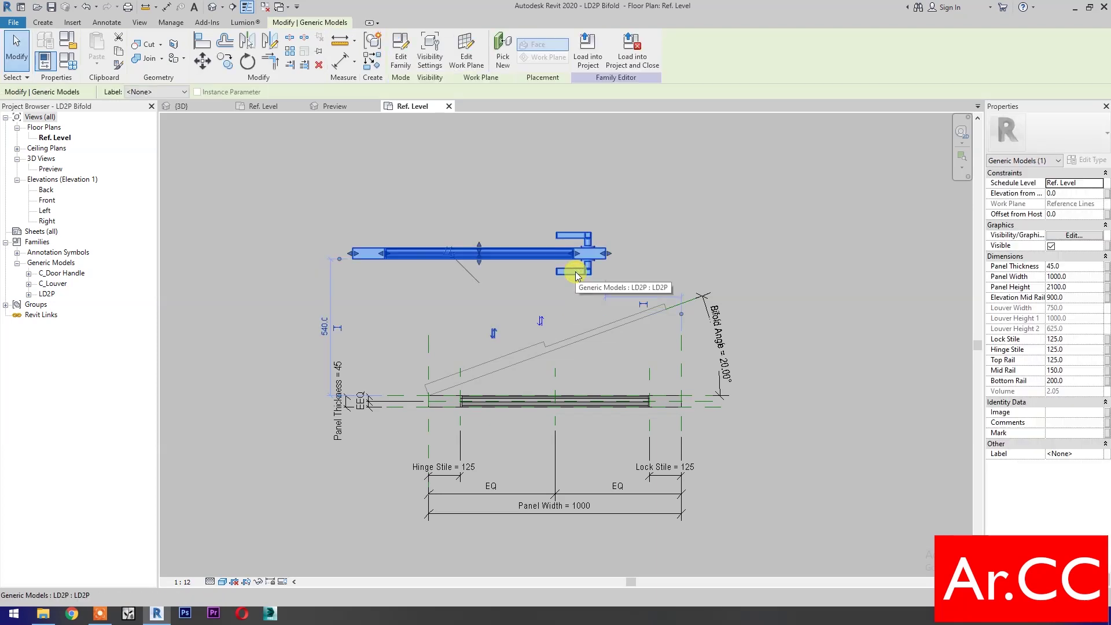
click(504, 64)
click(541, 58)
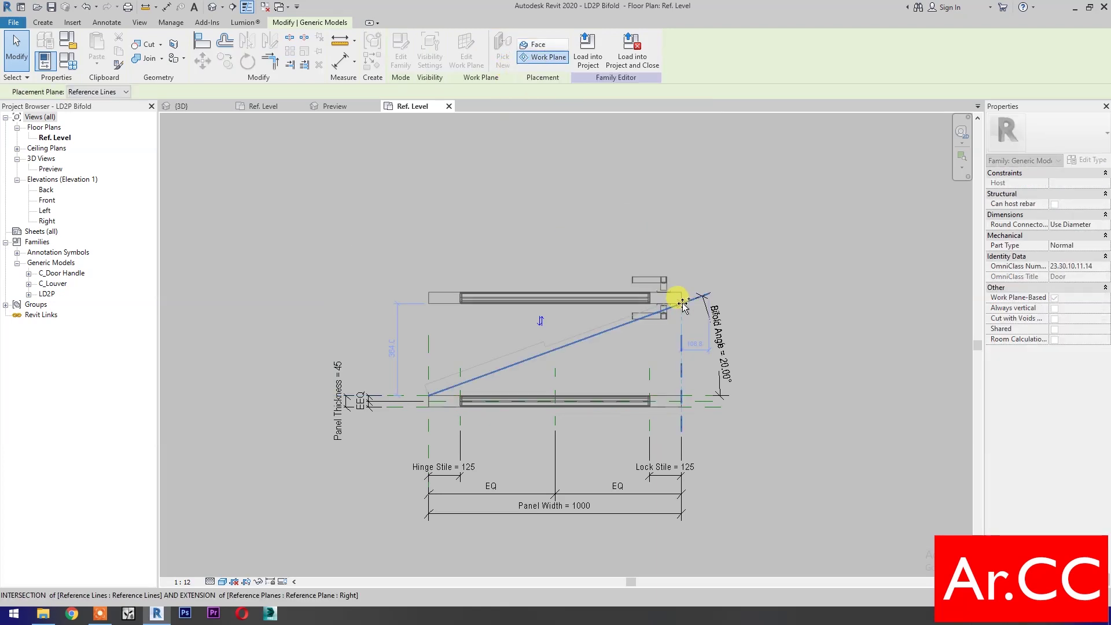
click(682, 304)
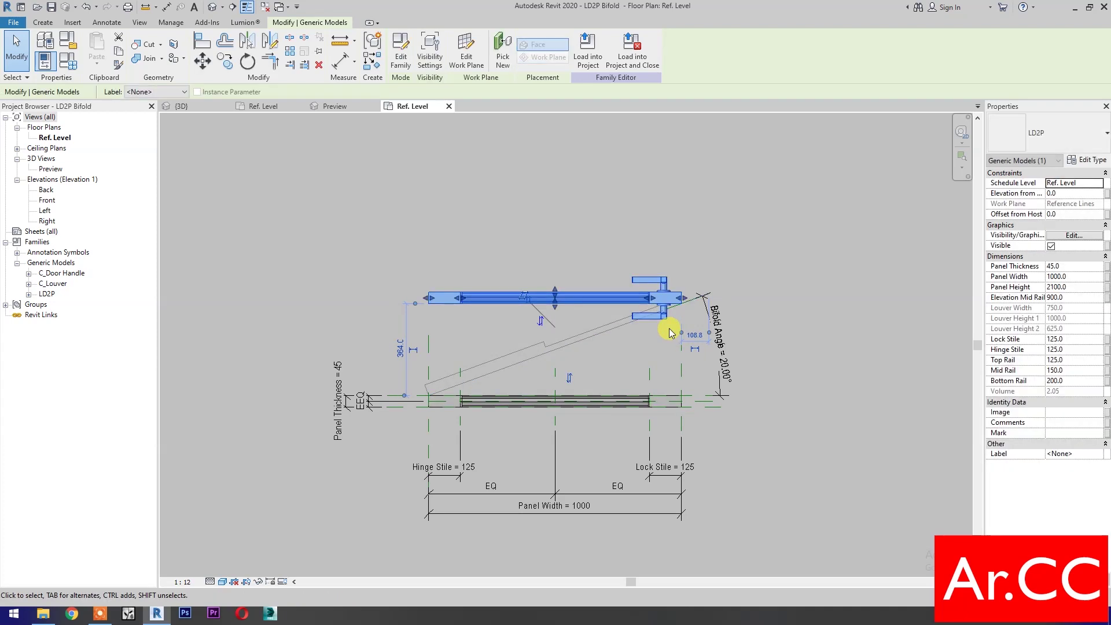
click(648, 344)
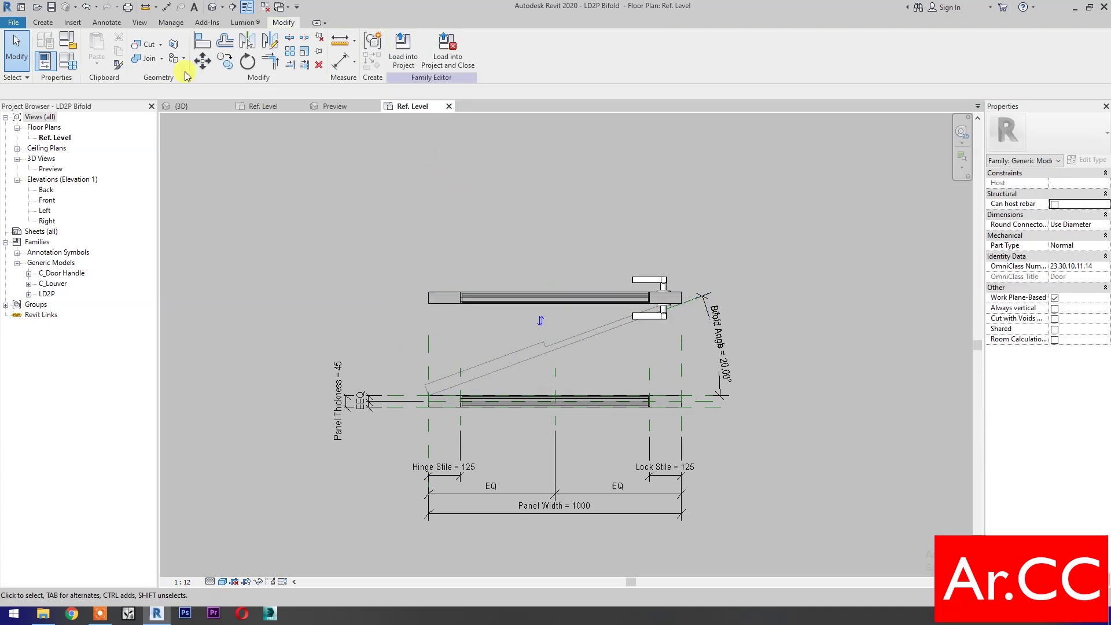
- Align and lock the LD2P panel's width centre to the short middle step line of the angled extrusion
click(205, 45)
scroll(547, 349, up, 4)
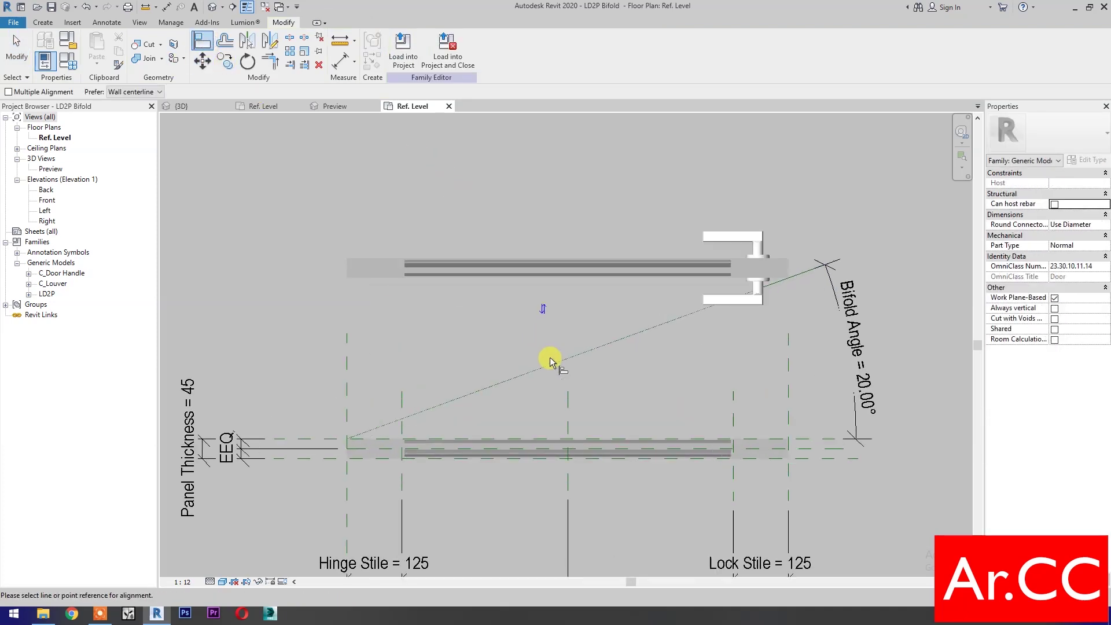
click(553, 356)
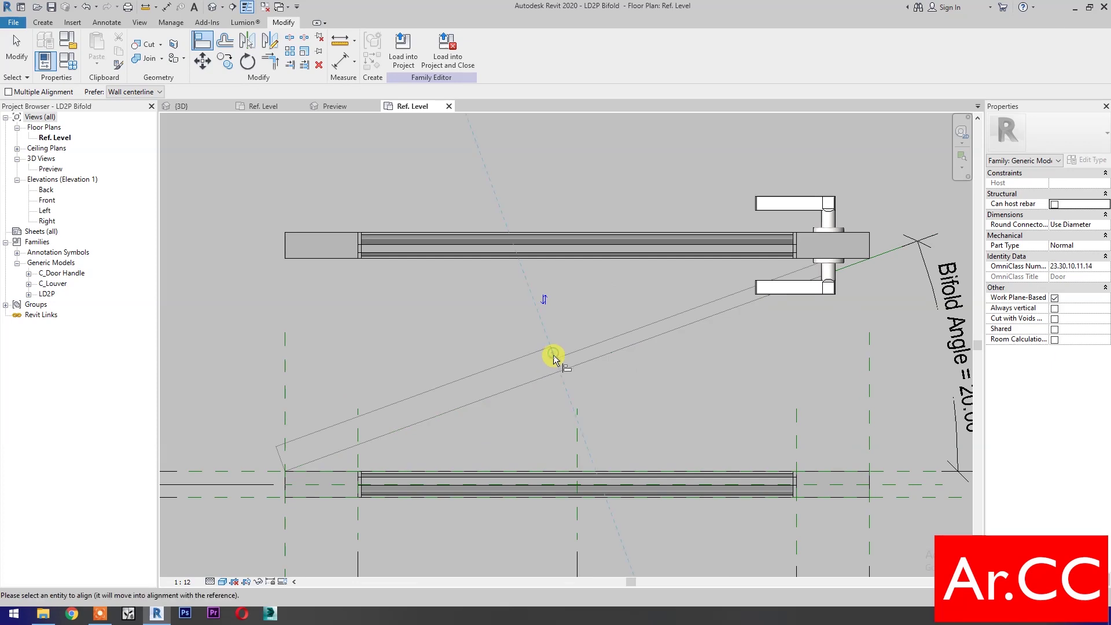
click(574, 244)
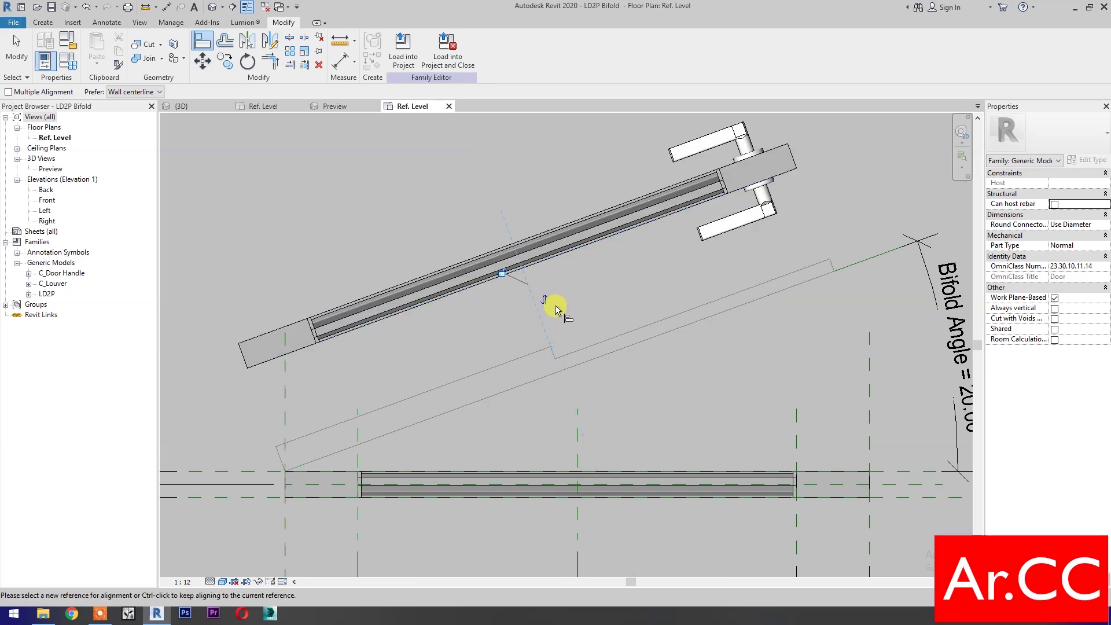
scroll(593, 351, down, 1)
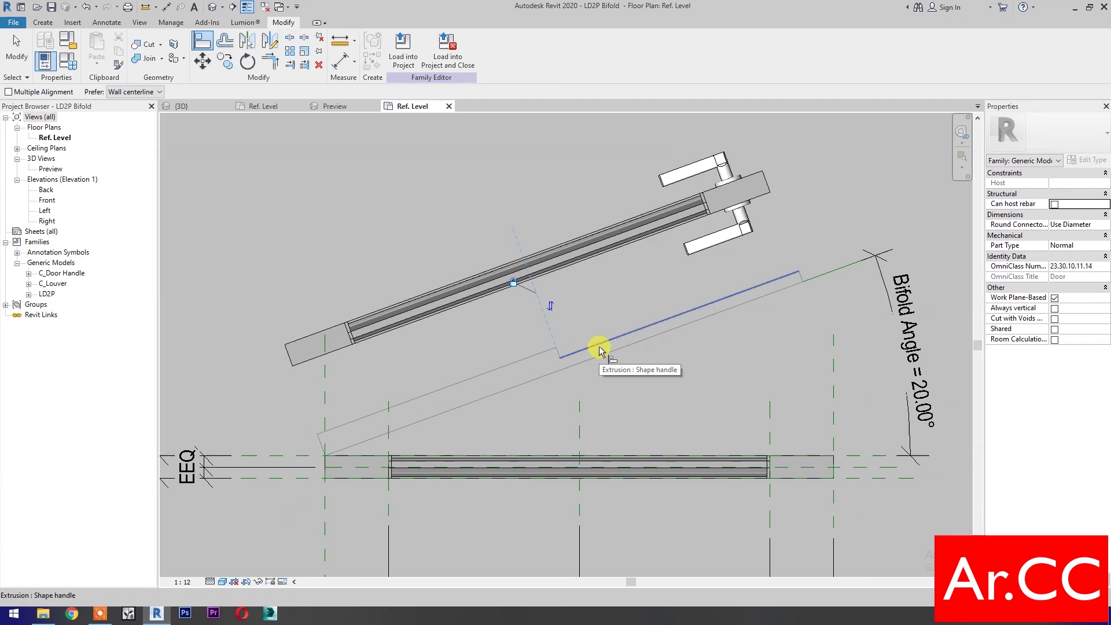
- Align and lock the LD2P panel's thickness centre to the extrusion's middle long line on the far half
click(599, 347)
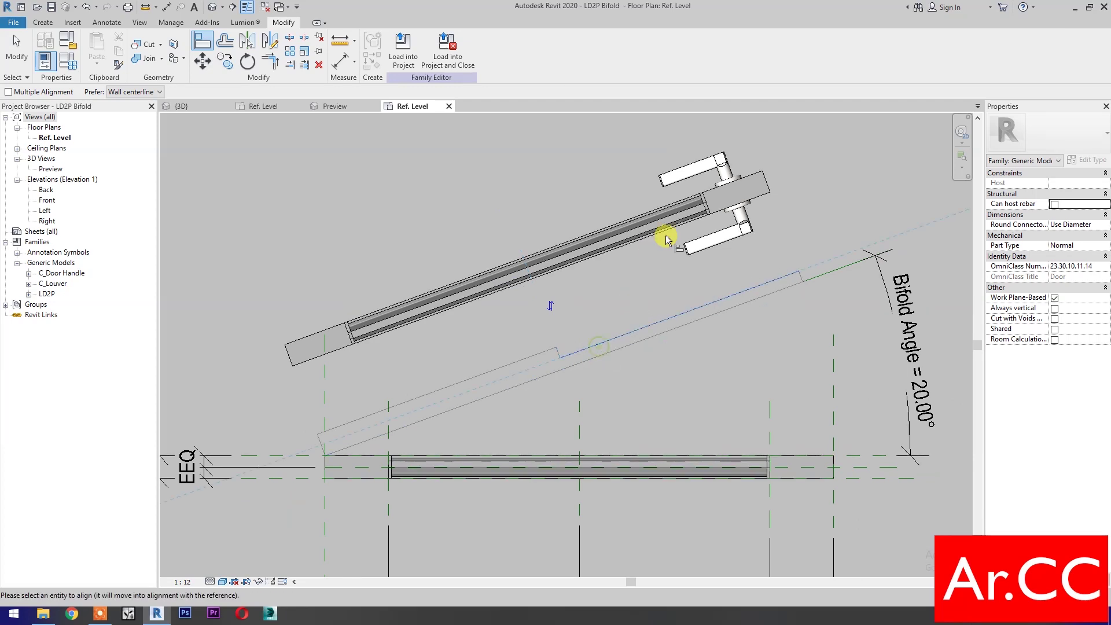
click(732, 201)
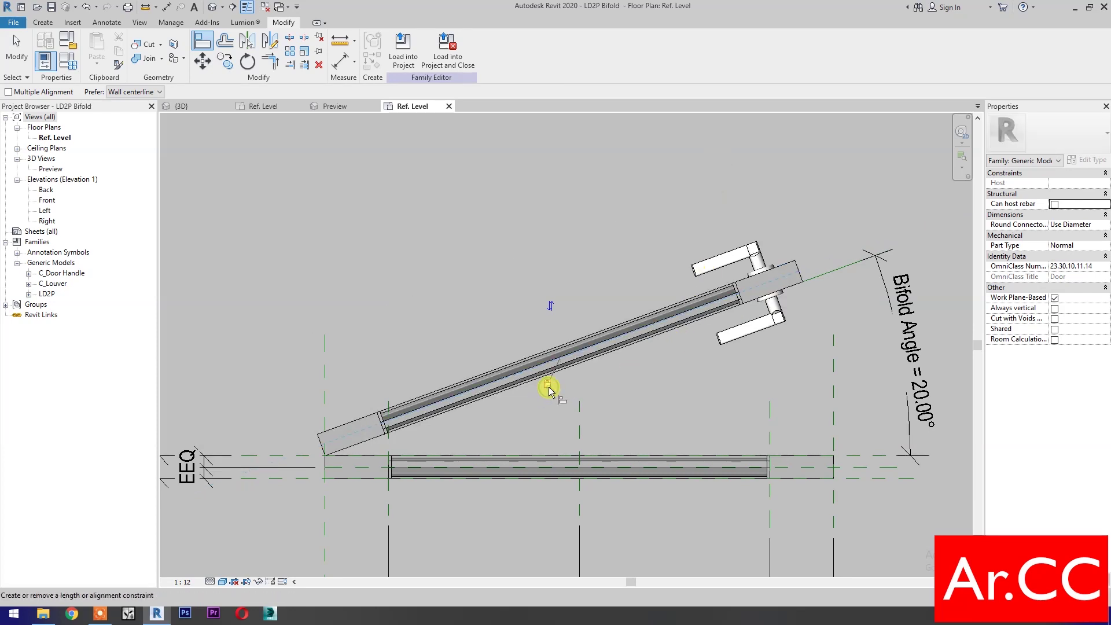
key(Escape)
key(Escape)
scroll(602, 366, down, 2)
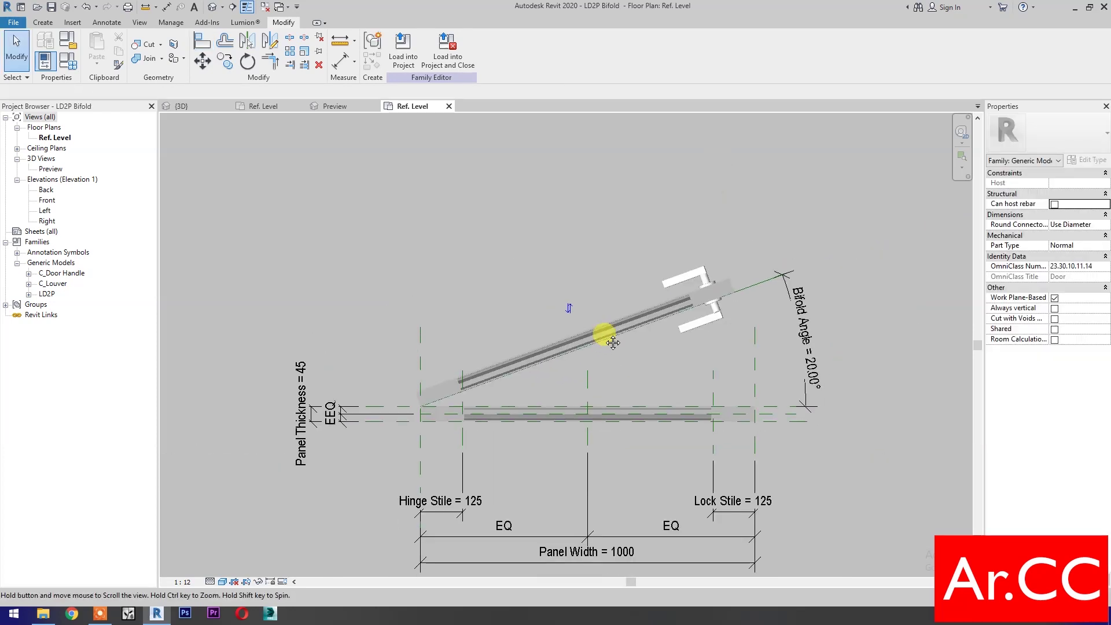
- Associate the angled LD2P panel's Panel Thickness with the Panel Thickness family parameter
click(588, 293)
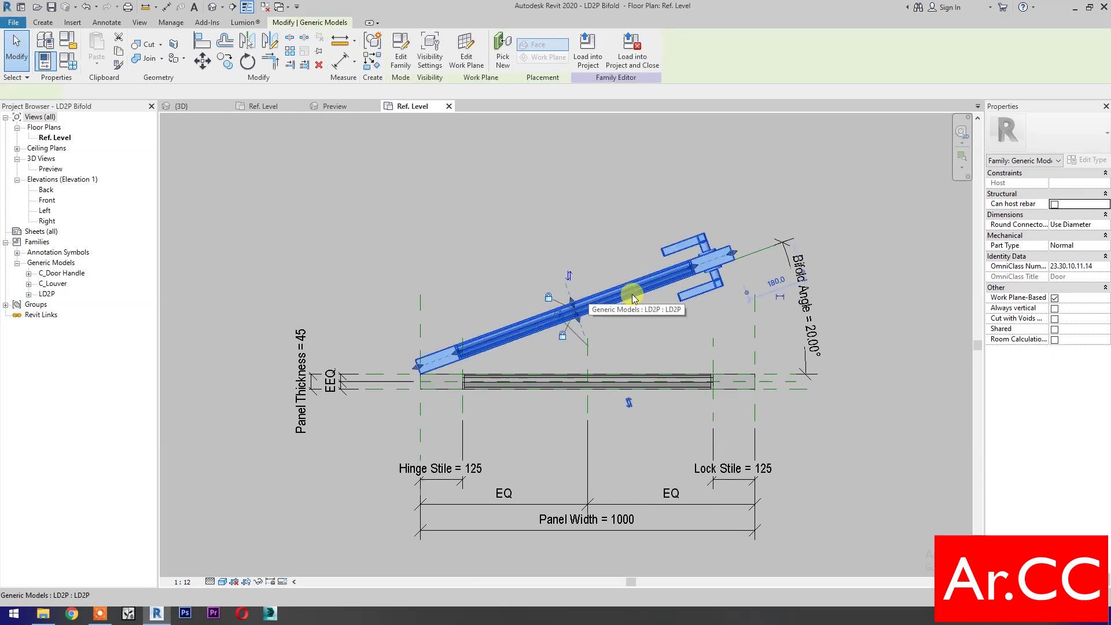
click(1106, 268)
scroll(702, 385, down, 2)
click(642, 398)
click(729, 465)
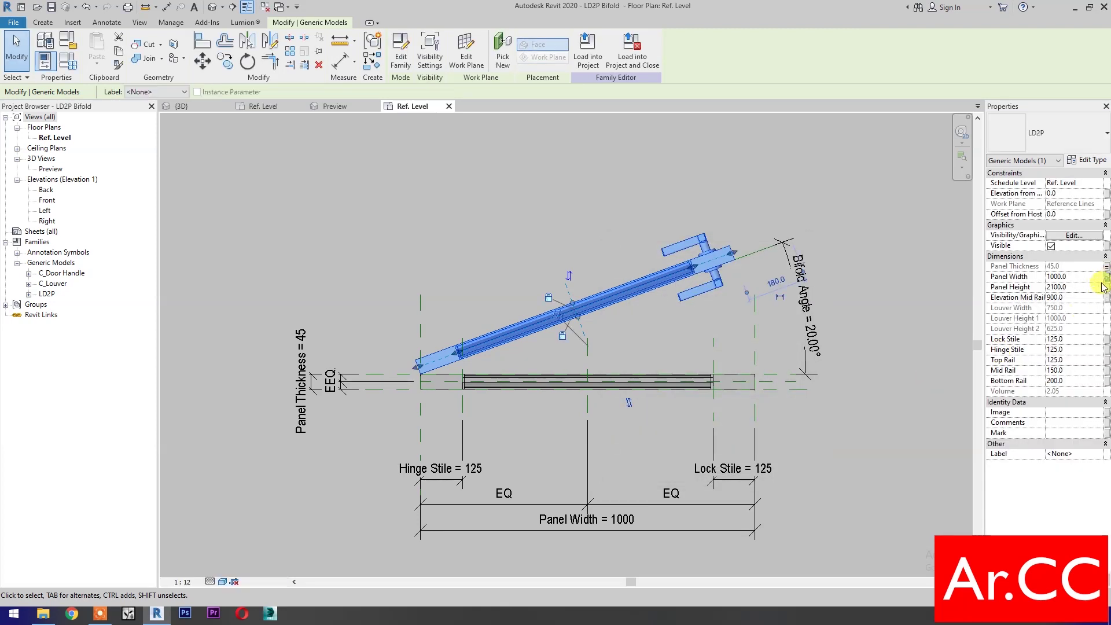
- Associate the angled panel's Panel Width and Panel Height with the family parameters of the same names
click(1107, 277)
scroll(757, 385, down, 3)
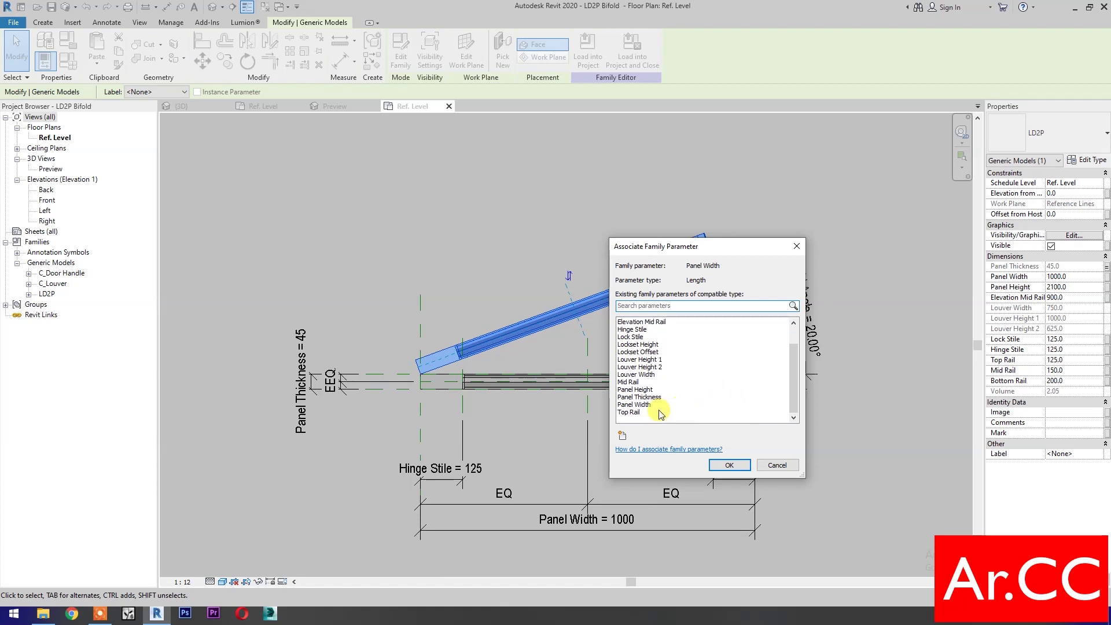
click(636, 405)
click(737, 466)
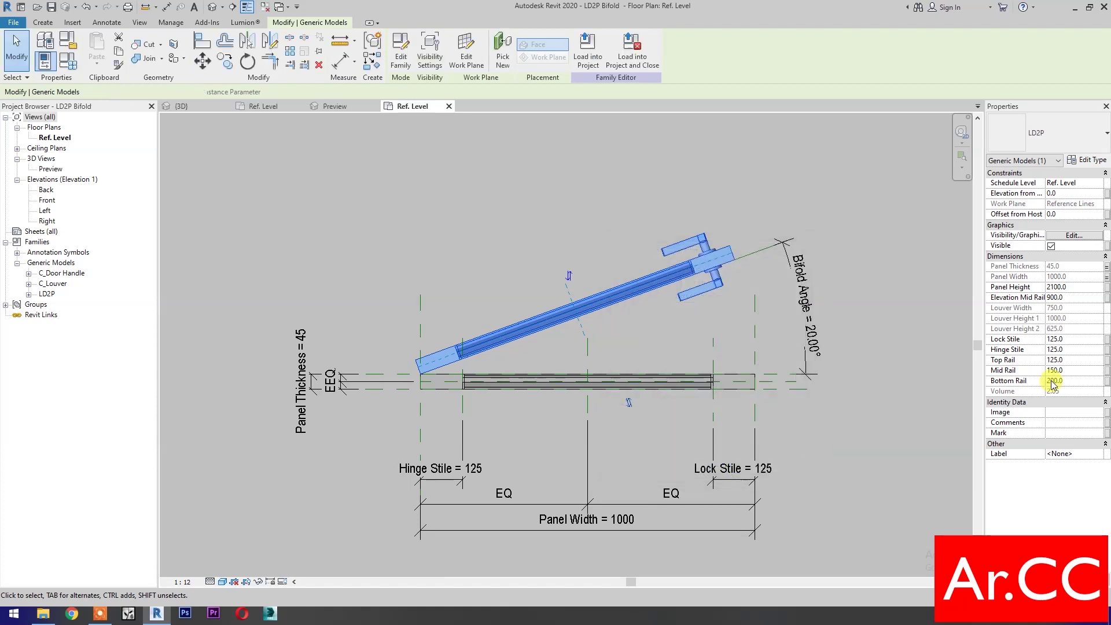
click(1107, 287)
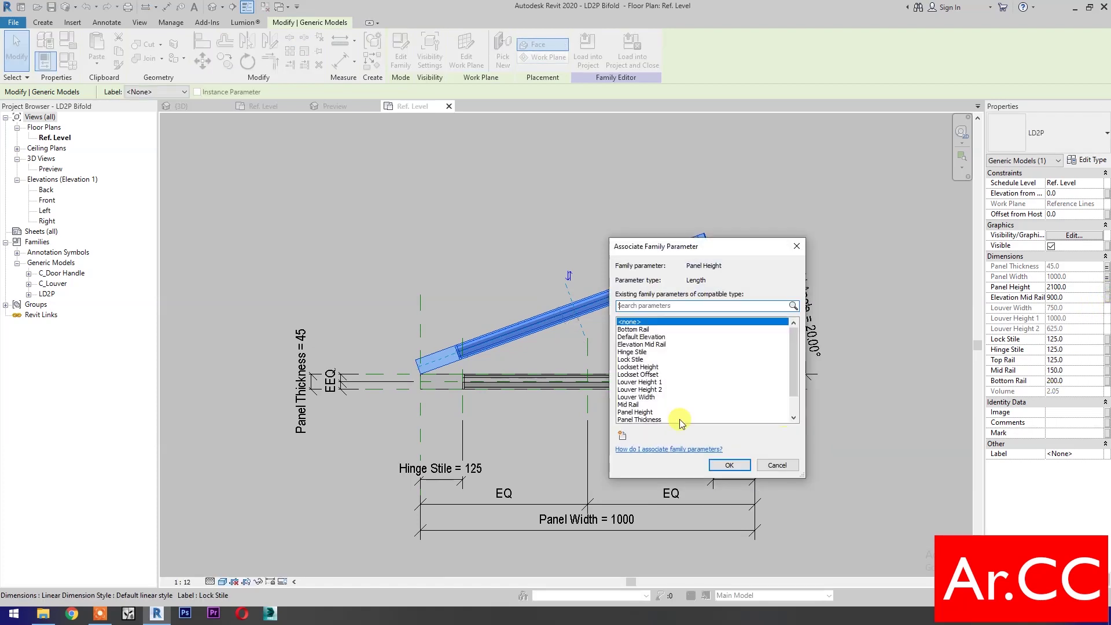
scroll(655, 400, down, 1)
click(642, 389)
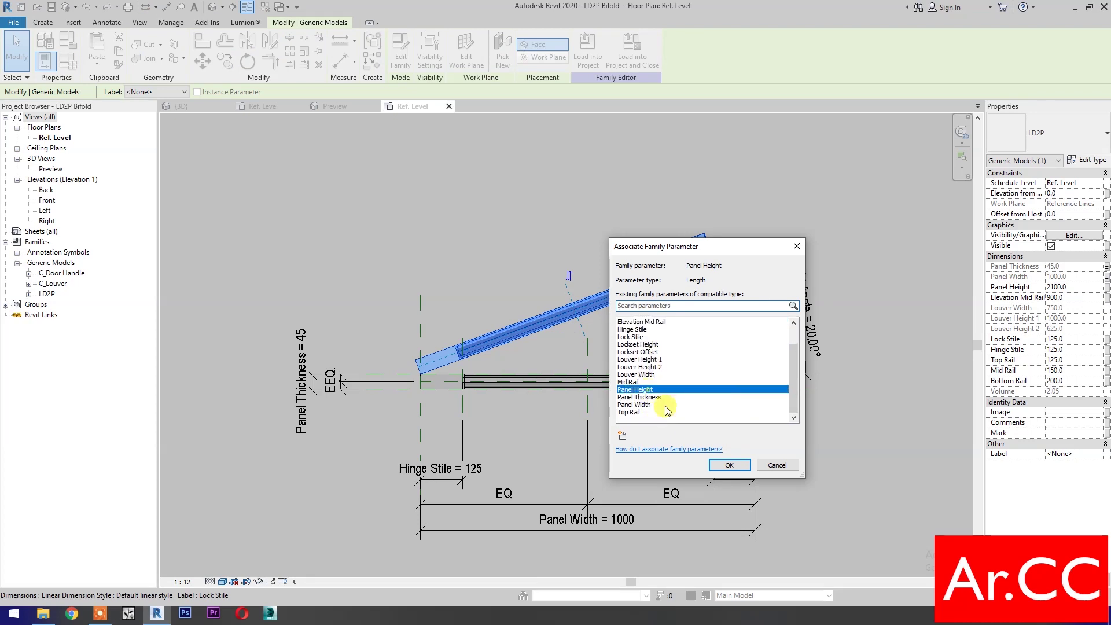
click(729, 466)
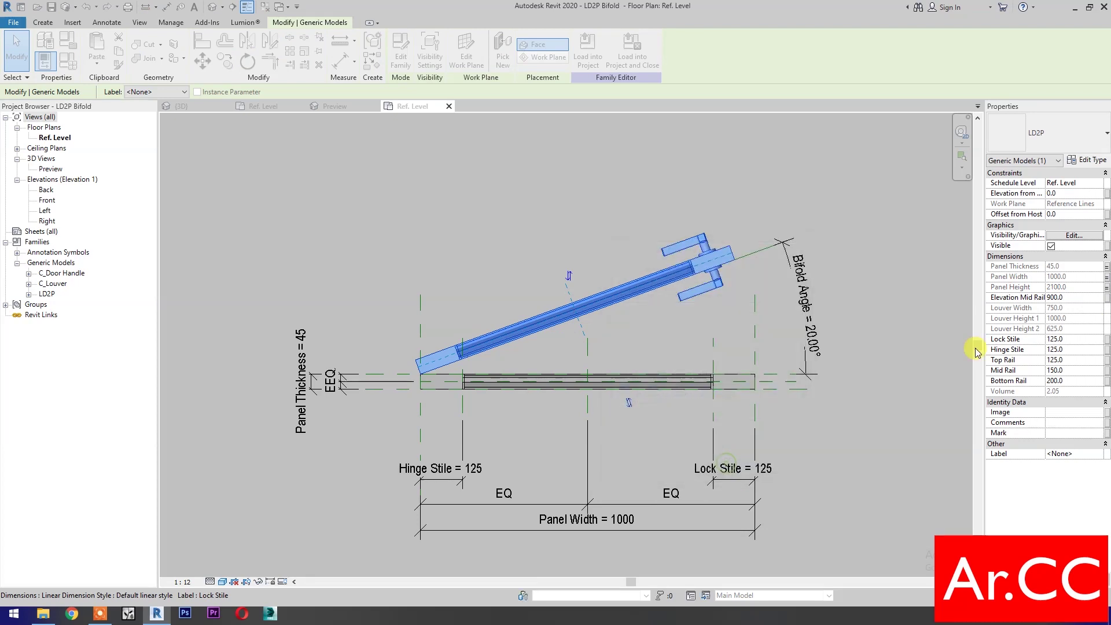
- Associate the angled panel's Elevation Mid Rail and Lock Stile with the family parameters of the same names
click(1107, 298)
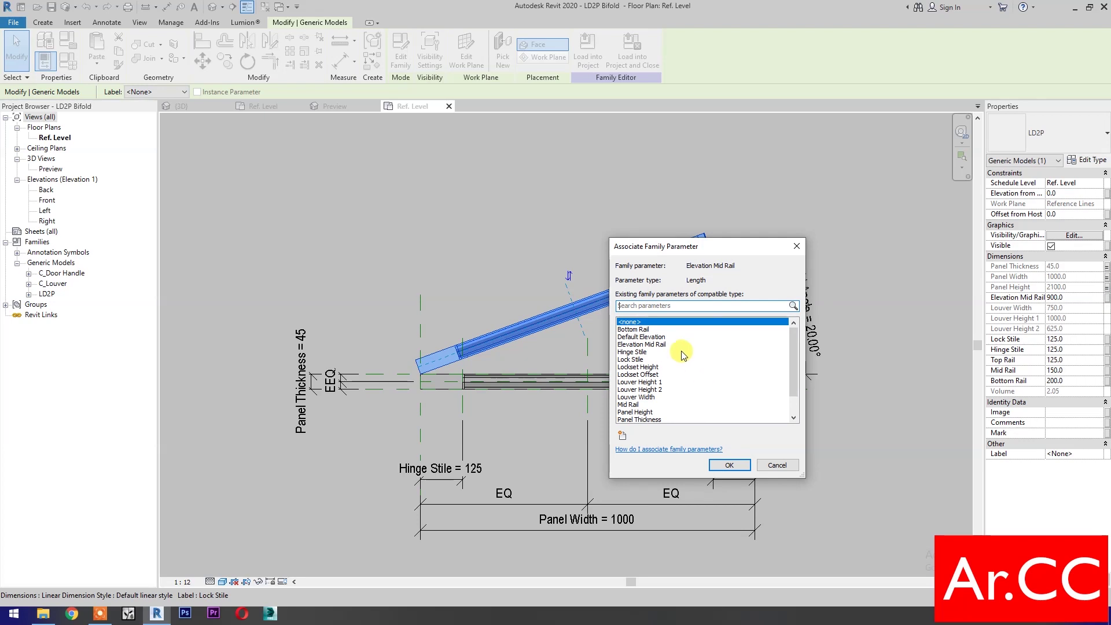
click(655, 345)
click(729, 466)
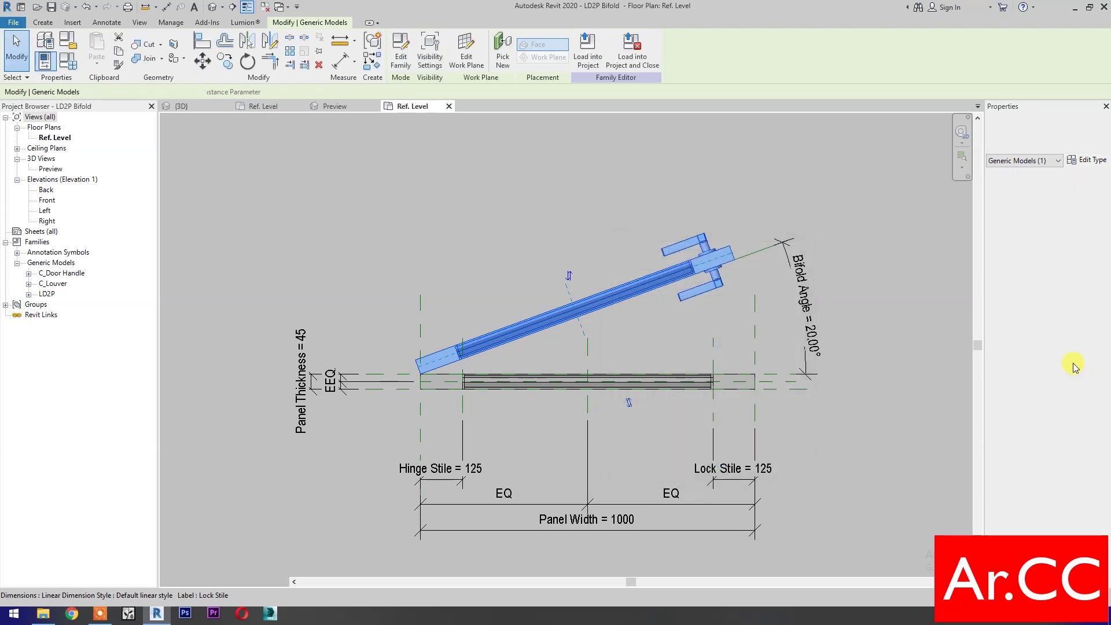
click(1107, 339)
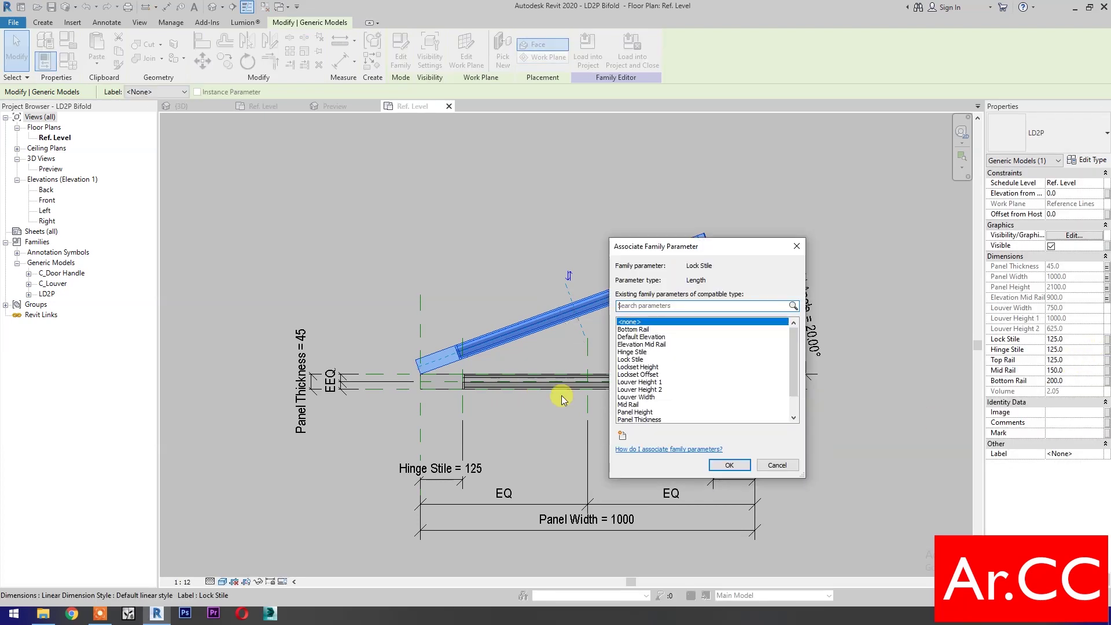
click(641, 360)
click(720, 469)
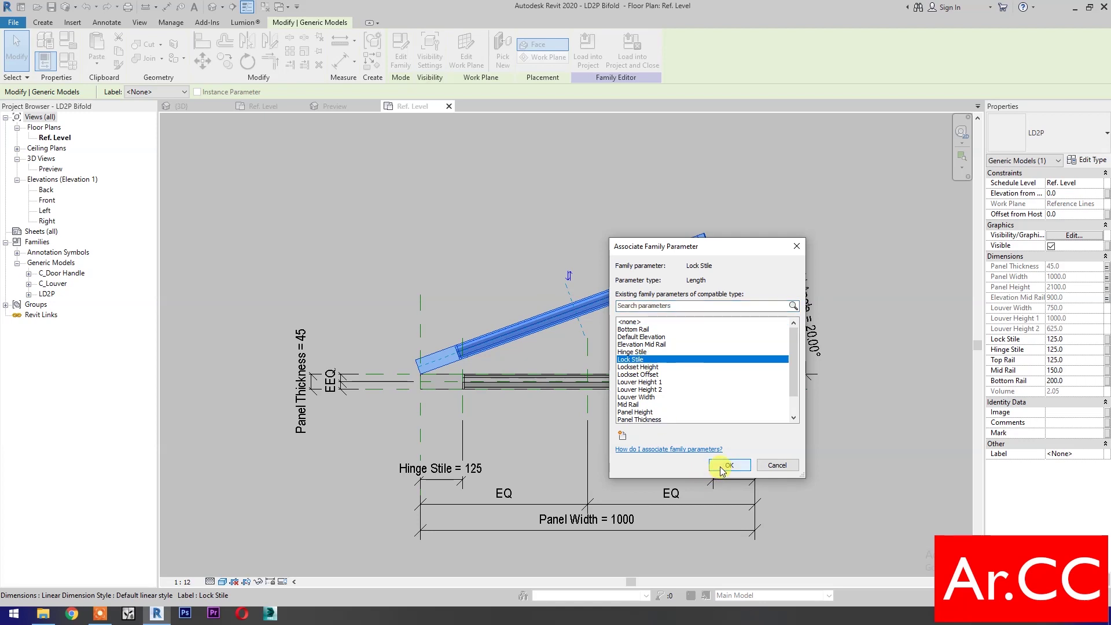
- Associate the angled LD2P panel's Hinge Stile and Top Rail with the family parameters of the same names
click(1106, 350)
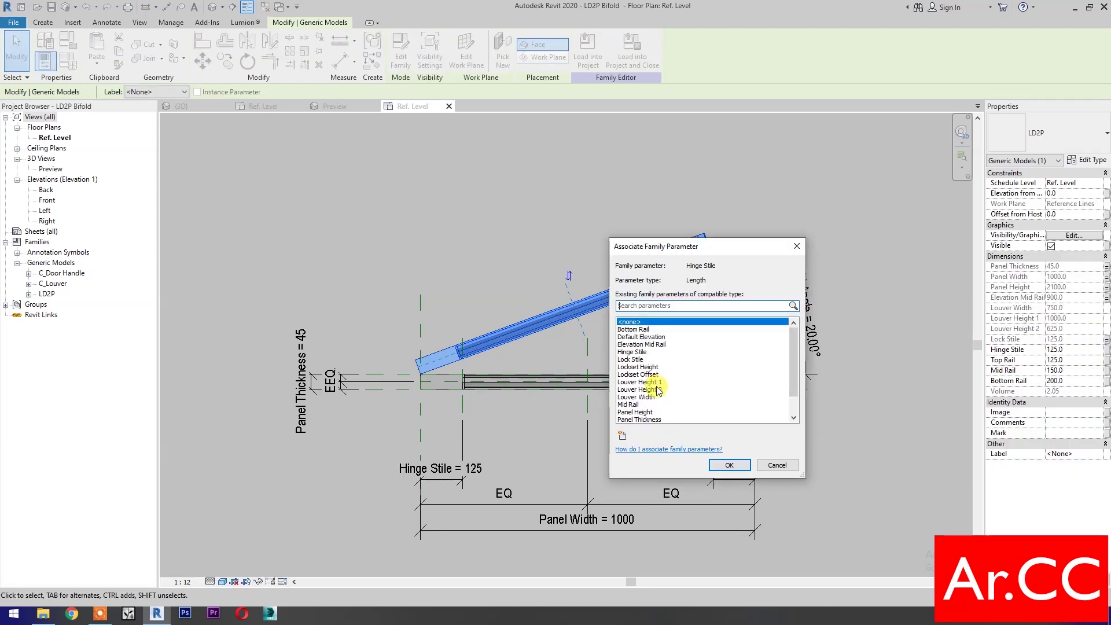
click(636, 352)
click(728, 465)
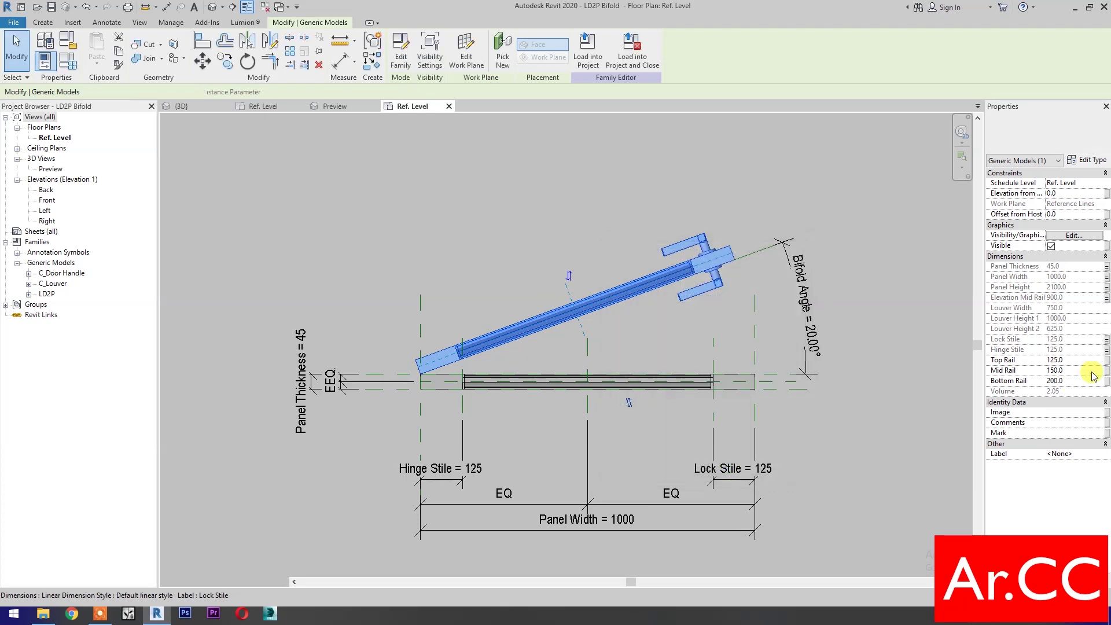
click(1107, 360)
scroll(691, 410, down, 1)
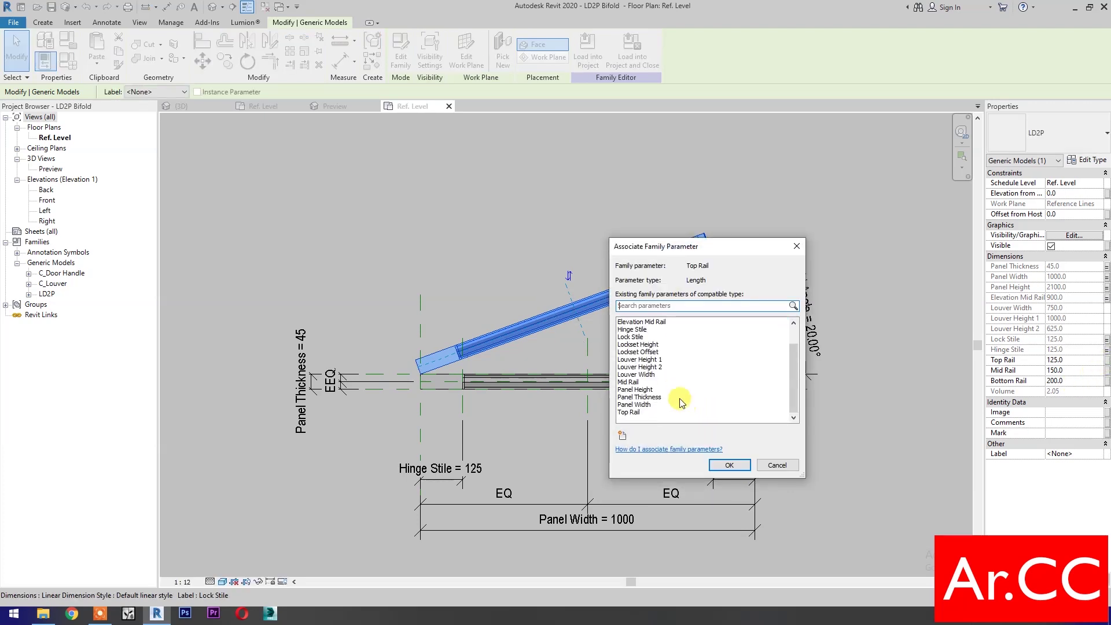
click(634, 412)
click(727, 466)
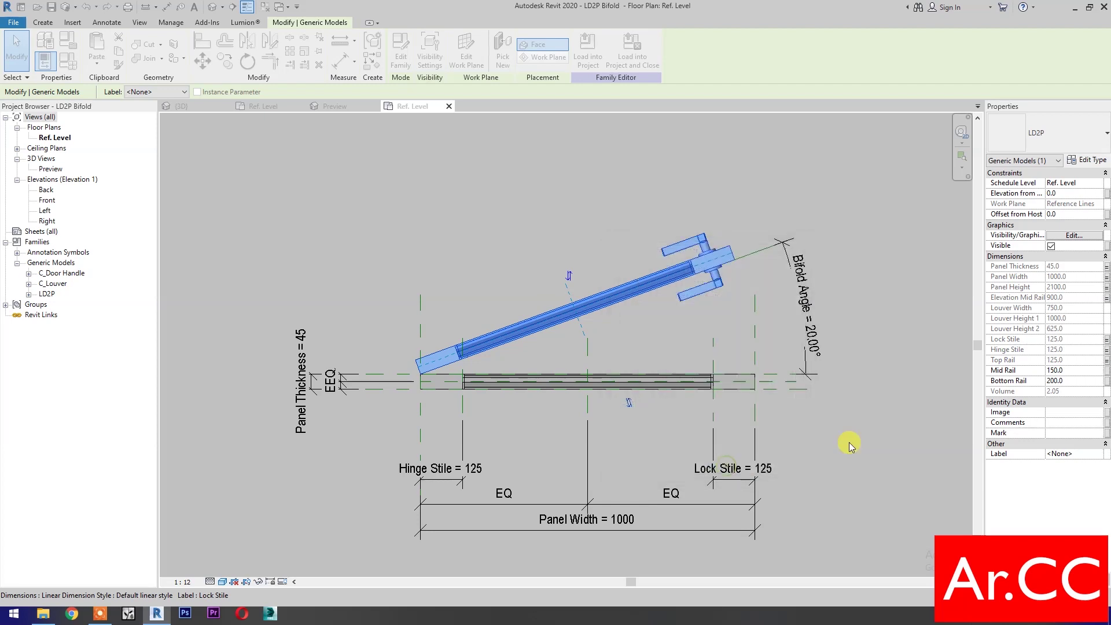
- Associate the angled panel's Mid Rail and Bottom Rail with the family parameters of the same names
click(1107, 370)
scroll(670, 386, down, 1)
click(630, 382)
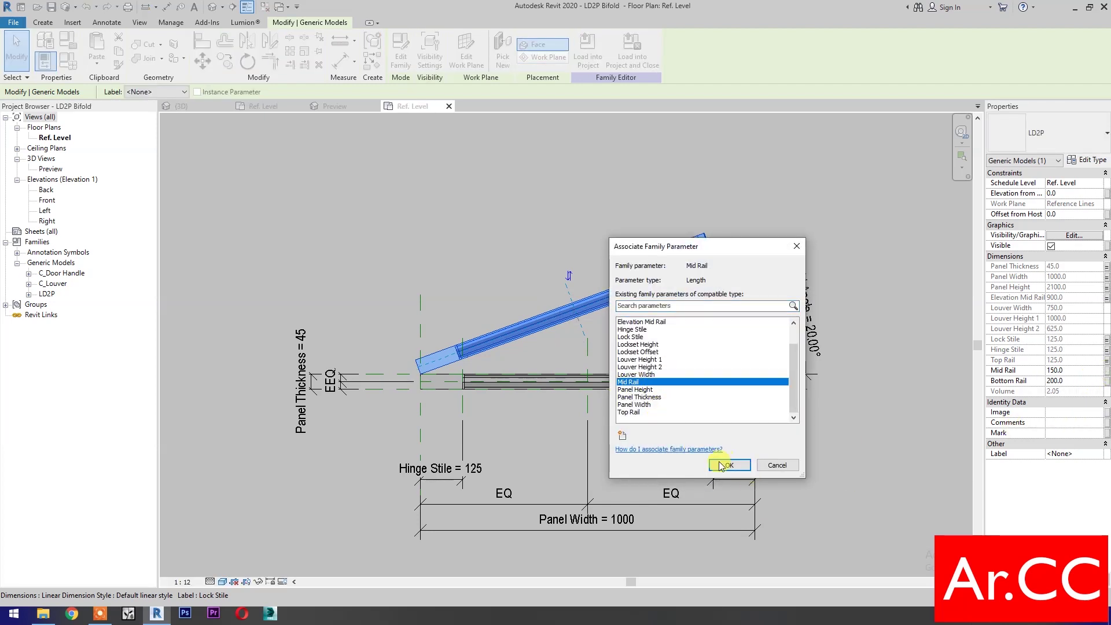
click(728, 465)
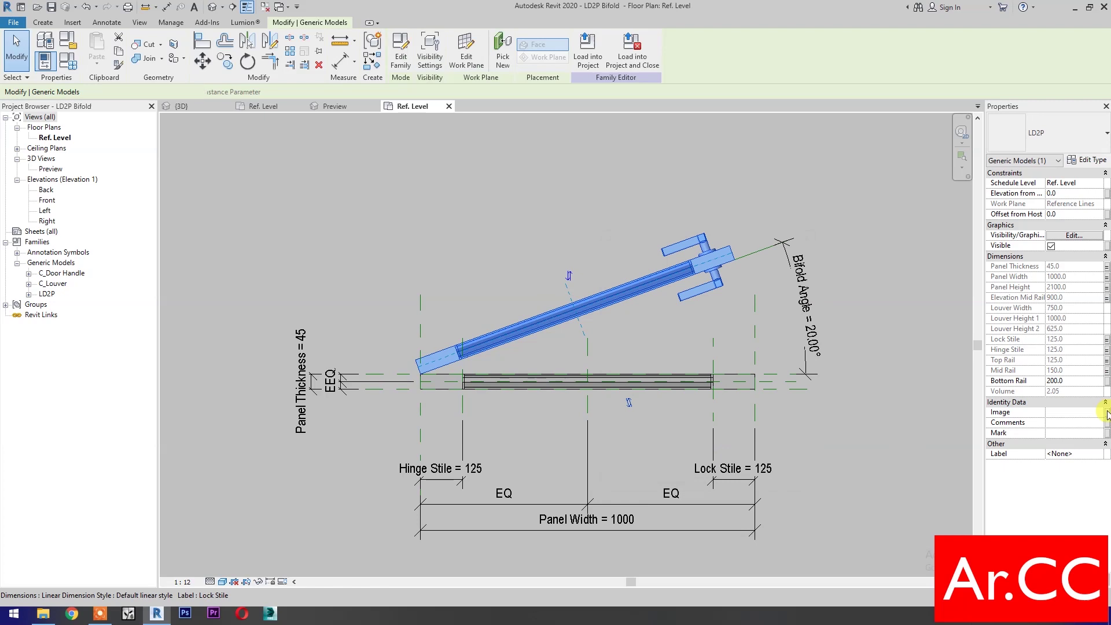
click(1105, 381)
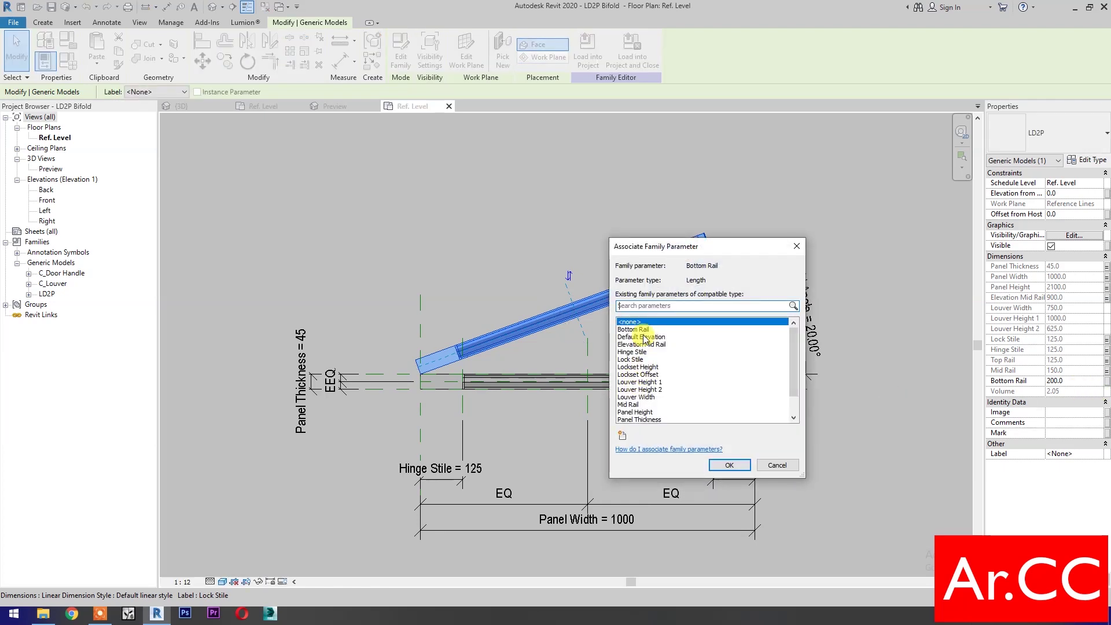
click(644, 329)
click(724, 466)
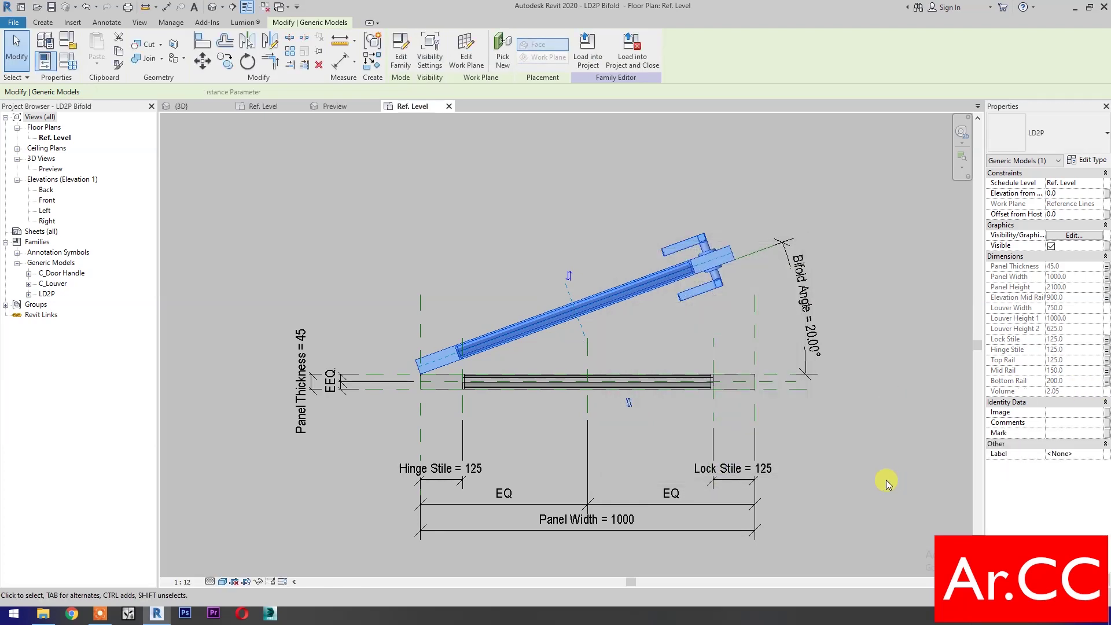
- In the LD2P panel's type properties, associate Frame Rail Finish and Frame Stile Finish with the matching family material parameters
click(1085, 165)
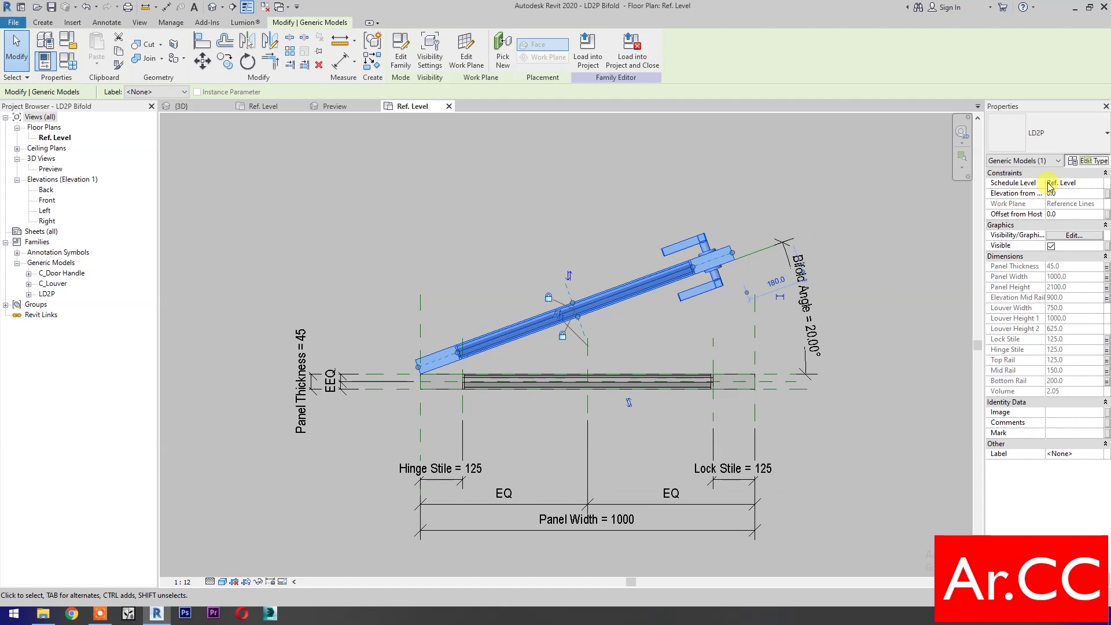
click(469, 301)
click(623, 329)
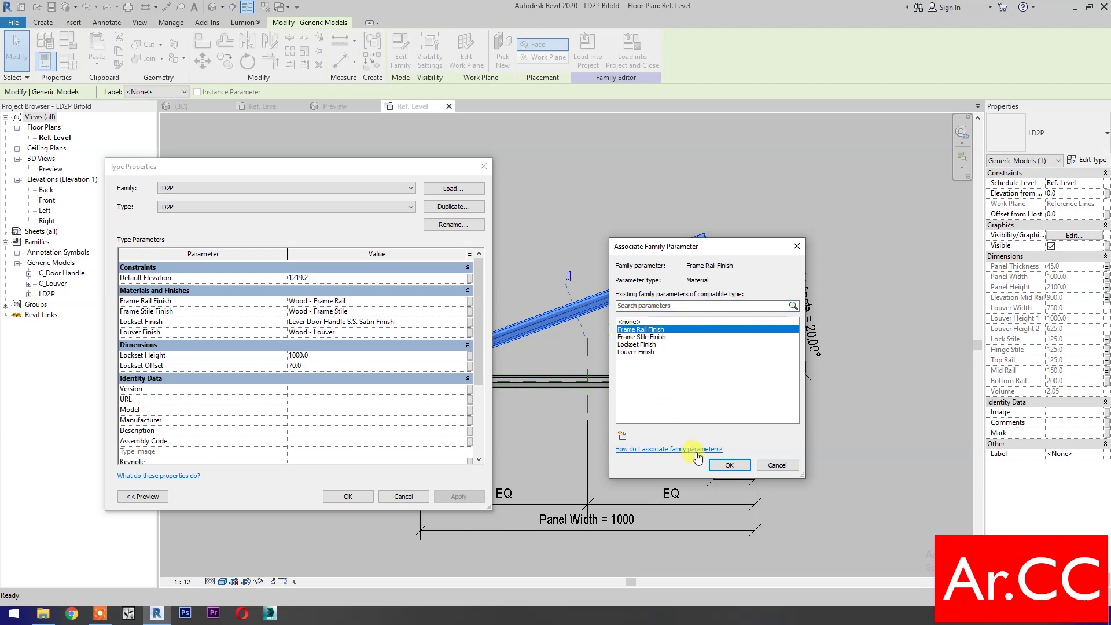
click(726, 465)
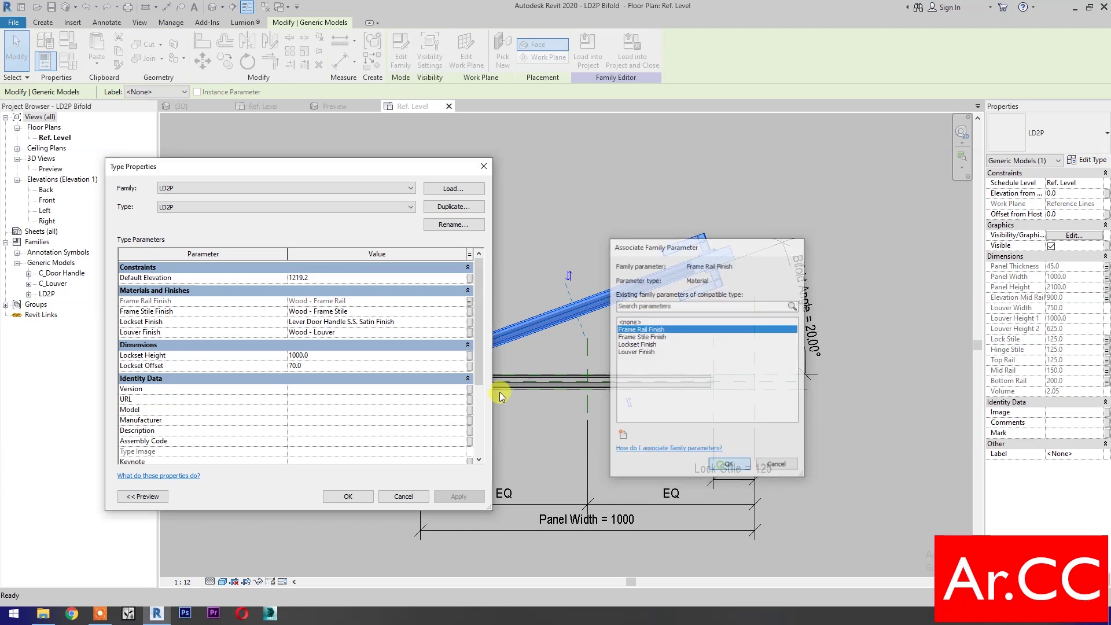
click(469, 311)
click(637, 337)
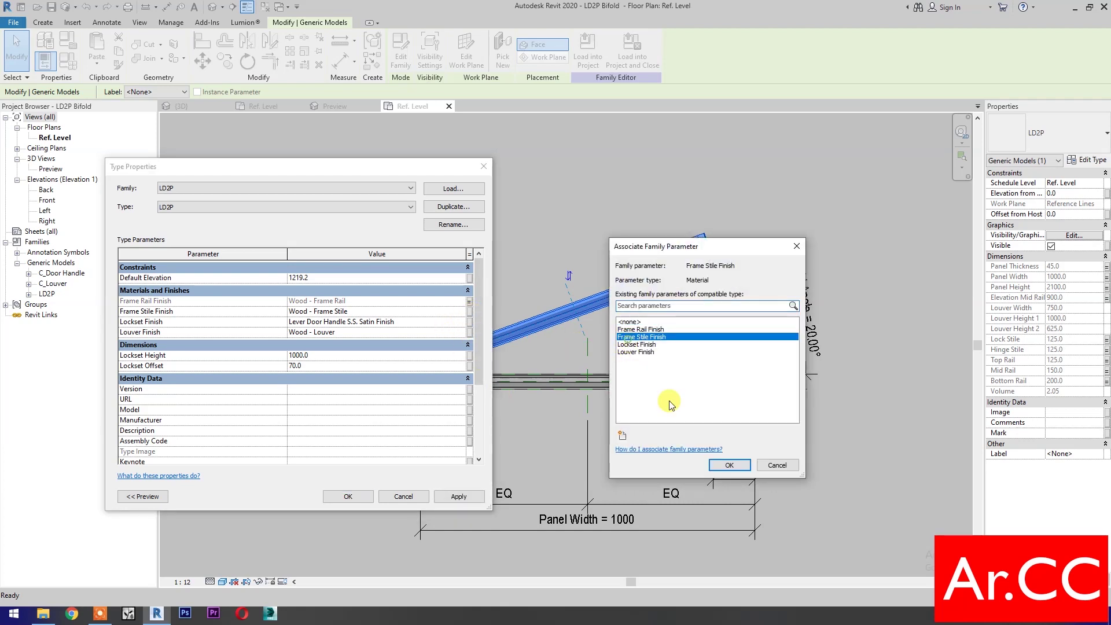
click(728, 464)
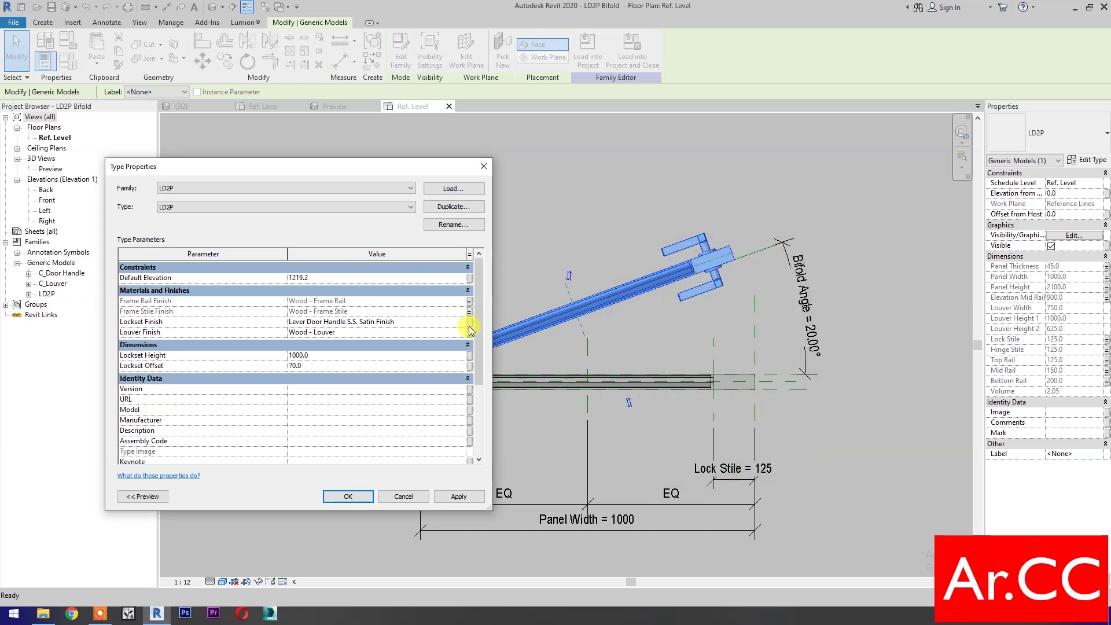
- Associate the LD2P type's Lockset Finish and Louver Finish with the family material parameters of the same names
click(470, 323)
click(648, 345)
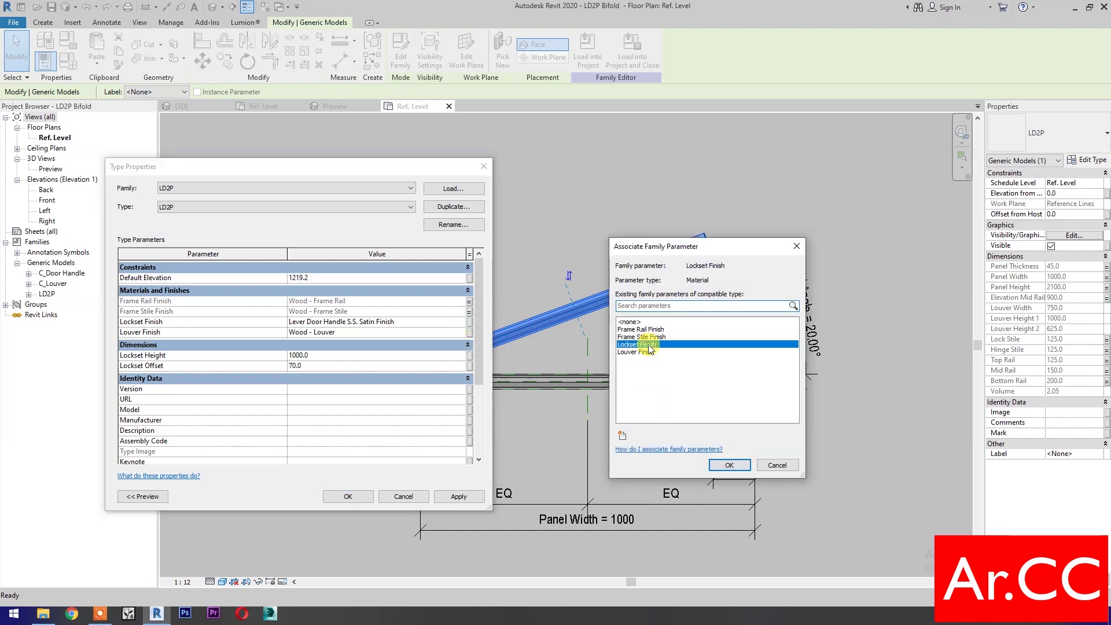
click(720, 463)
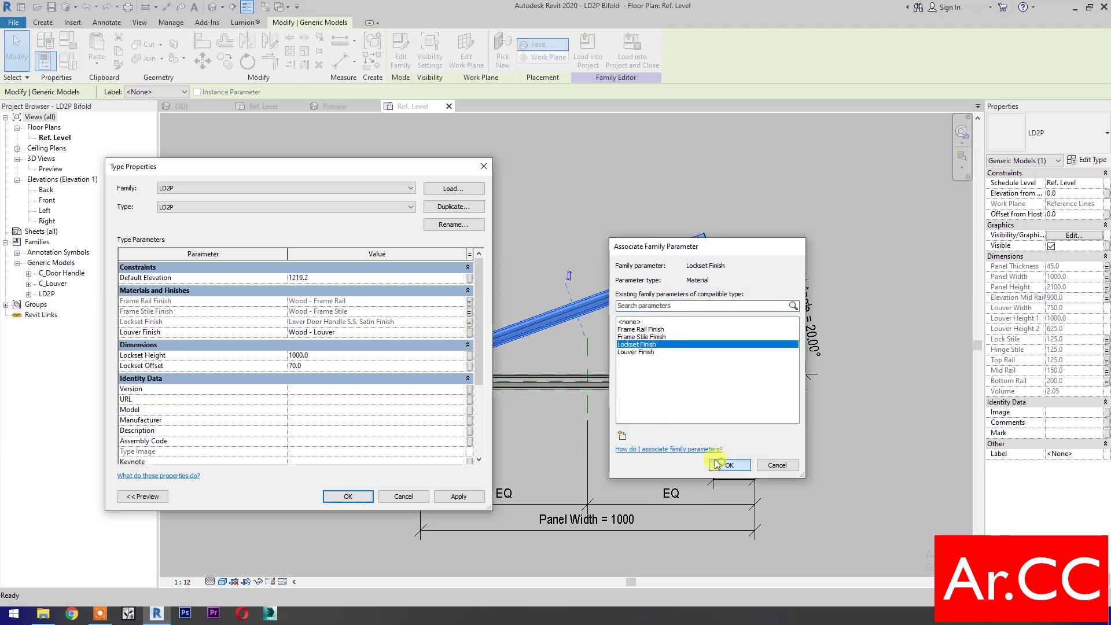
click(470, 332)
click(637, 351)
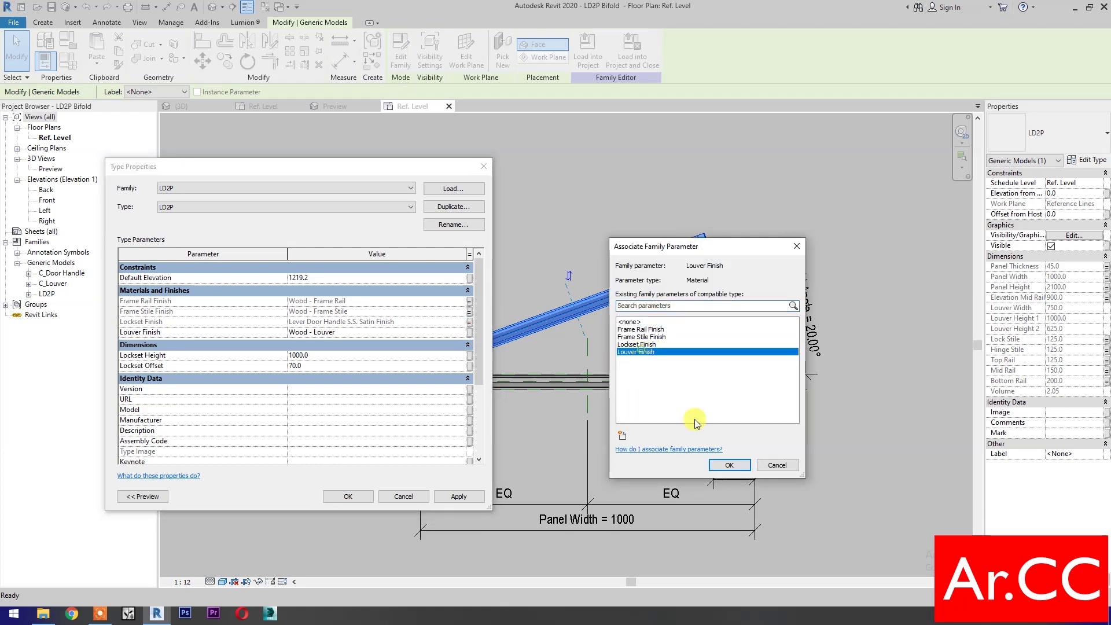
click(724, 464)
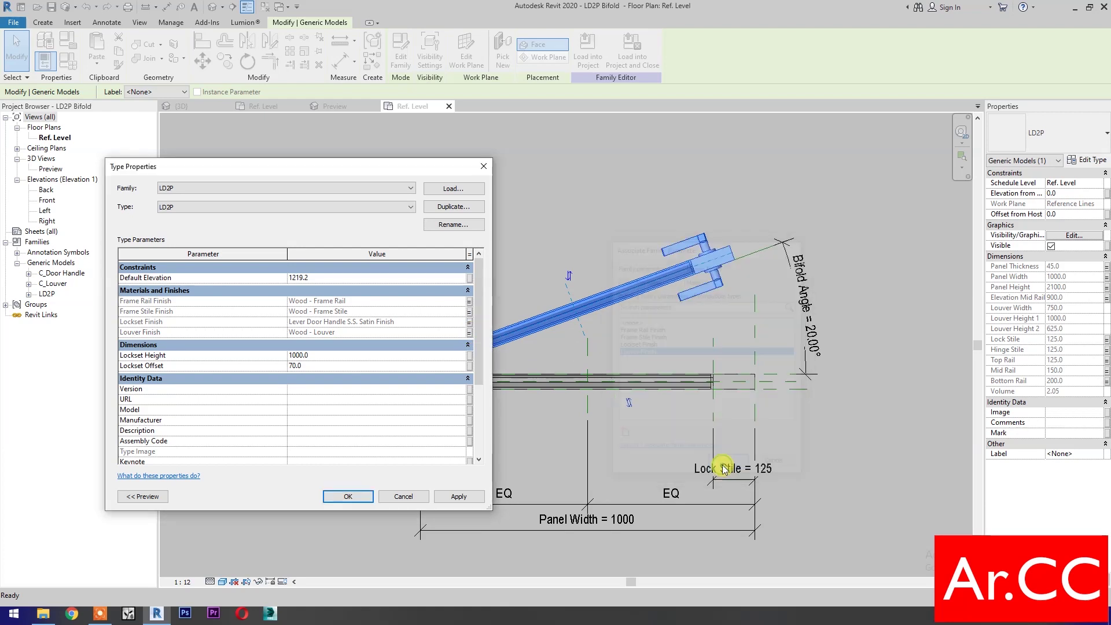
- Associate the LD2P type's Lockset Height and Lockset Offset with the matching family parameters and accept the type properties
click(470, 357)
click(654, 367)
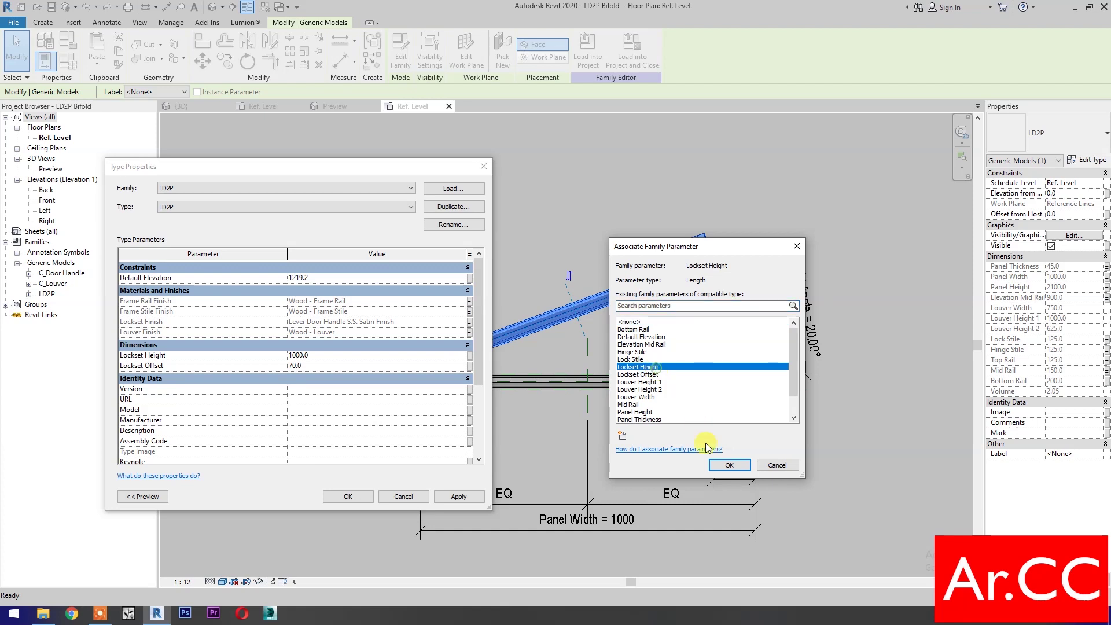
click(728, 465)
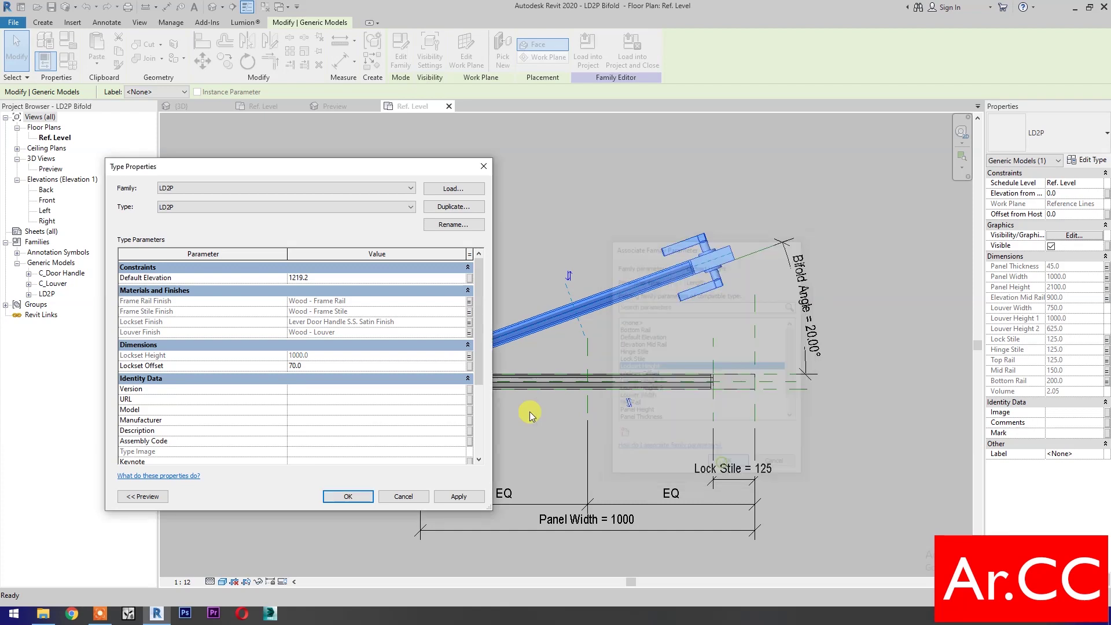
click(469, 366)
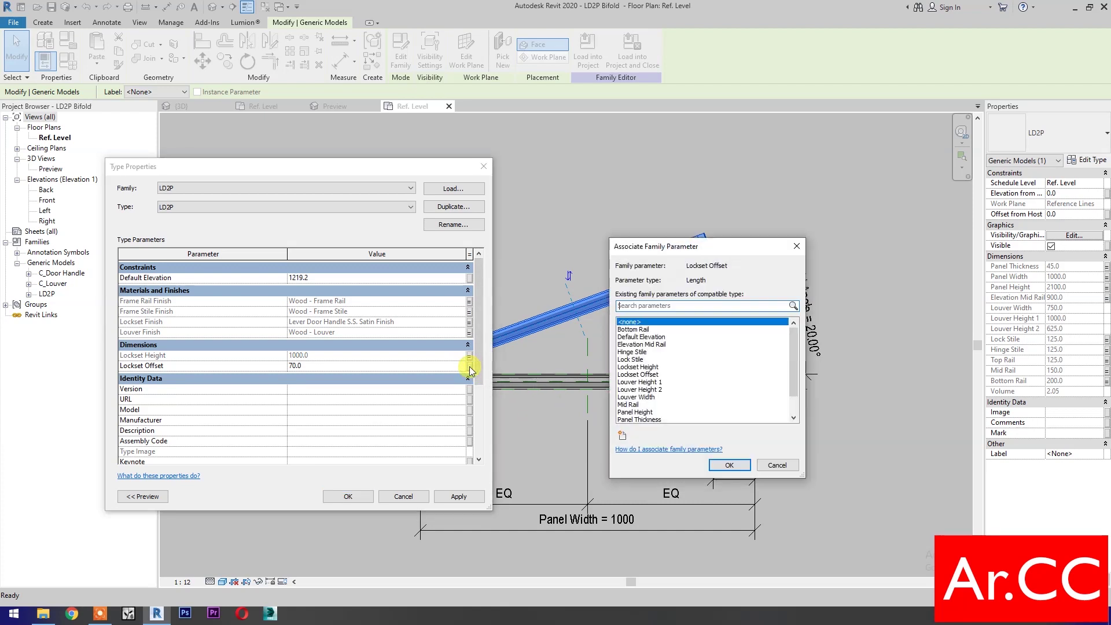
click(630, 374)
click(729, 465)
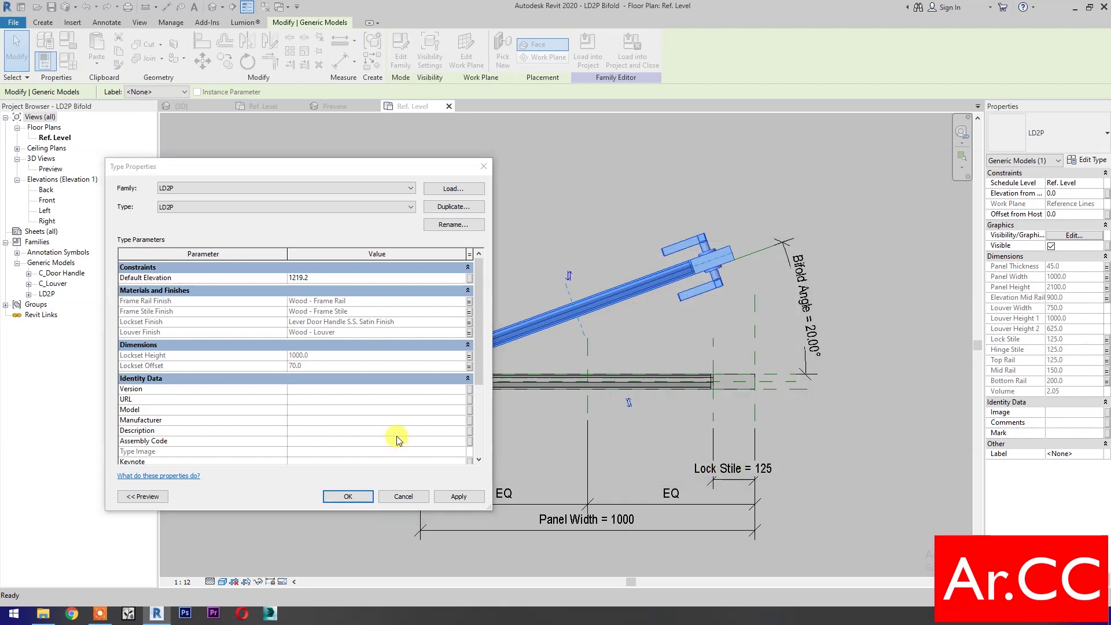
scroll(397, 440, down, 3)
click(347, 496)
click(512, 434)
- Flex the family's Bifold Angle parameter by applying 45° and 90°
middle_drag(593, 443, 636, 437)
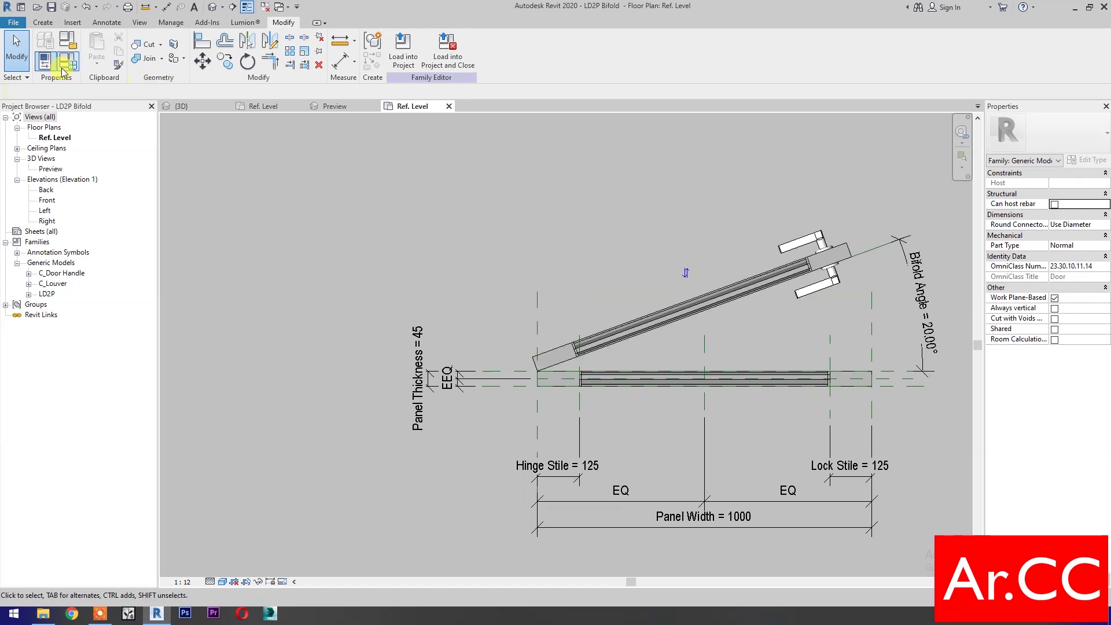
click(63, 70)
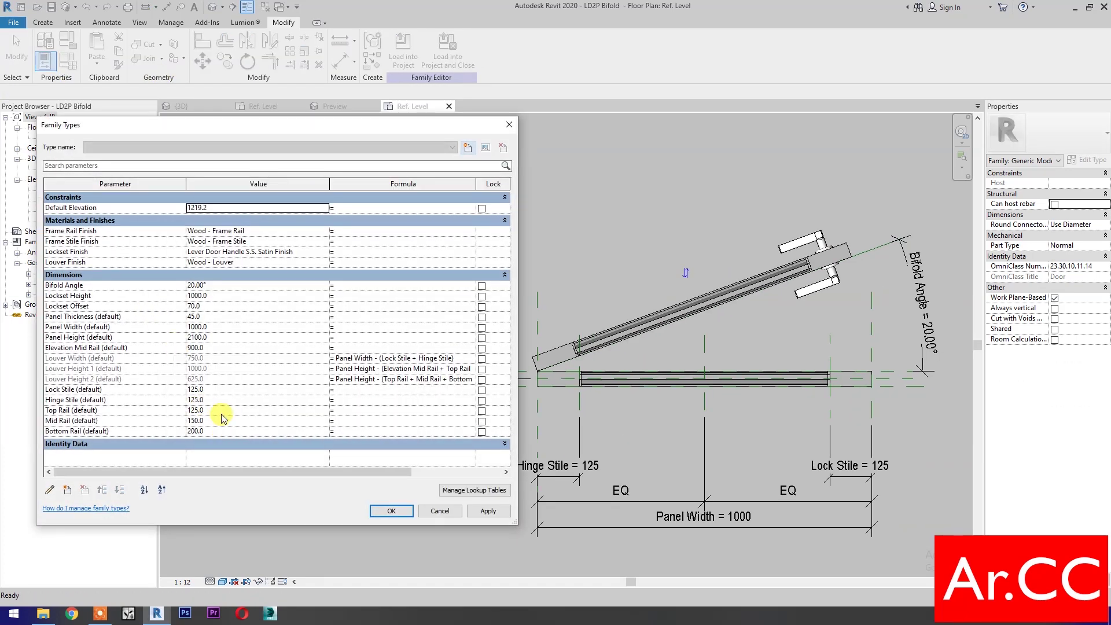
click(220, 286)
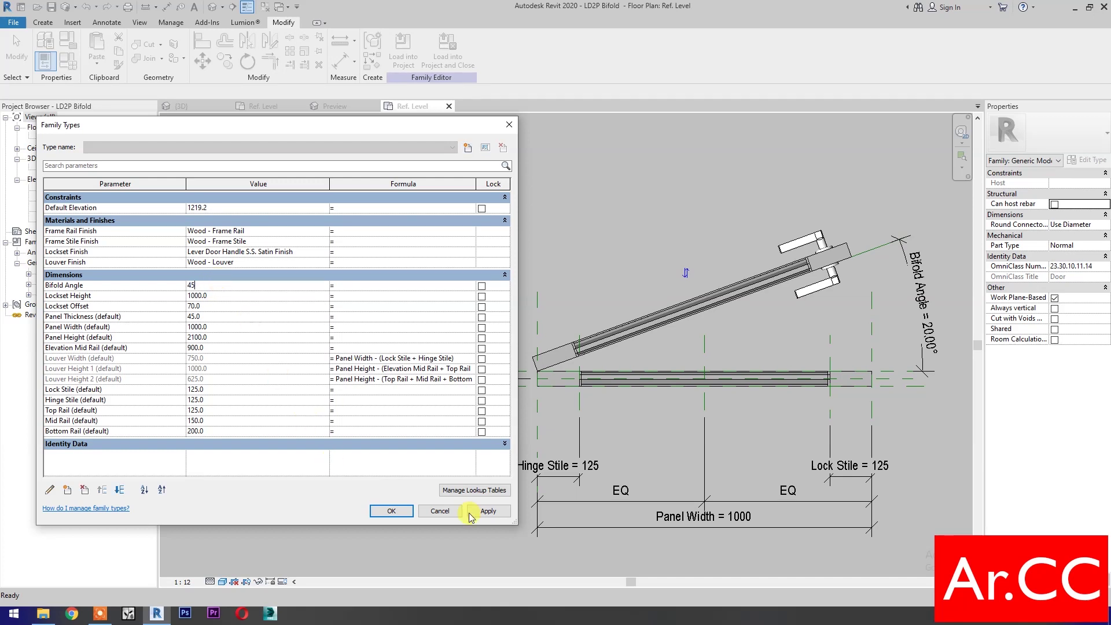
click(489, 511)
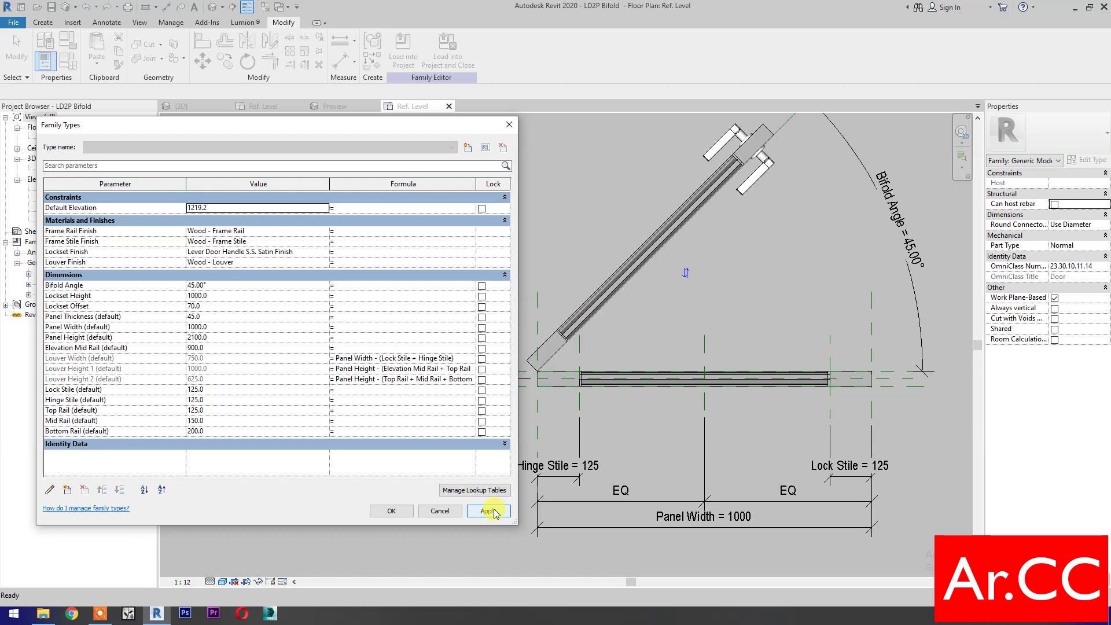
click(248, 287)
text(90)
click(488, 511)
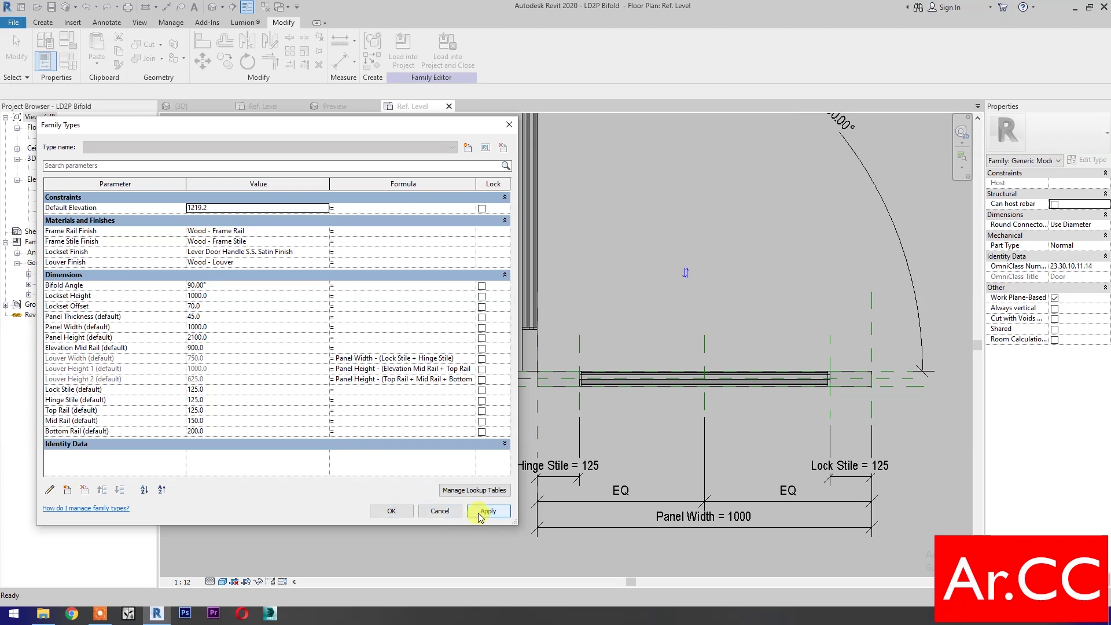
- Set the Bifold Angle family parameter to 30° and apply it
click(226, 286)
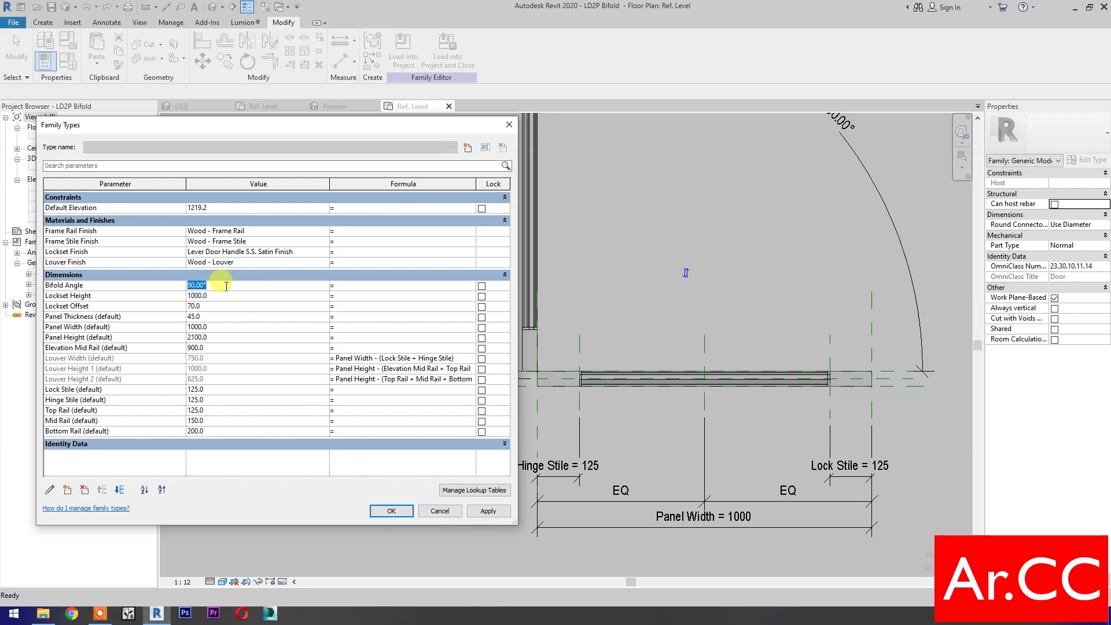
text(30)
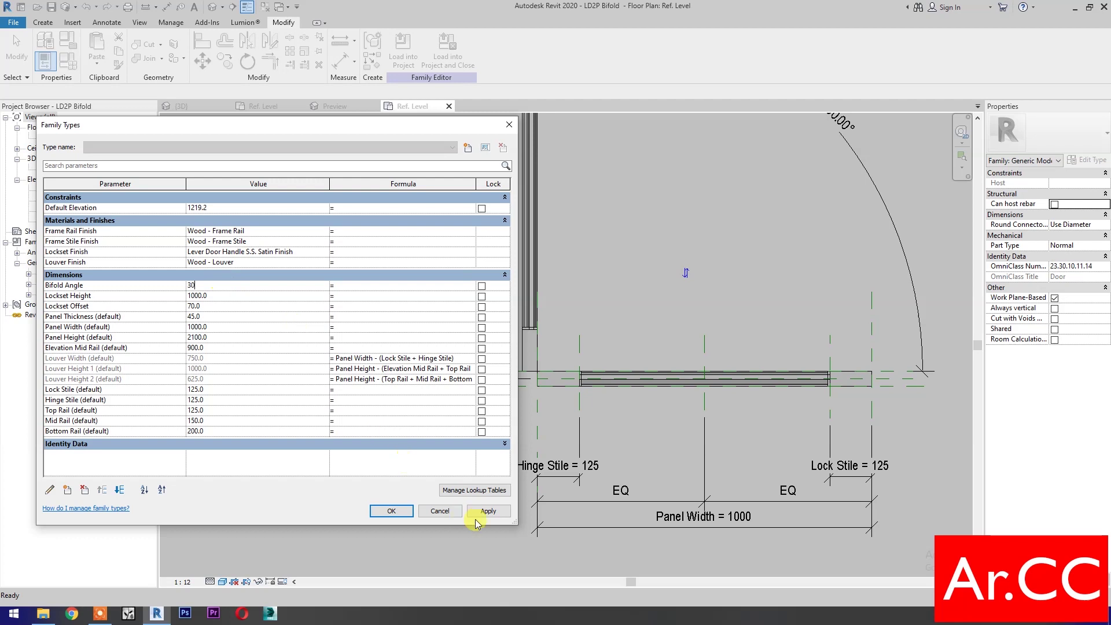
click(488, 511)
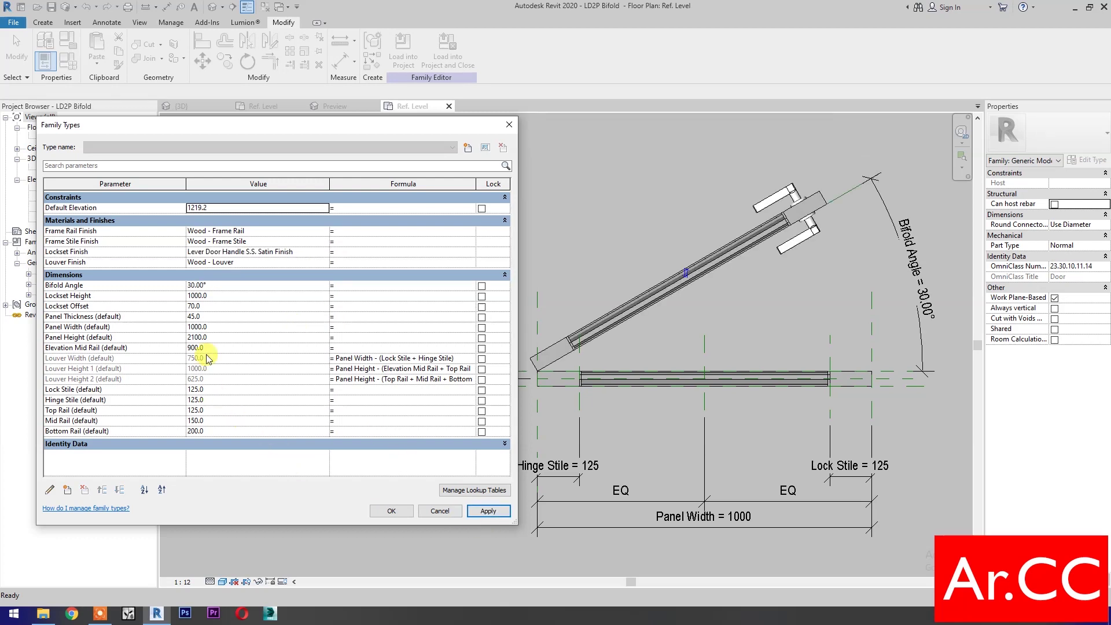
- Set the Panel Width family parameter to 1400 and accept the family types
click(225, 328)
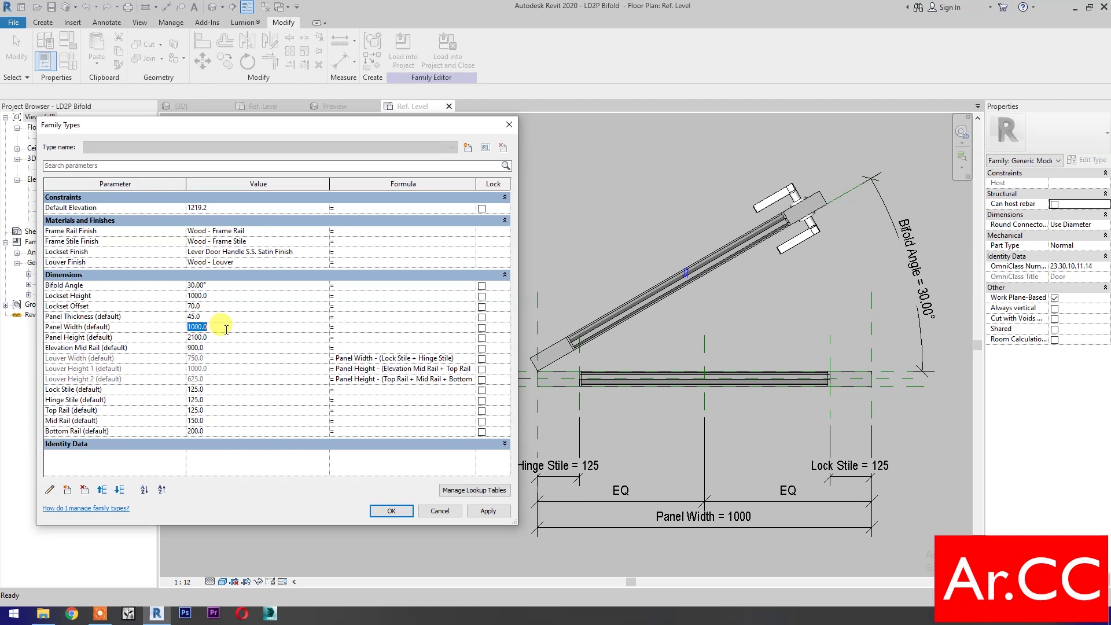
click(489, 512)
click(394, 512)
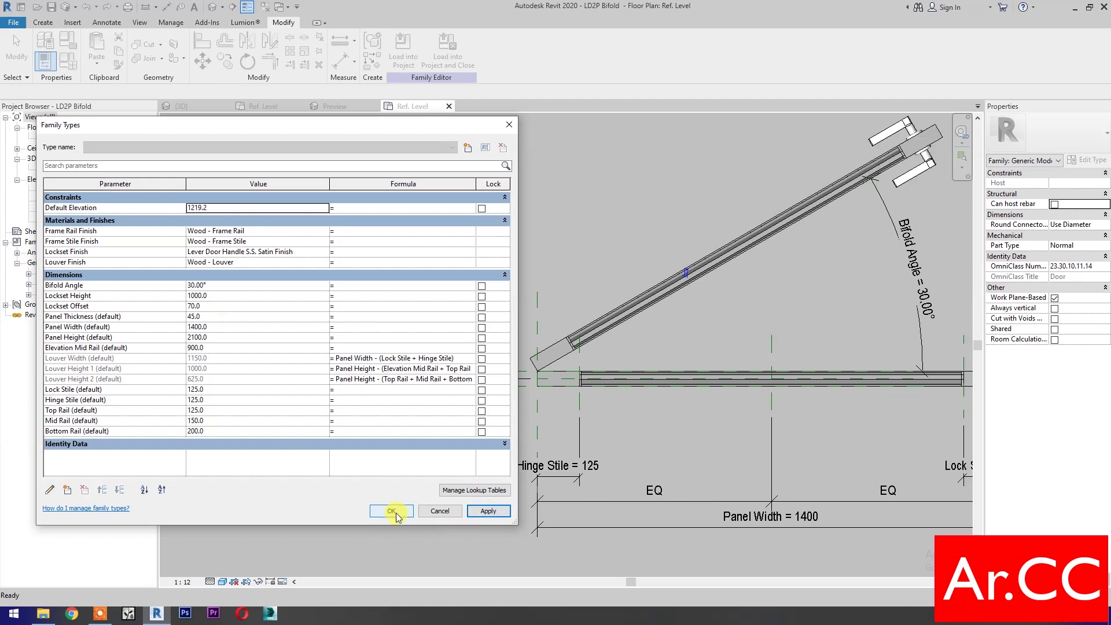
scroll(408, 487, down, 3)
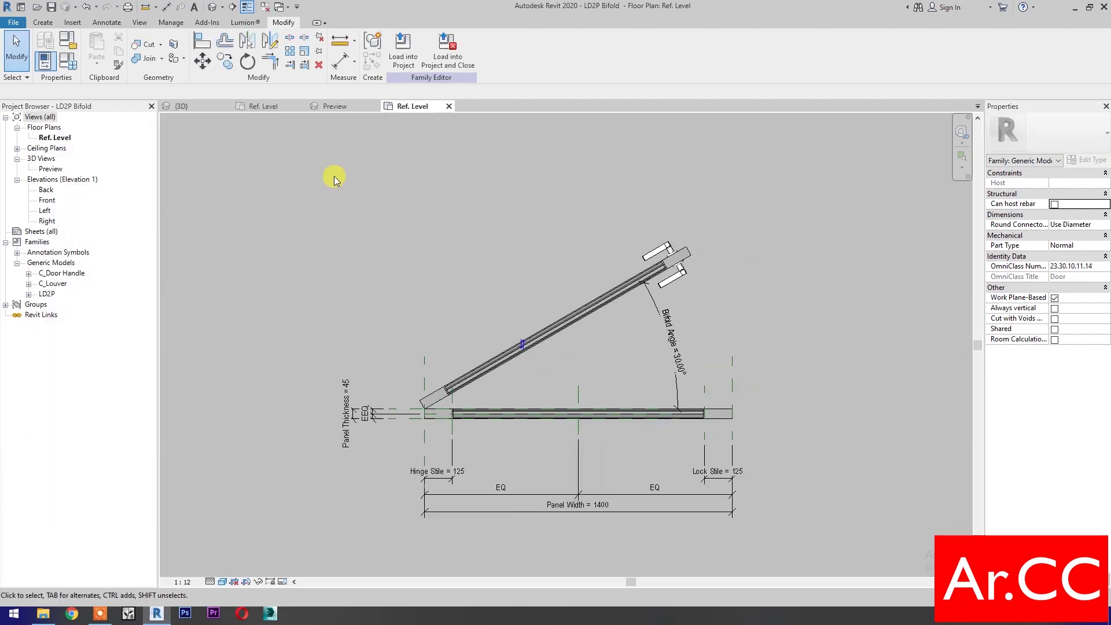
- View the bifold panels in the 3D Preview, and load the LD2P Bifold family into the Louver Door LD2P Bifold family, closing it
click(347, 108)
middle_drag(405, 514, 397, 490)
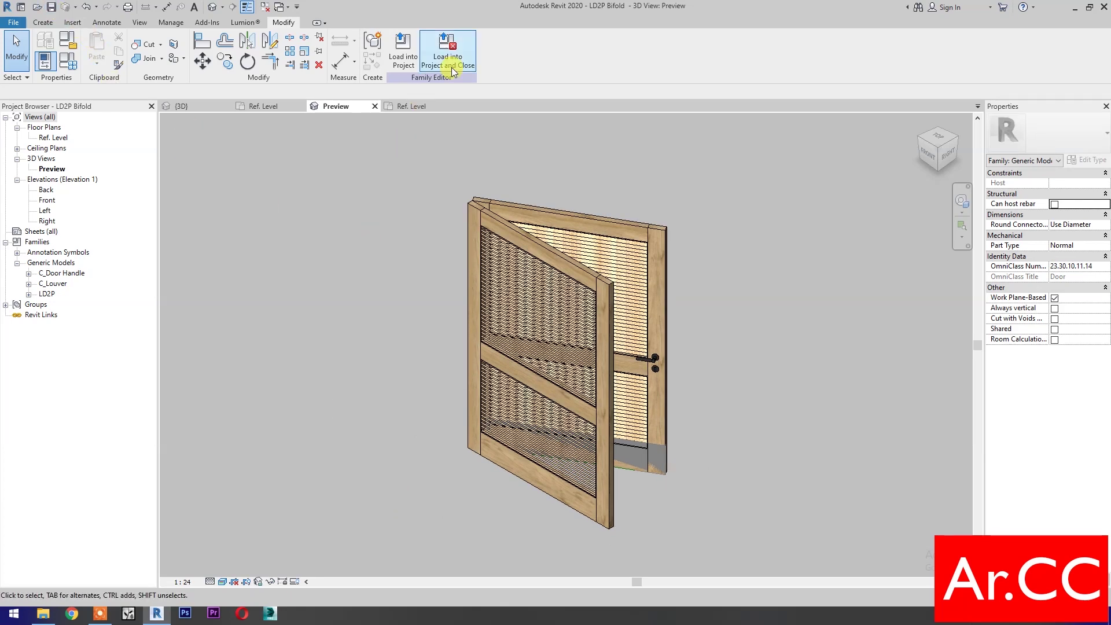
click(435, 47)
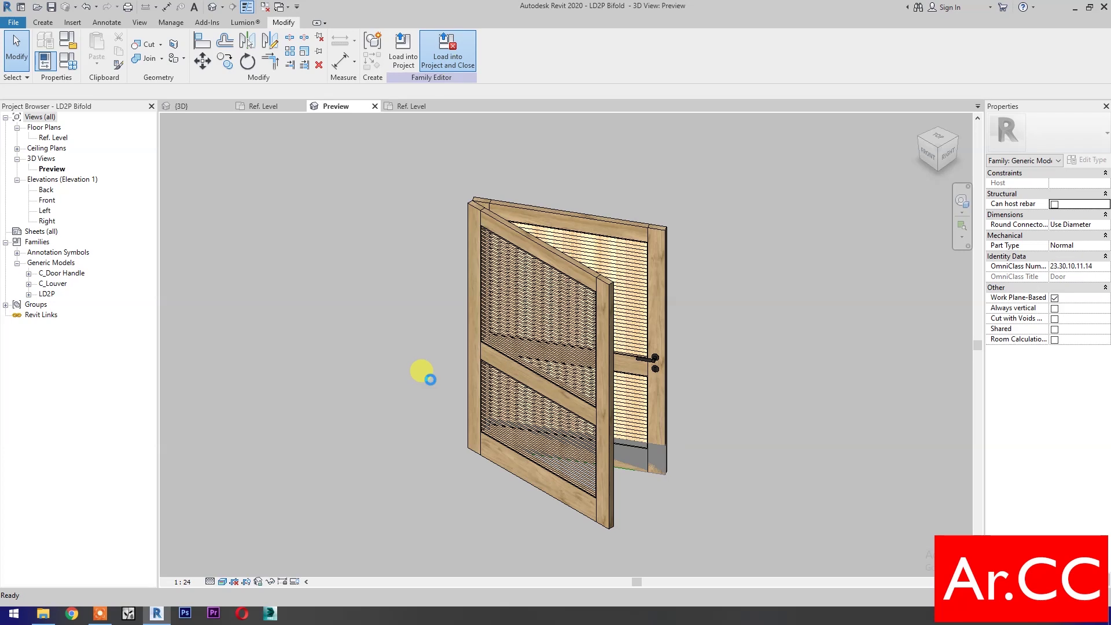
middle_drag(583, 504, 594, 533)
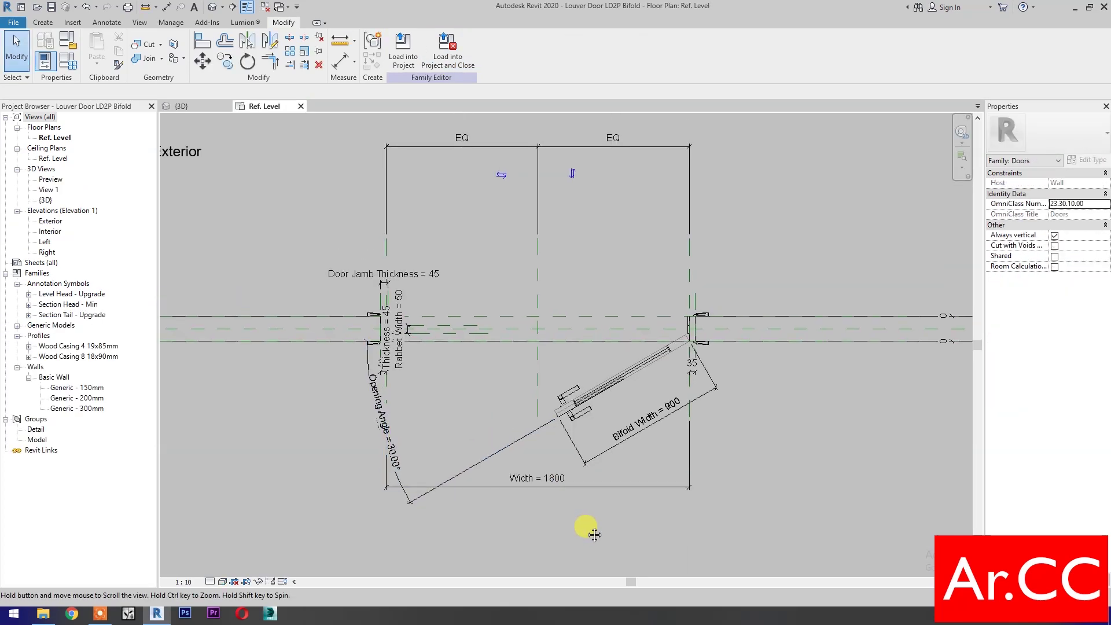
- Swap the LD2P door panel for the LD2P Bifold type, removing the constraints that are not satisfied
click(570, 401)
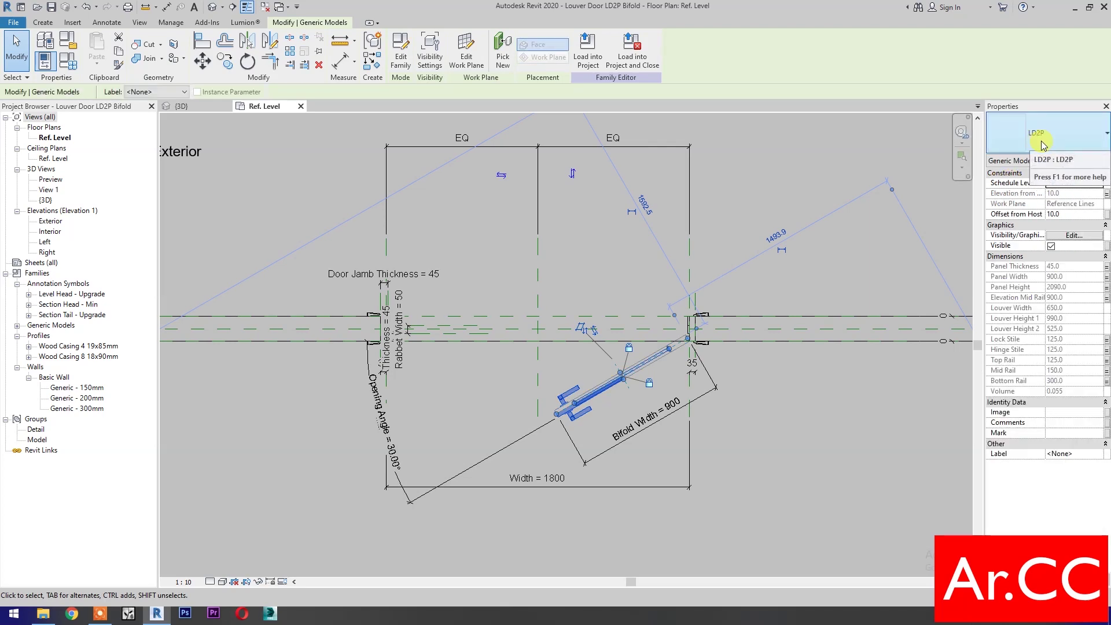
click(1039, 142)
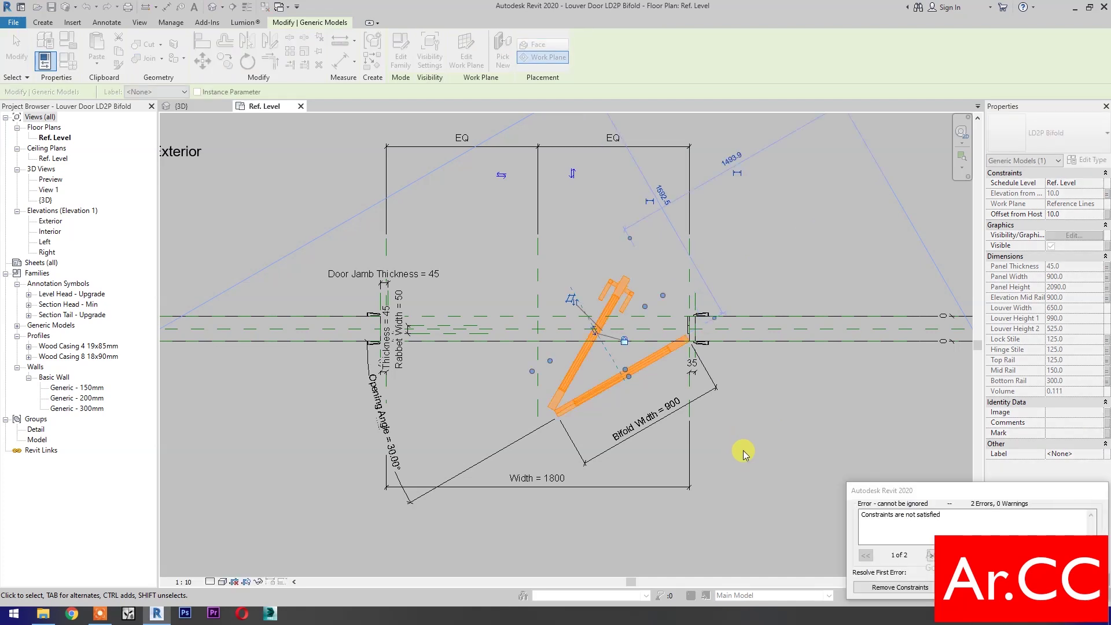
click(858, 588)
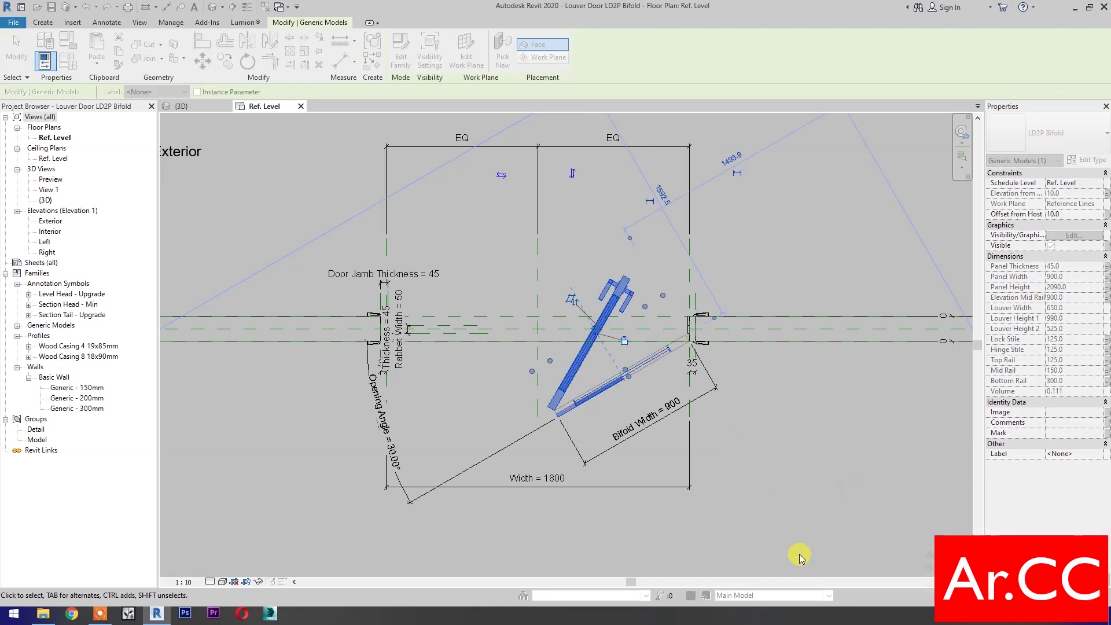
click(792, 544)
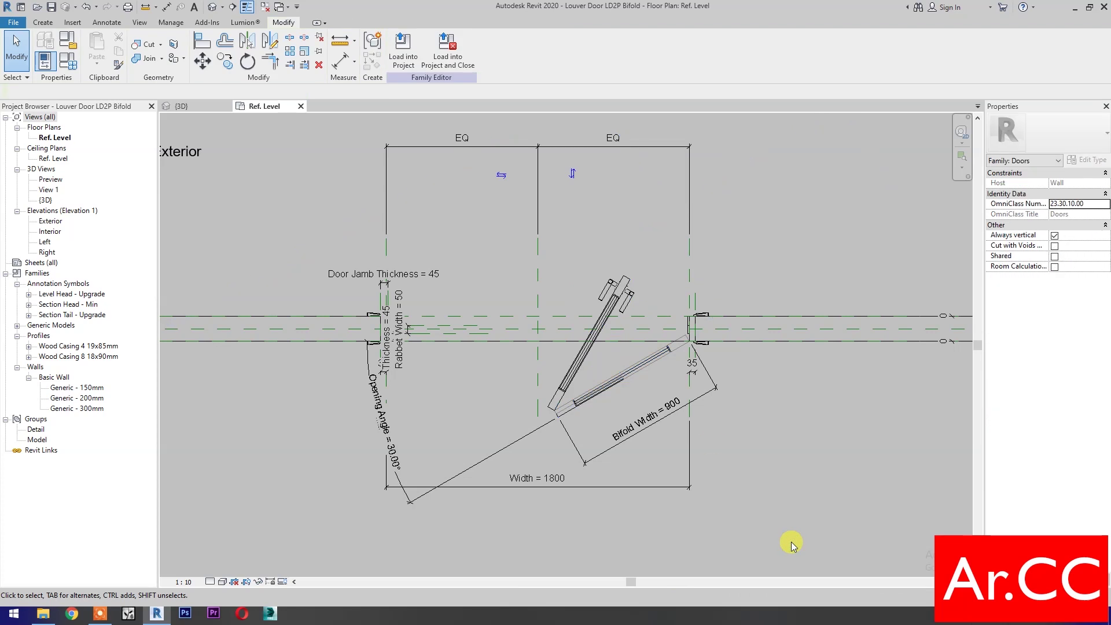
- In the LD2P Bifold panel's type properties, associate Frame Rail Finish and Frame Stile Finish with the door family parameters of the same names
click(633, 288)
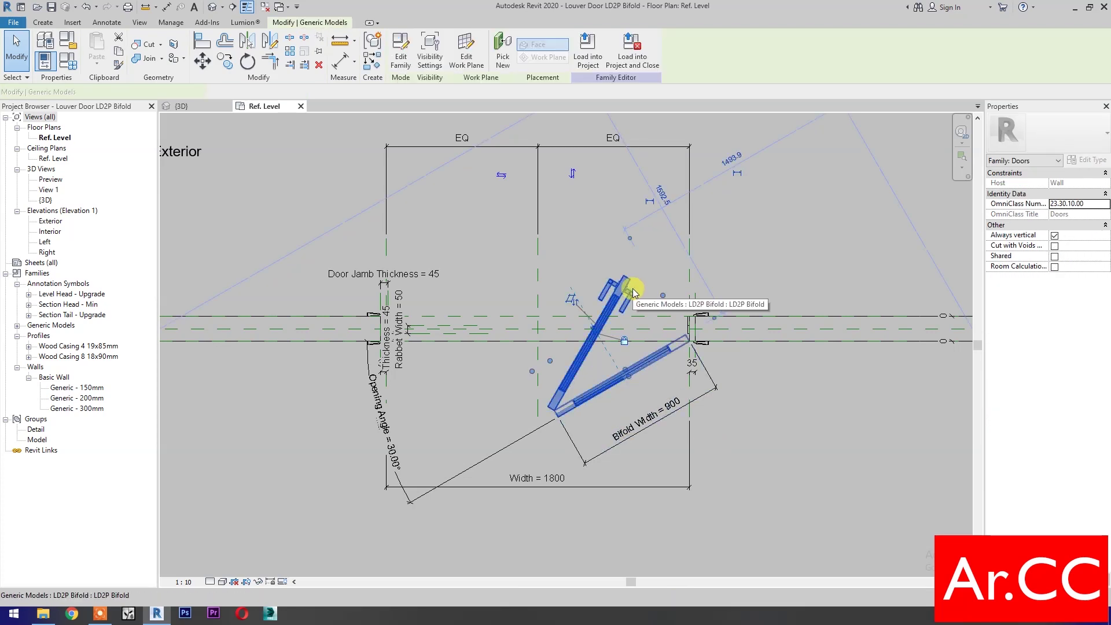
click(1087, 160)
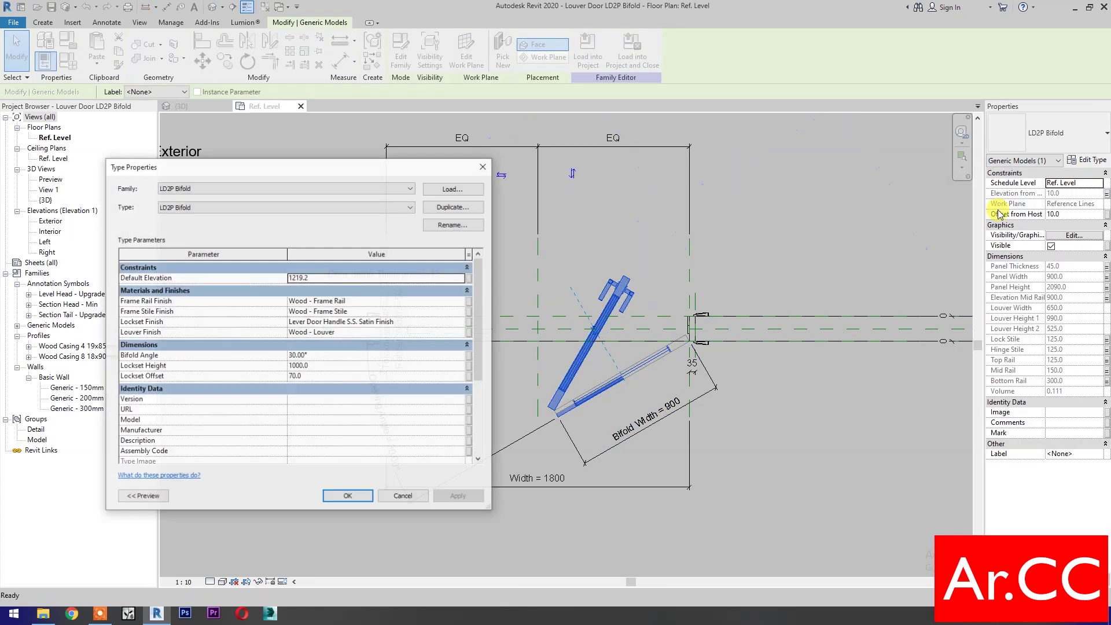
click(469, 301)
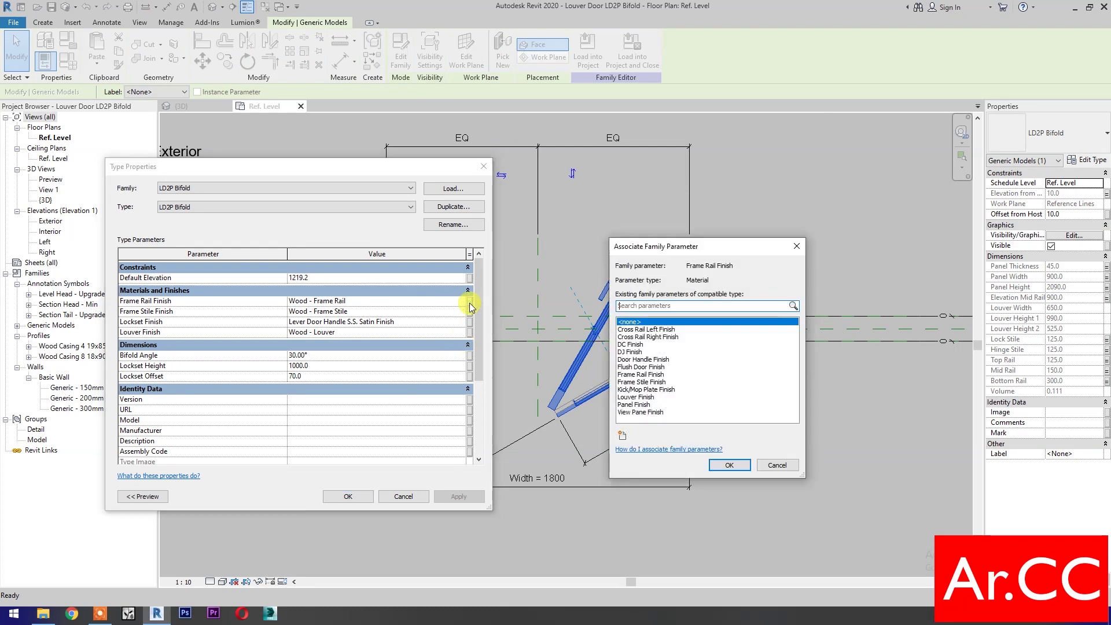
click(636, 375)
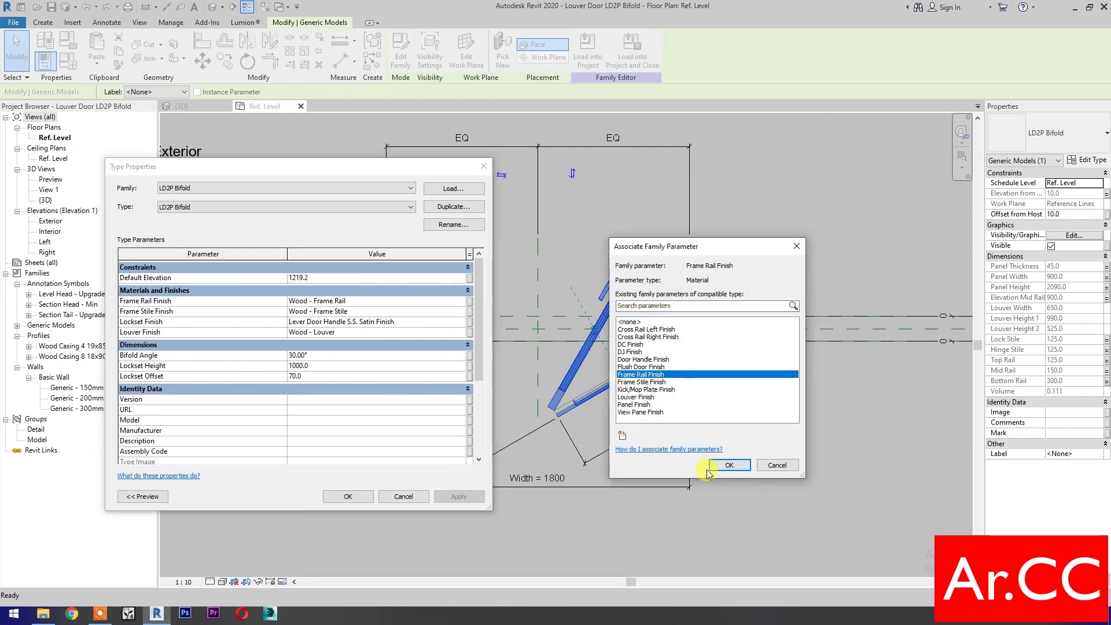
click(729, 466)
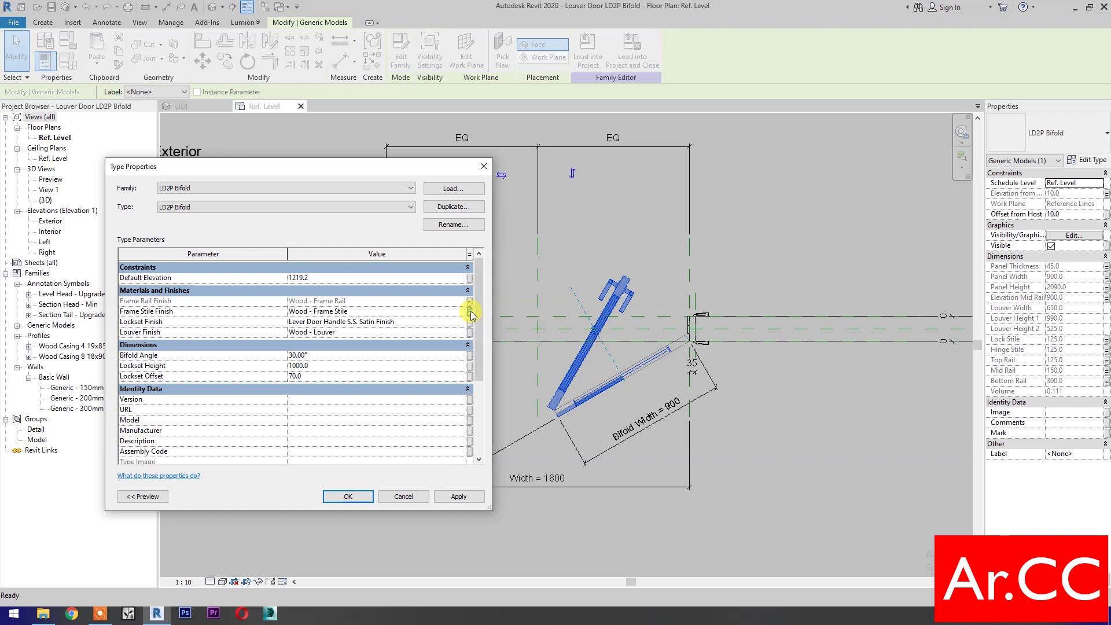
click(469, 312)
click(641, 382)
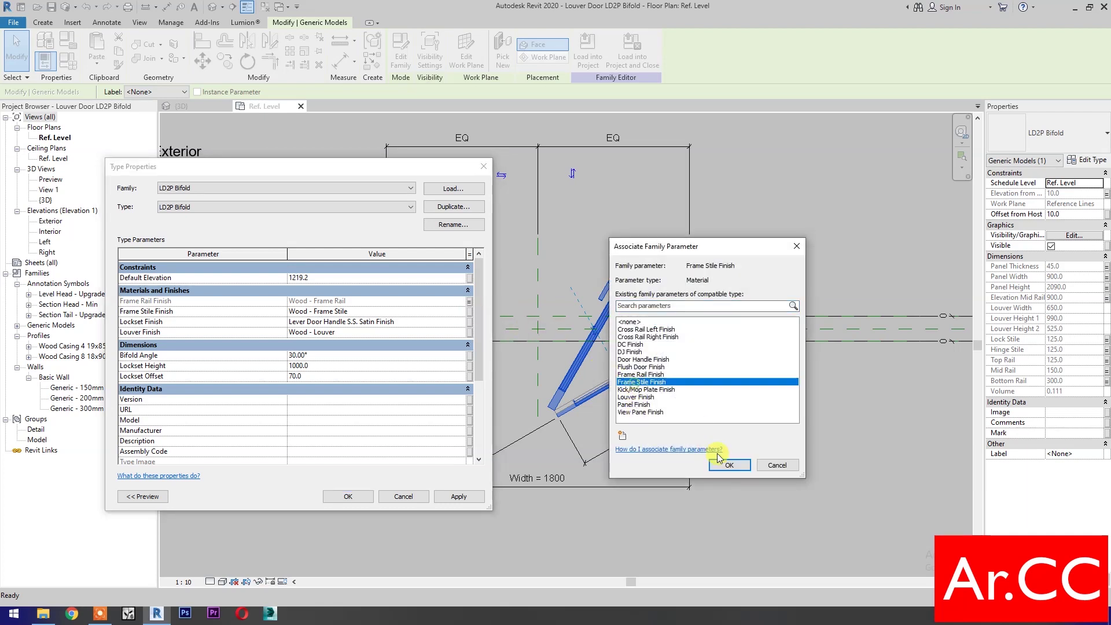
click(729, 465)
- Associate the panel's Lockset Finish with Door Handle Finish and its Louver Finish with the family's Louver Finish parameter
click(470, 322)
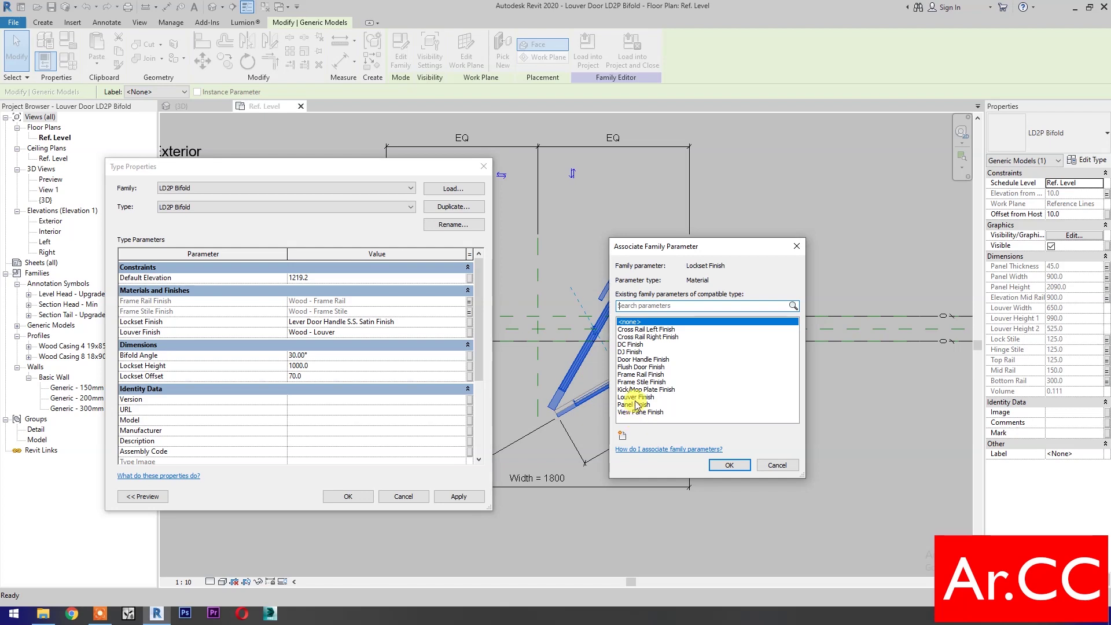
click(728, 465)
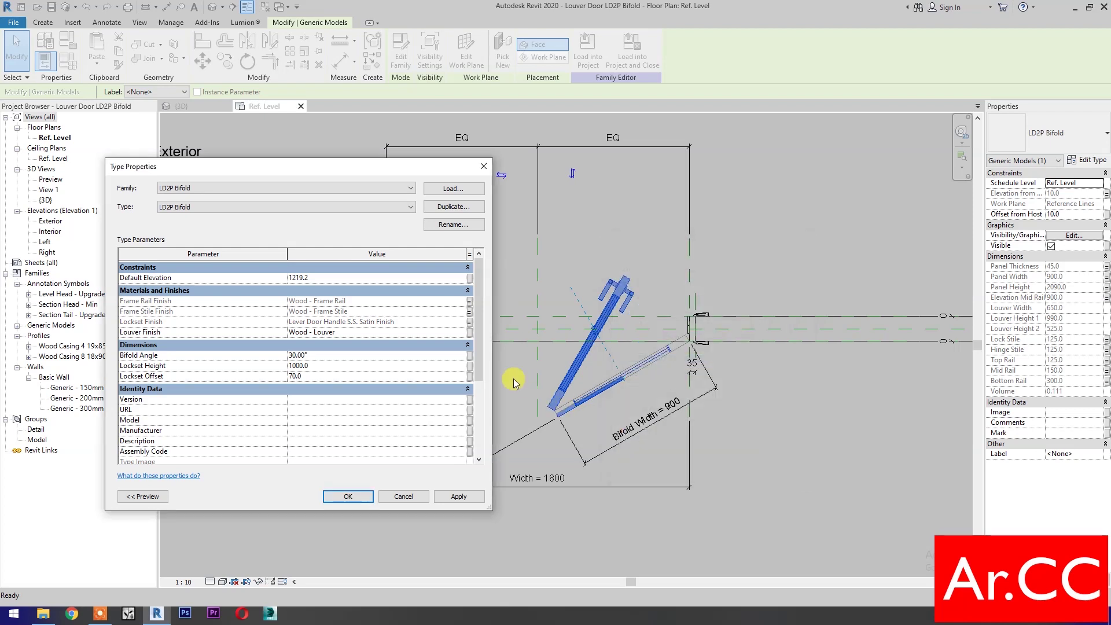
click(470, 332)
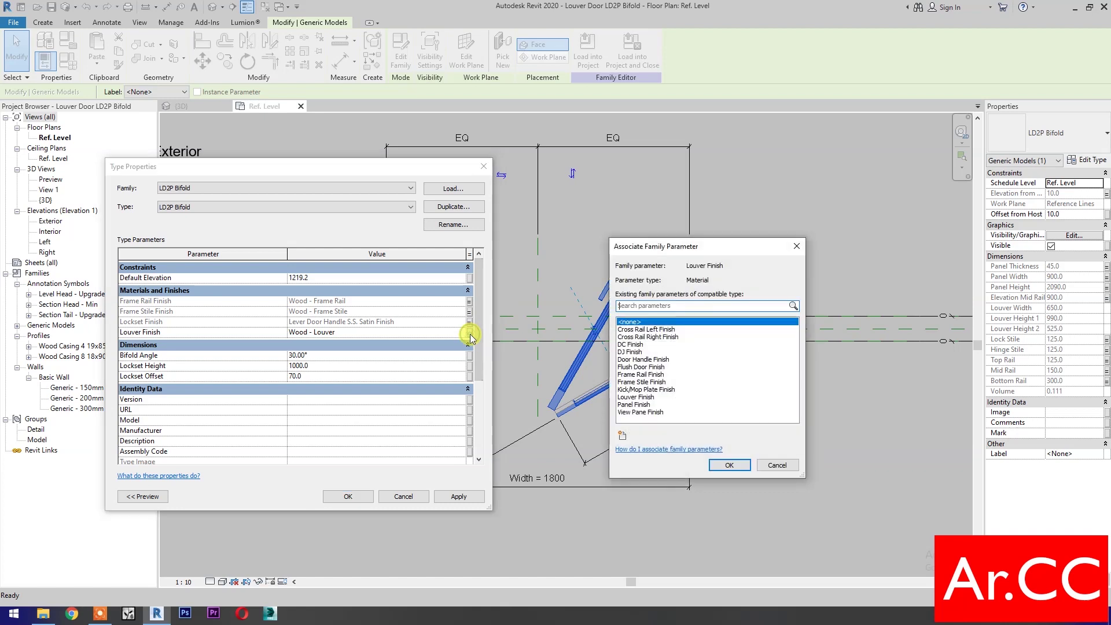
click(646, 397)
click(729, 465)
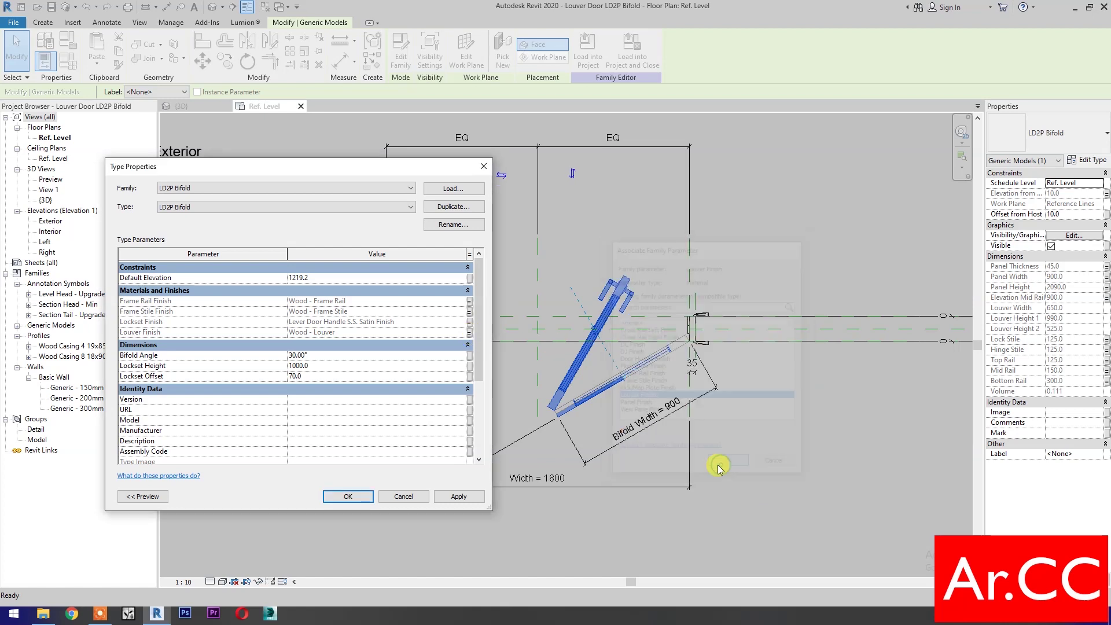
- Associate the panel's Lockset Height and Lockset Offset dimensions with the matching door family parameters
click(469, 365)
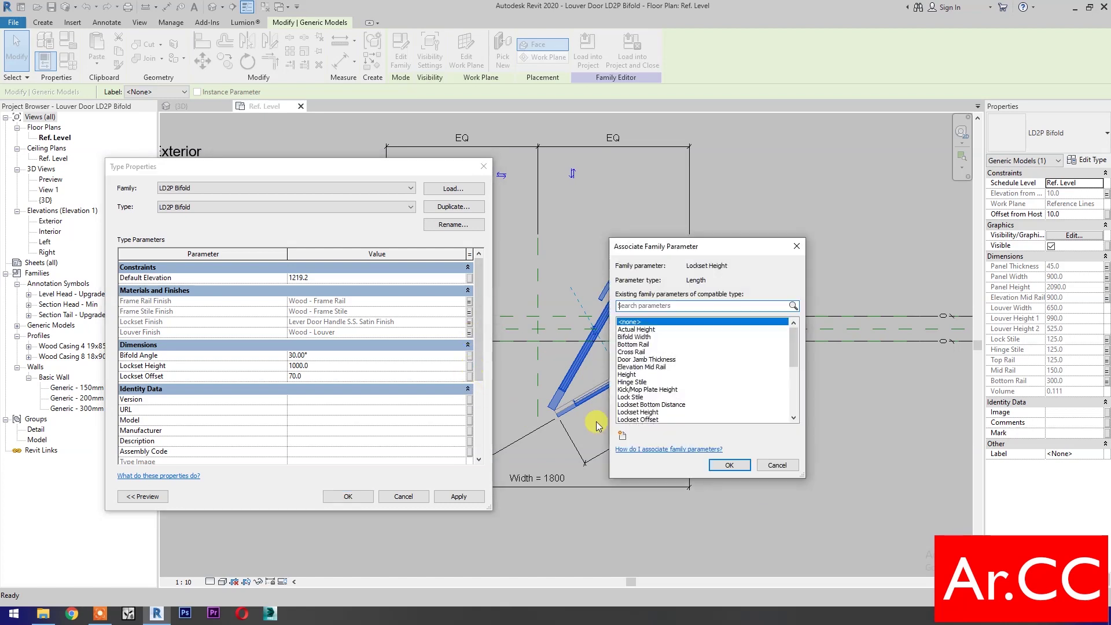
click(638, 412)
click(729, 465)
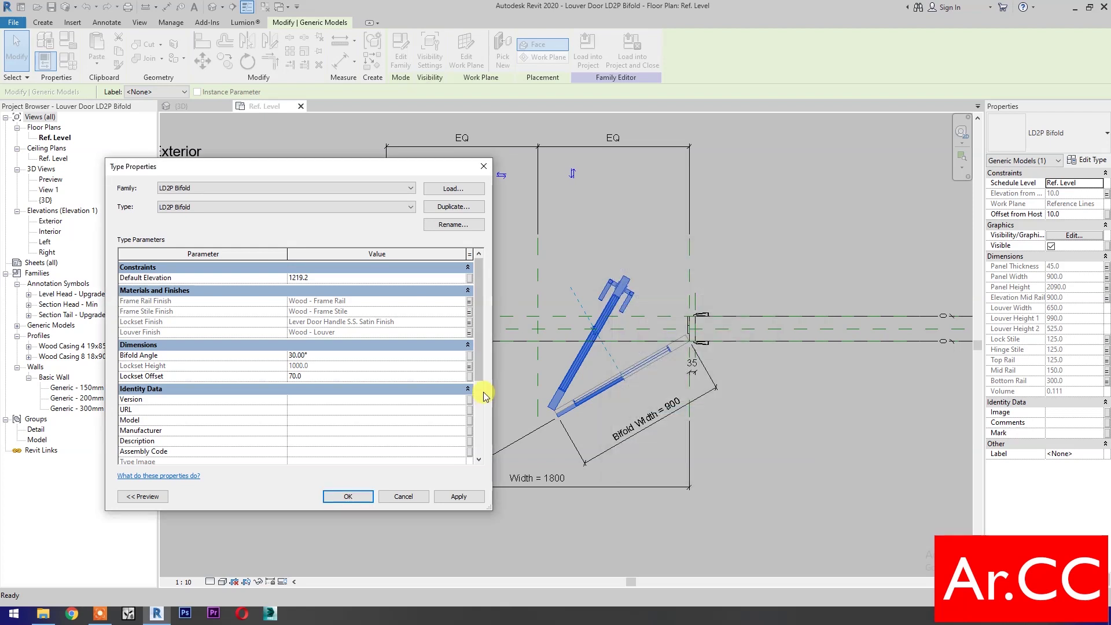
click(469, 377)
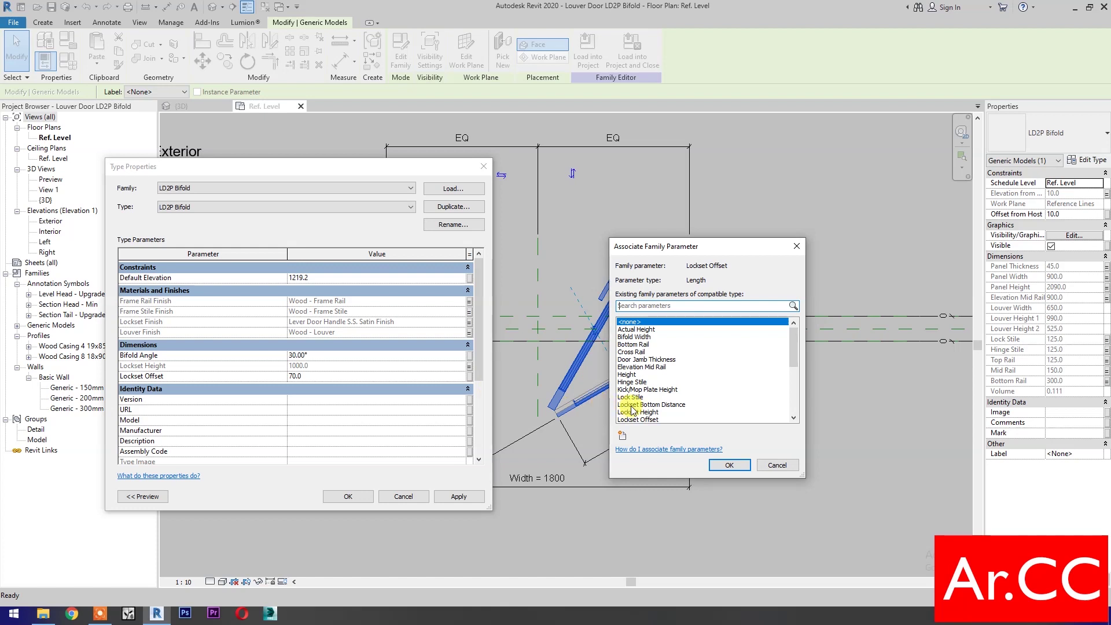
click(648, 419)
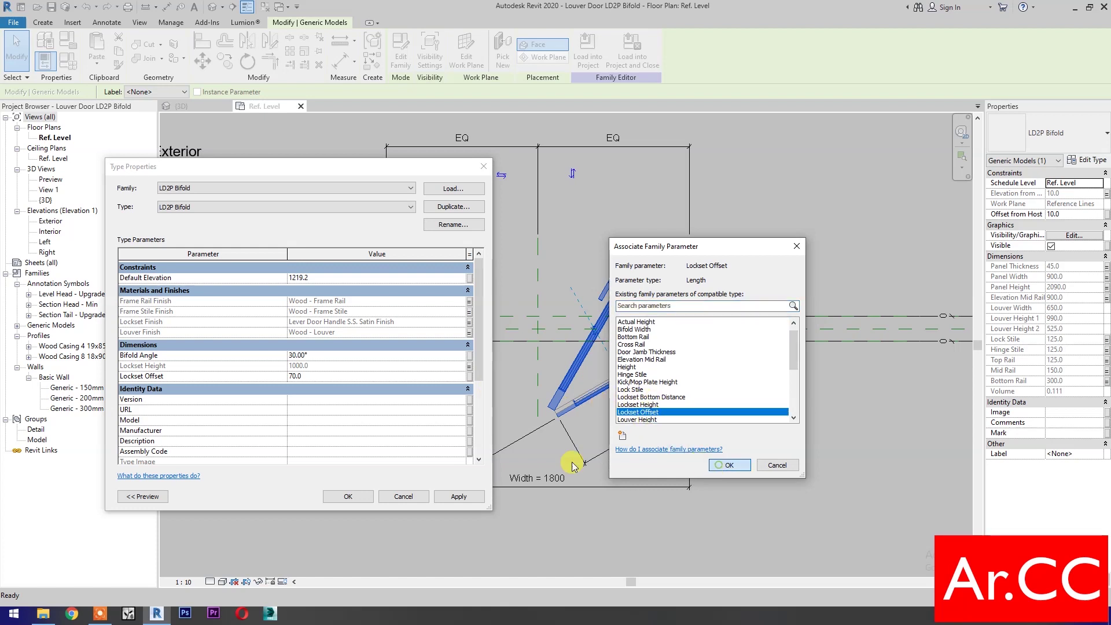
click(726, 465)
scroll(453, 436, down, 2)
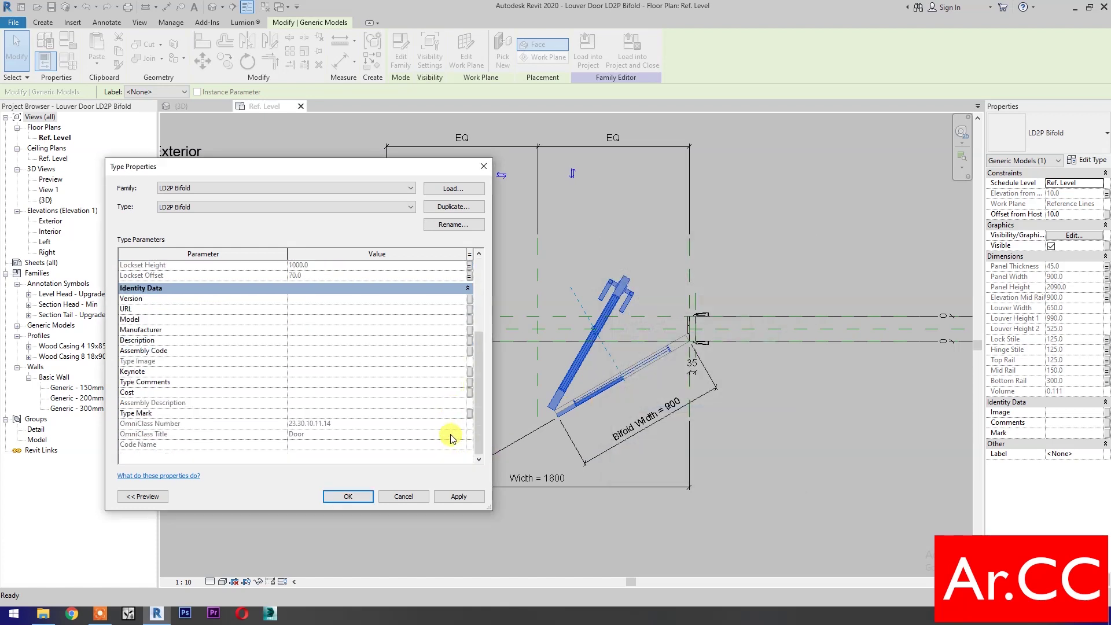
scroll(454, 436, up, 2)
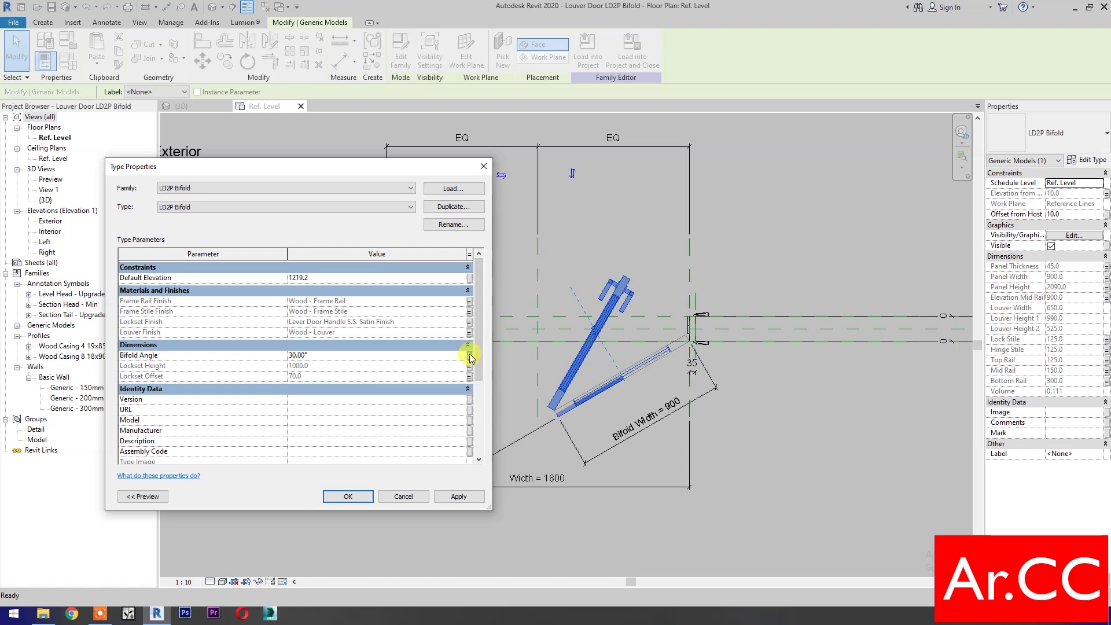
- Create an instance family parameter named Bifold Angle, associate the panel's Bifold Angle with it, and accept the type properties
click(470, 356)
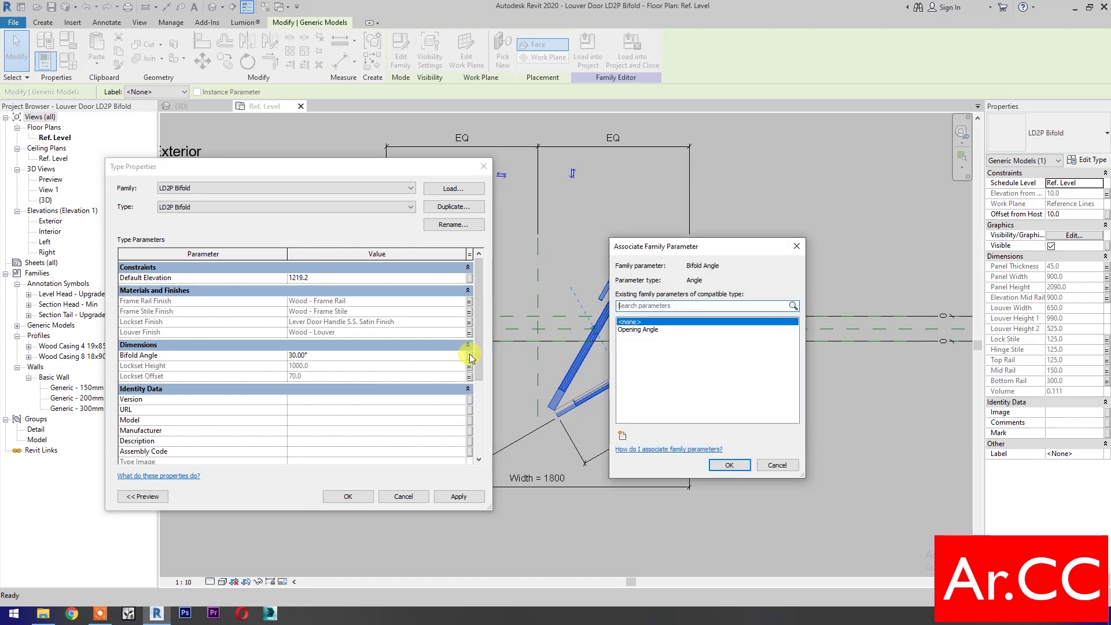
click(621, 435)
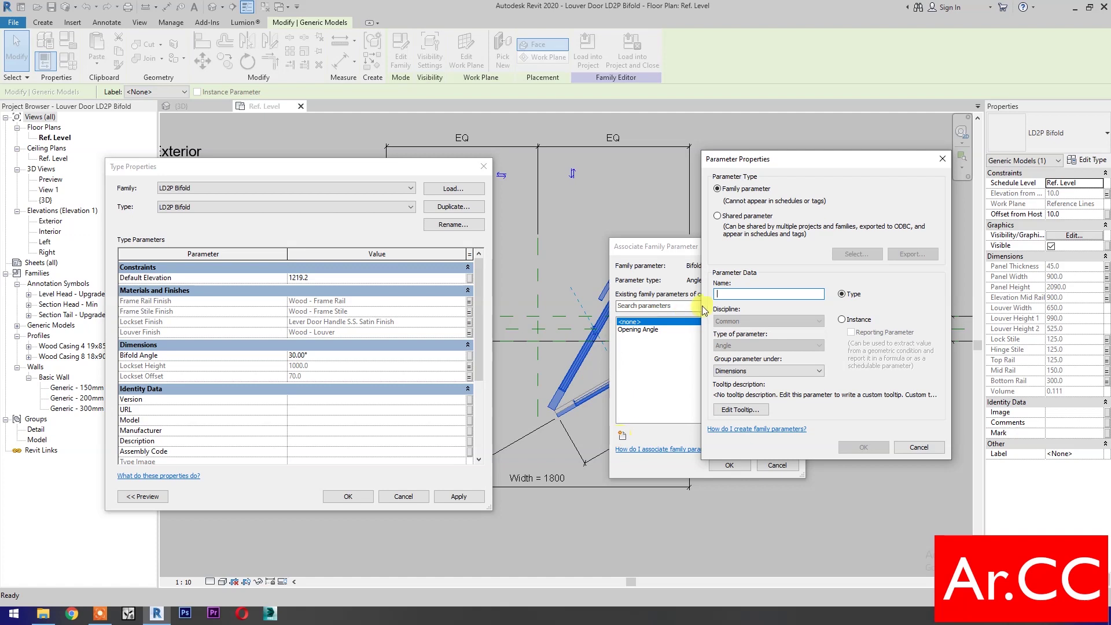
text(Bifold Angle)
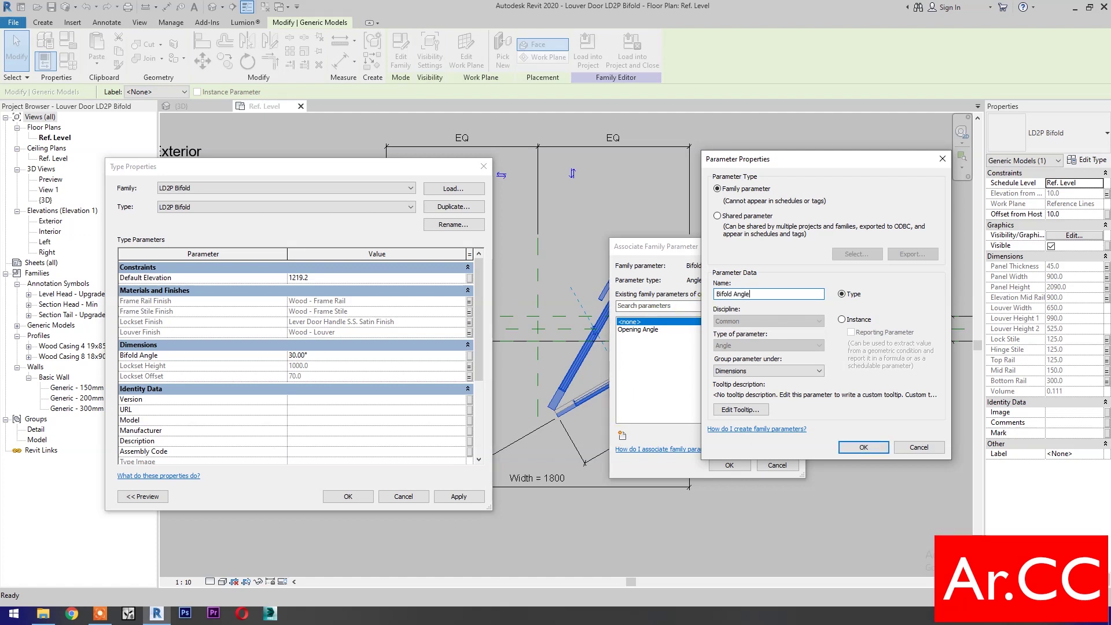
click(841, 320)
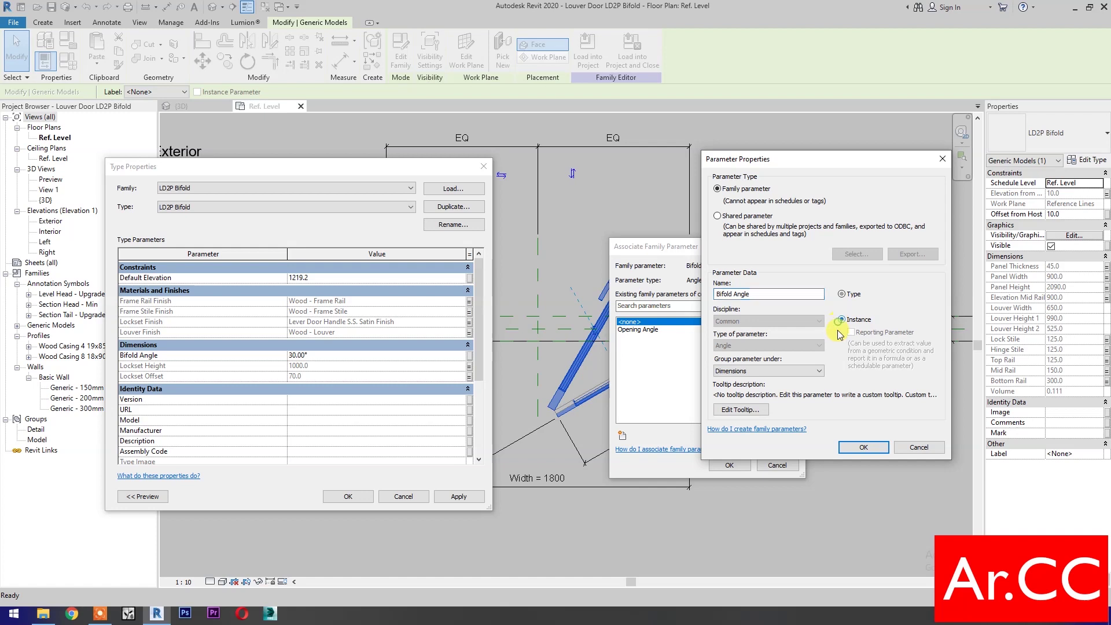
click(851, 449)
click(734, 469)
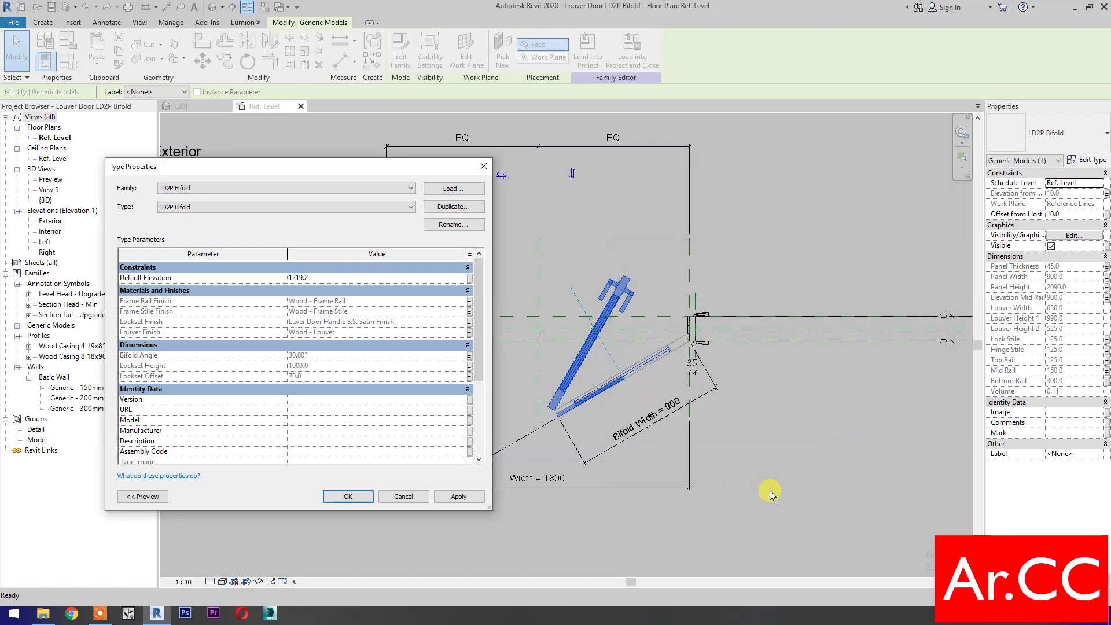
click(459, 497)
click(348, 496)
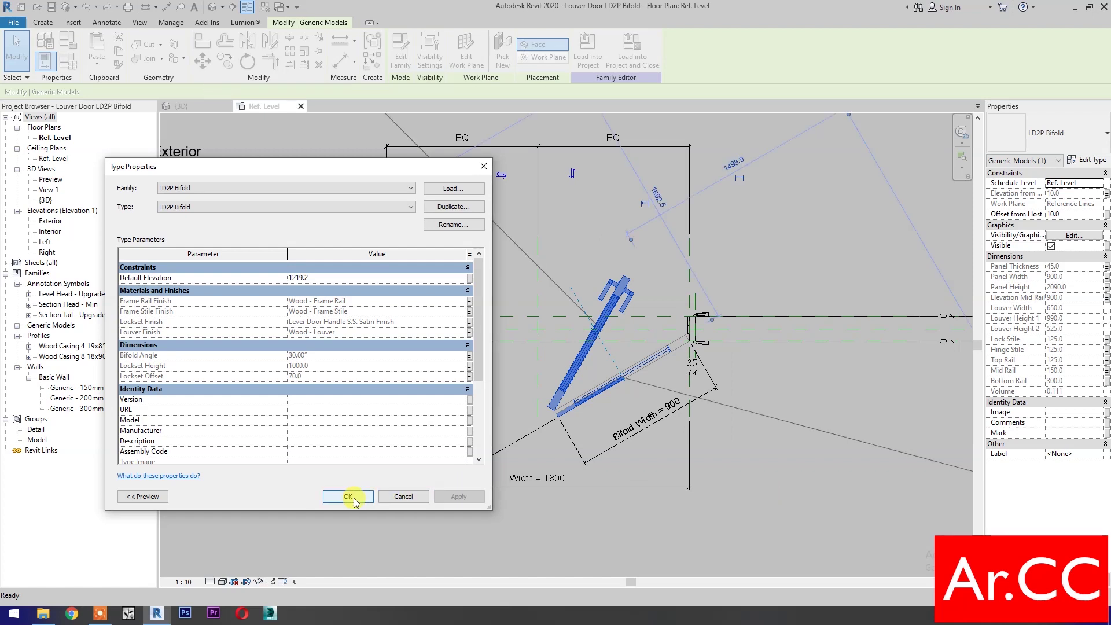
click(472, 530)
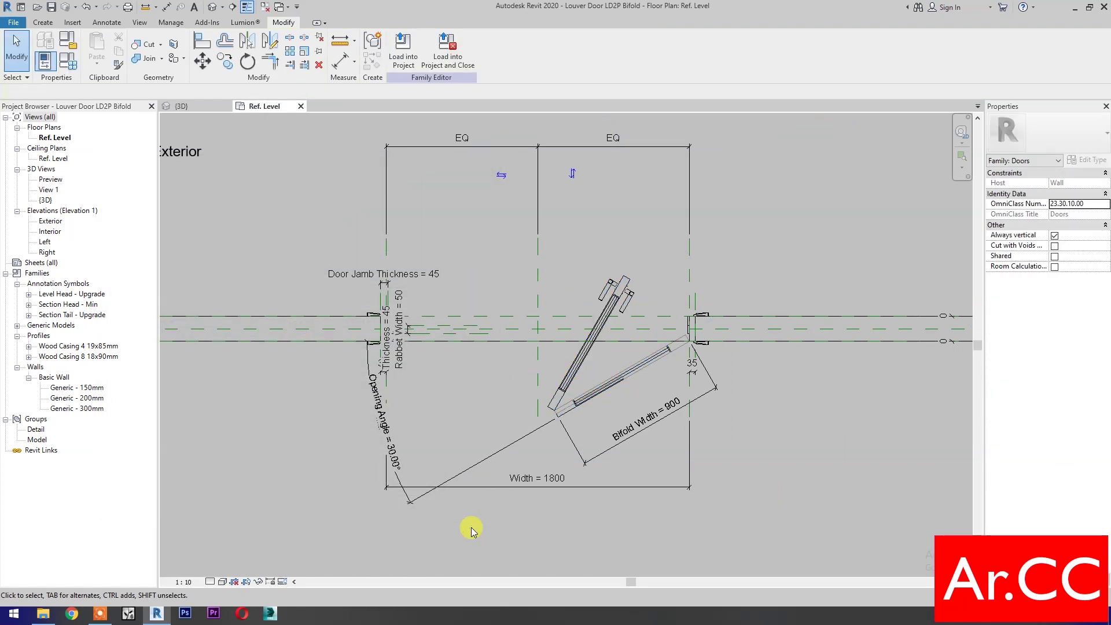
- Give the Bifold Angle family parameter the formula (90° - Opening Angle) * 2 and accept the family types
click(69, 60)
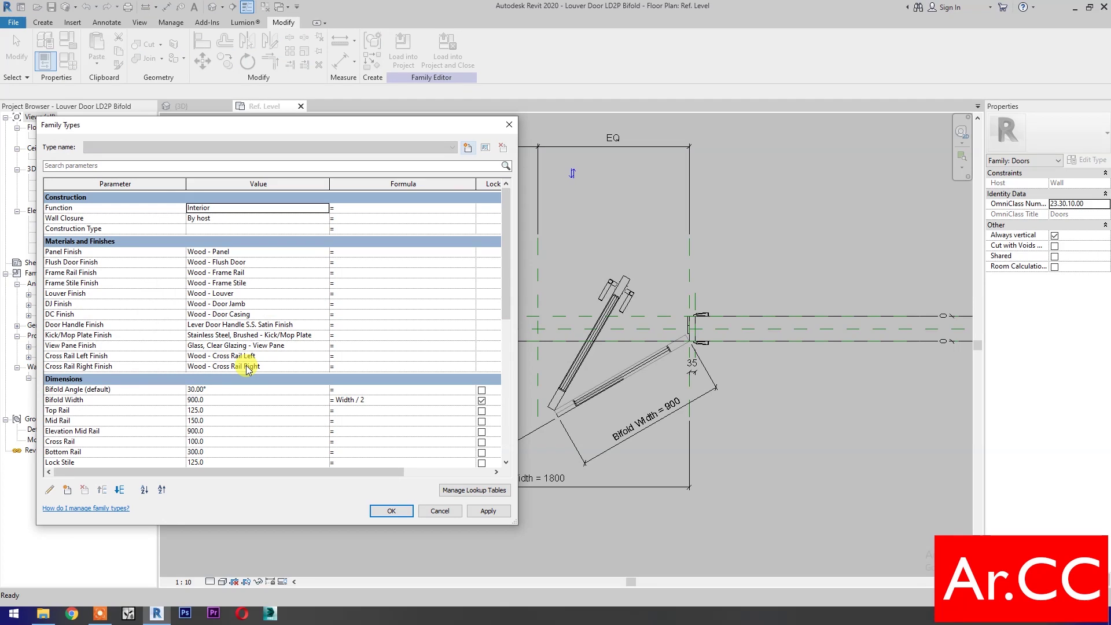
scroll(376, 446, down, 5)
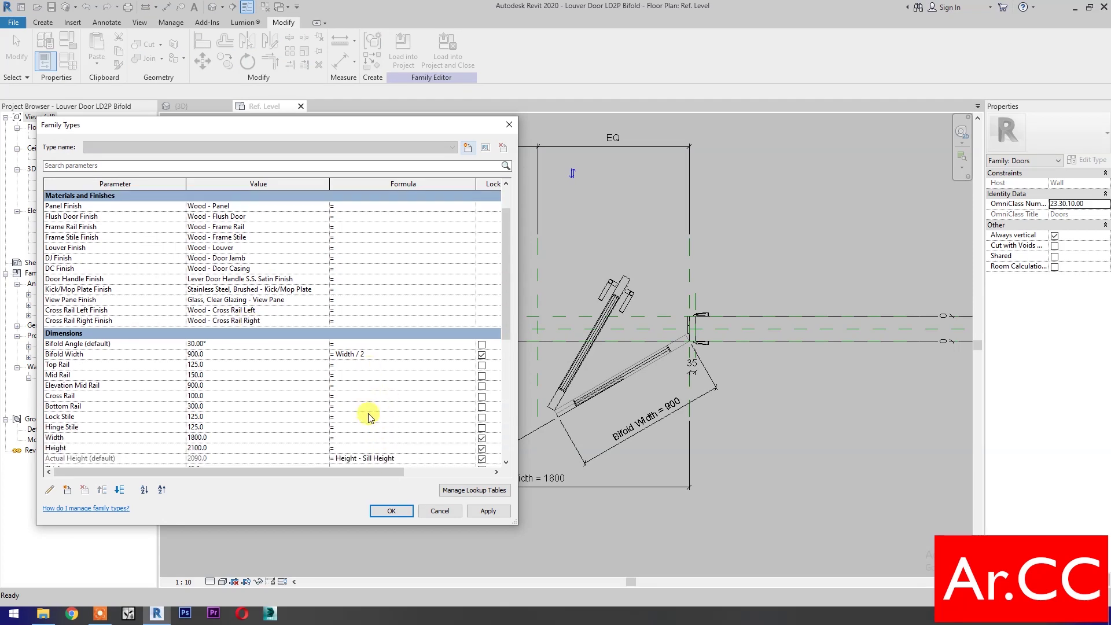
click(344, 219)
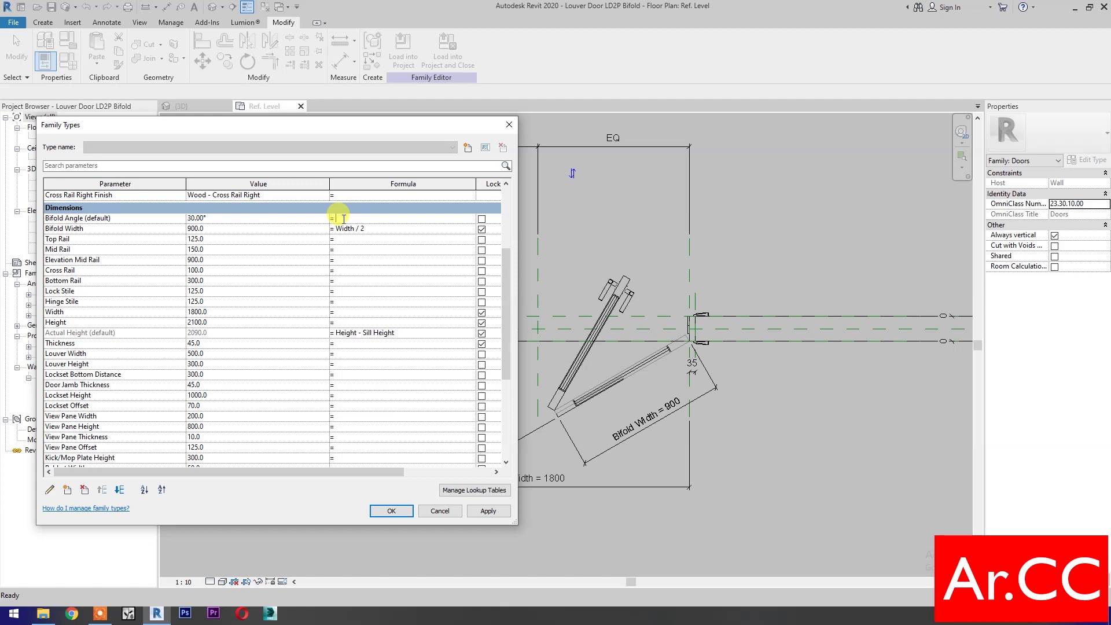
text((90-Opening Angle)*2)
scroll(286, 275, down, 3)
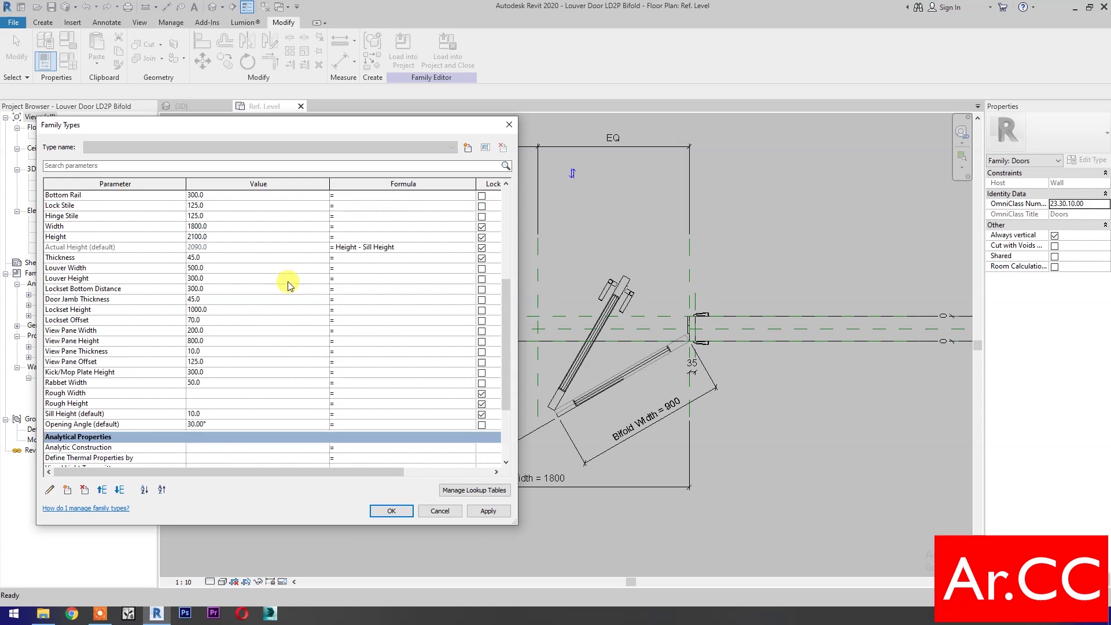
click(487, 510)
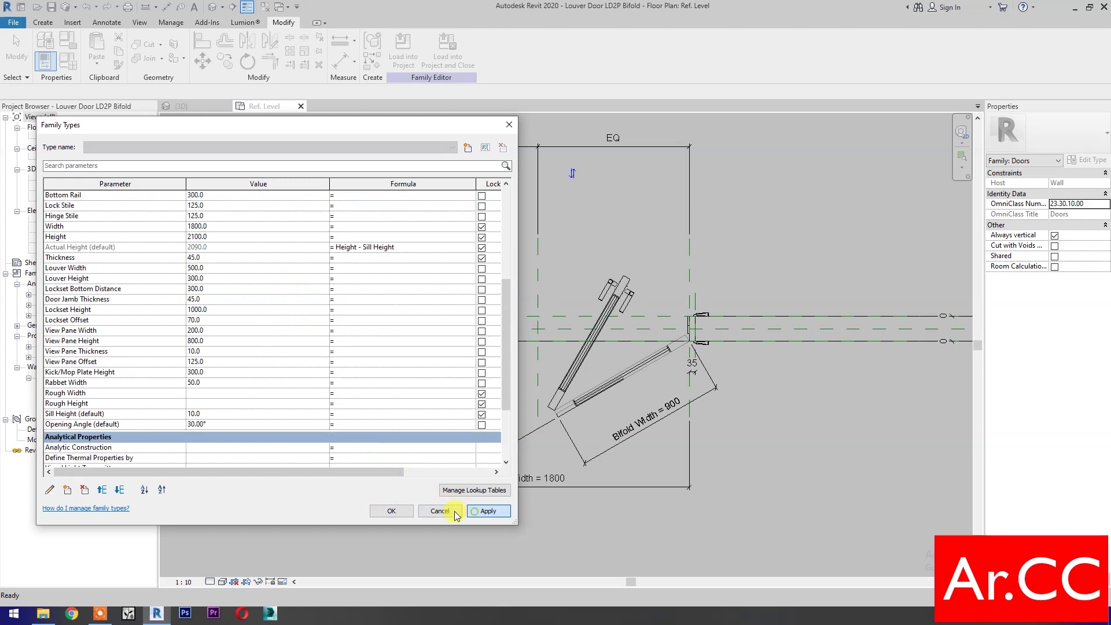
click(390, 512)
- Check the folded door in the Ref. Level plan and in the 3D Preview view
scroll(427, 527, down, 1)
middle_drag(427, 527, 502, 513)
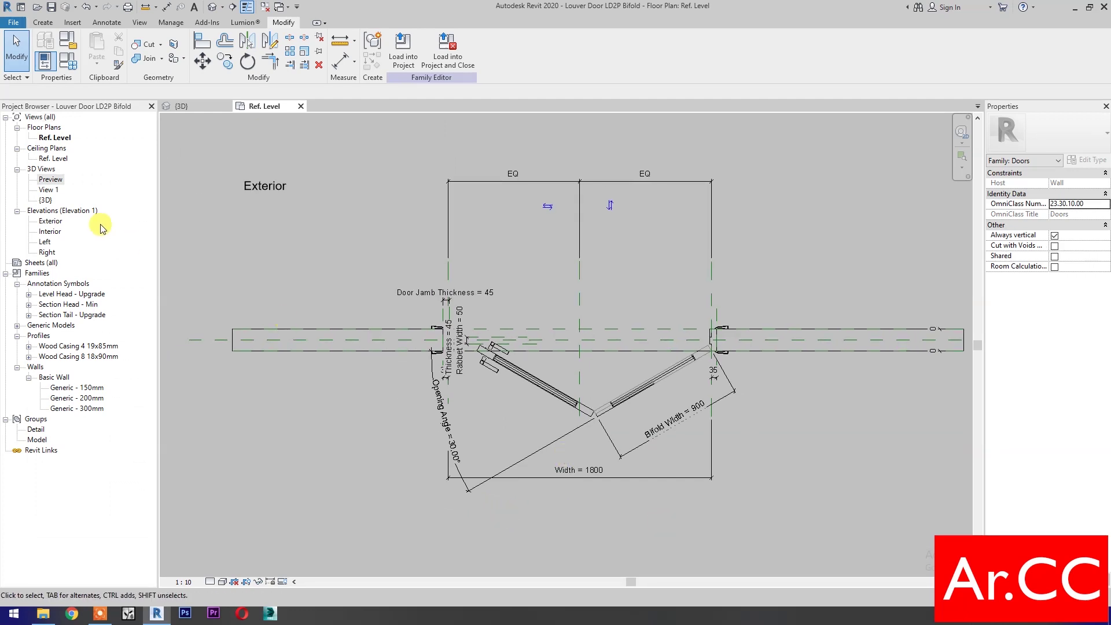
click(51, 180)
double_click(52, 180)
middle_drag(331, 423, 596, 437)
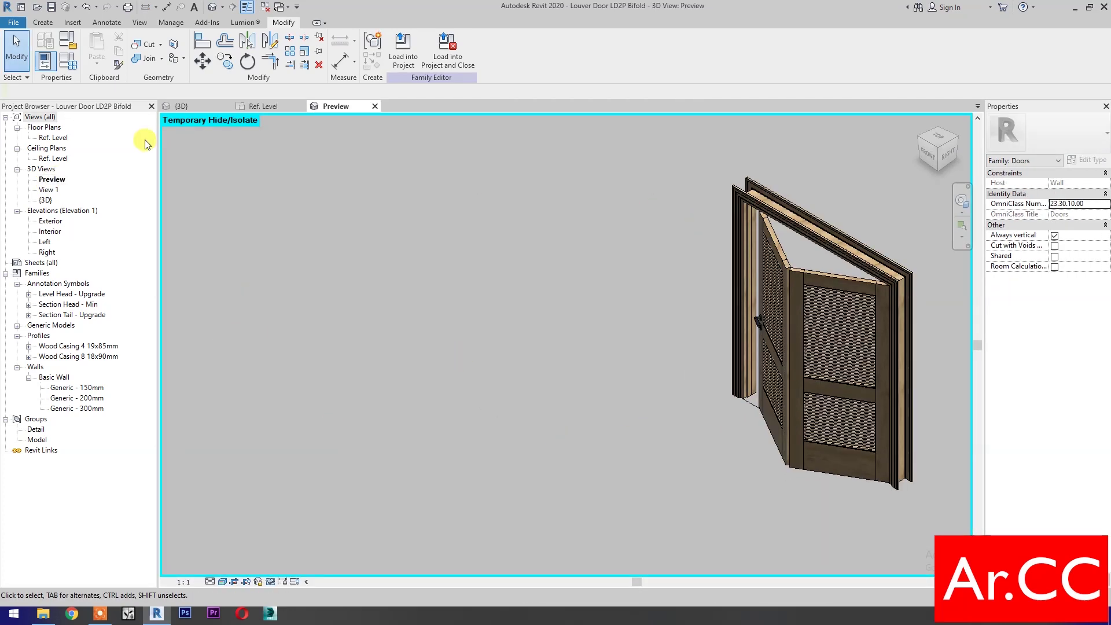
- In the family types, set Width to 1600, Bottom Rail to 200 and Top Rail to 150
click(76, 63)
drag(304, 127, 381, 148)
scroll(380, 385, down, 5)
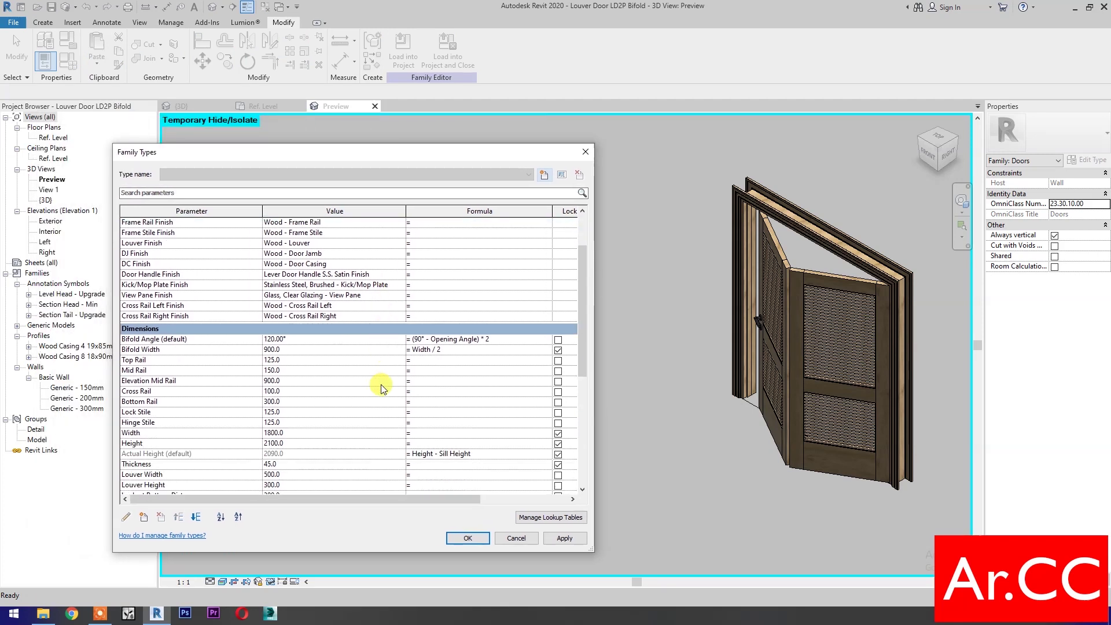
click(324, 340)
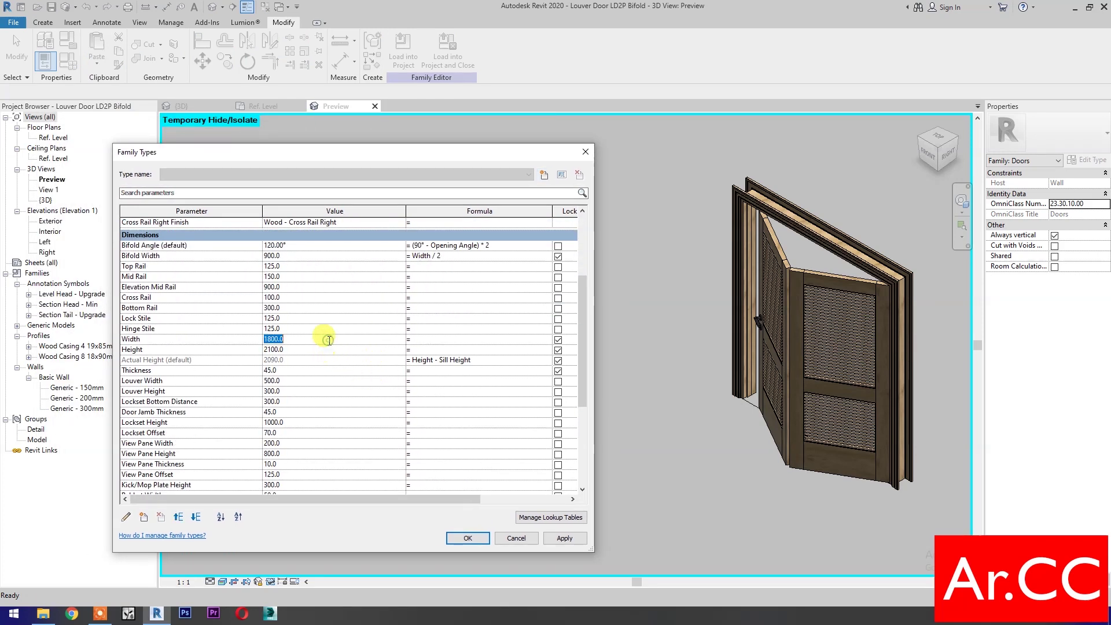
text(1600)
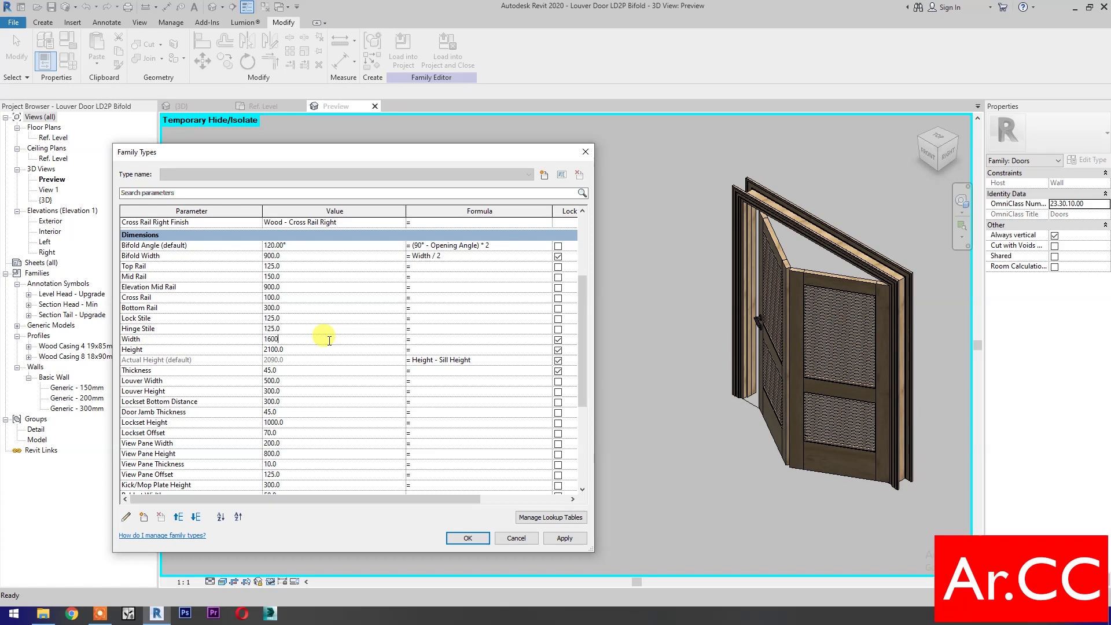
click(311, 307)
text(200)
click(306, 266)
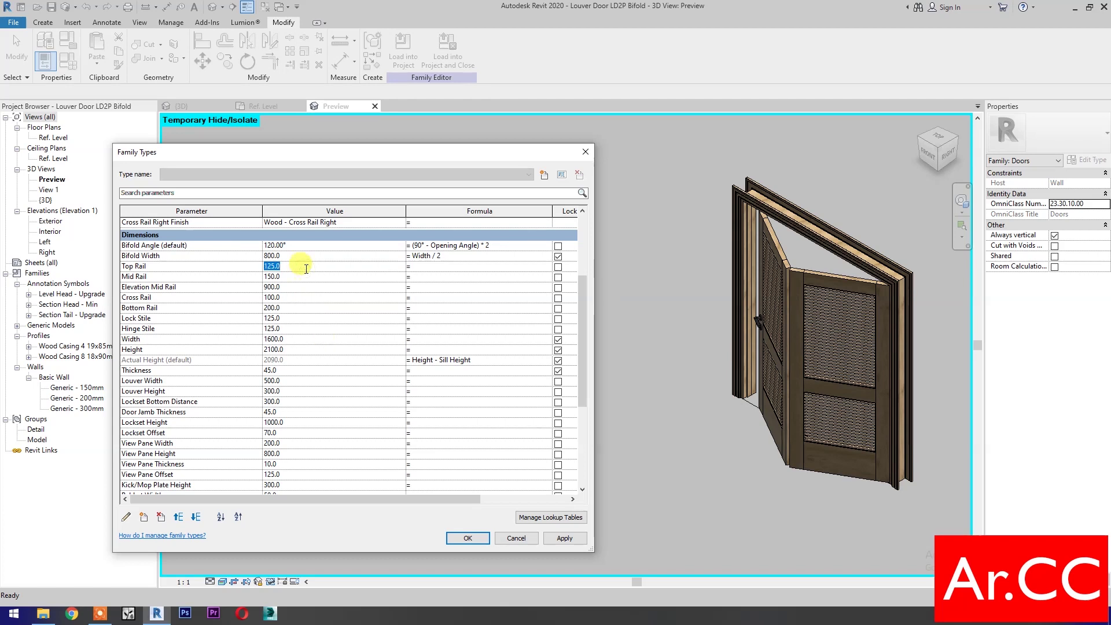
text(1)
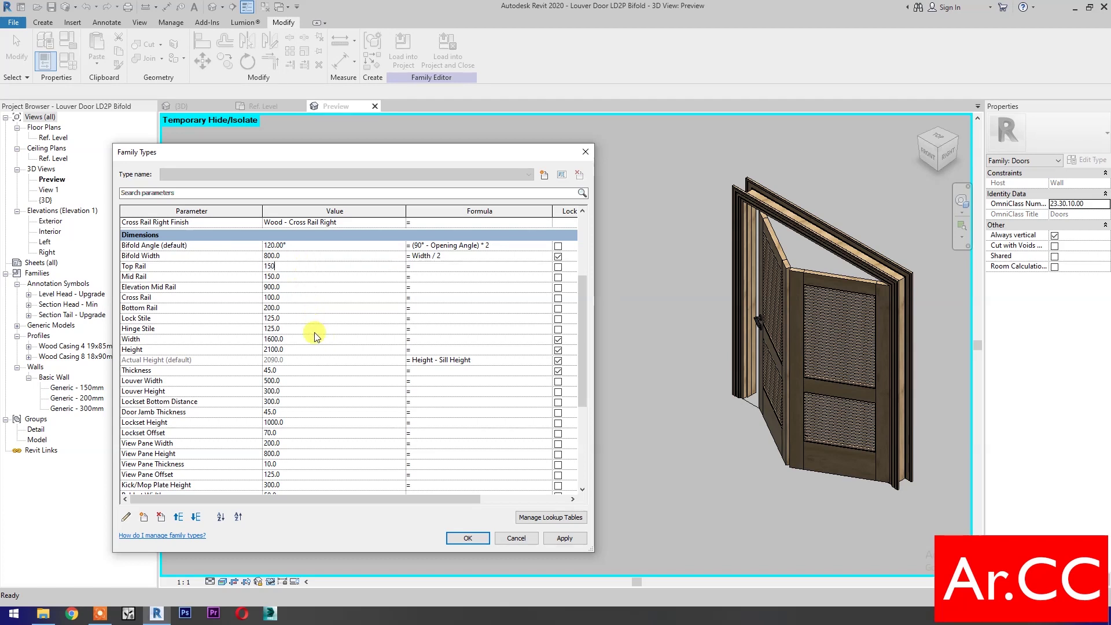
- Flex the folding door by applying an Opening Angle of 80° and another of 45°
scroll(330, 439, down, 3)
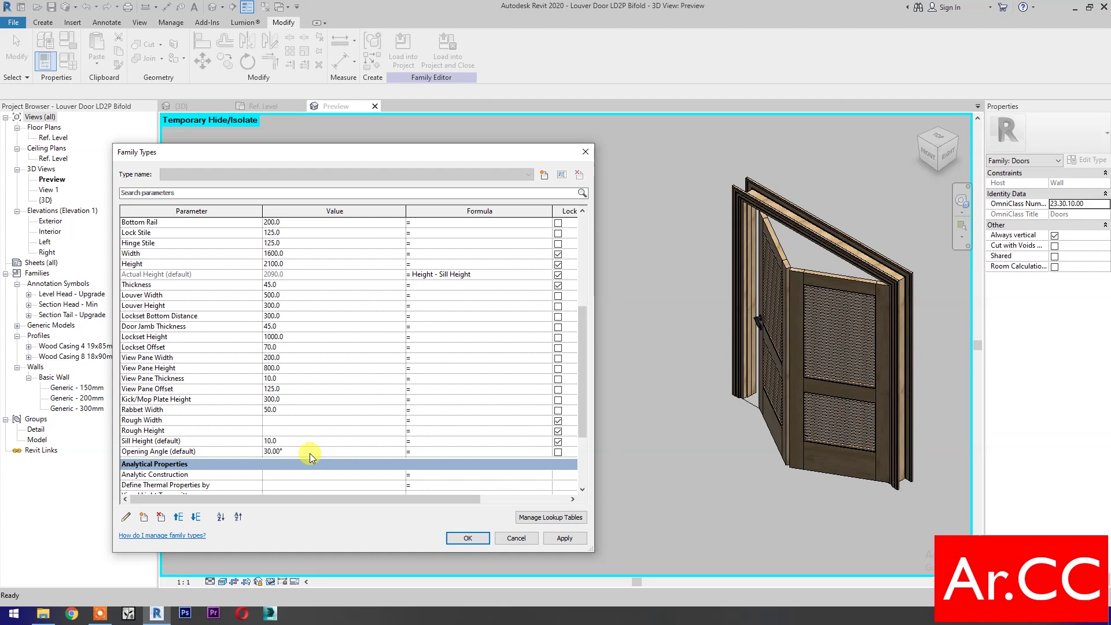
click(310, 453)
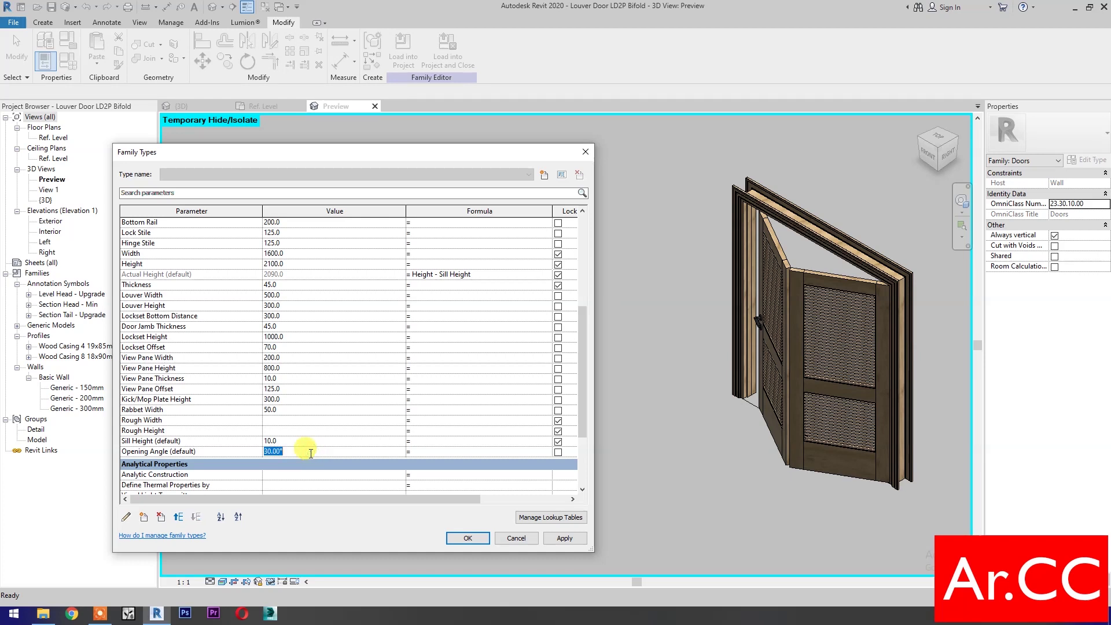
text(80)
click(564, 538)
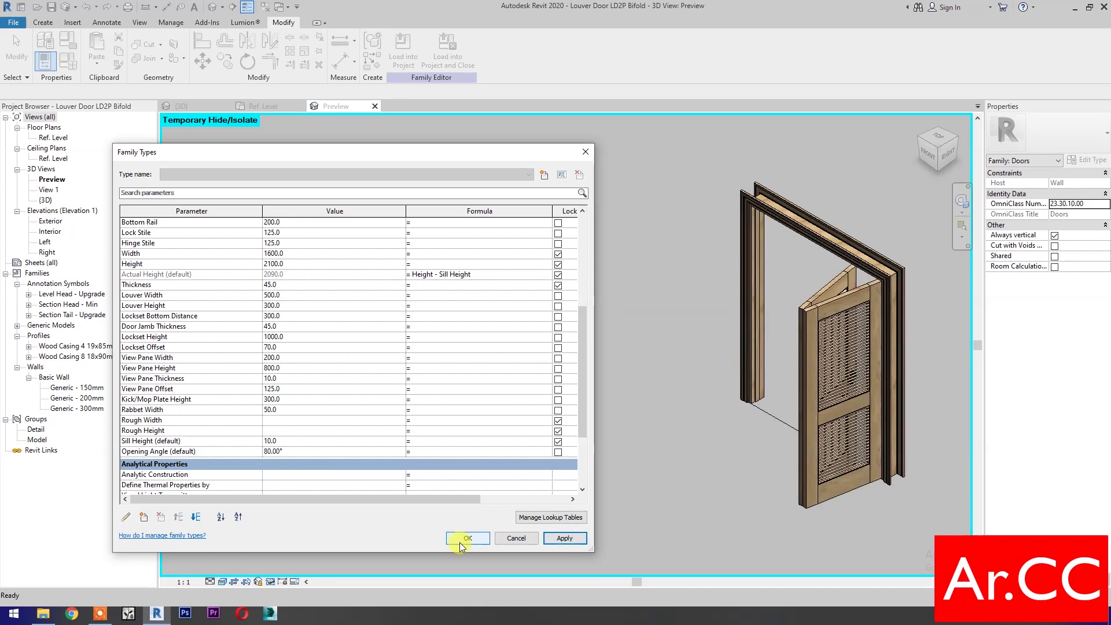
click(341, 451)
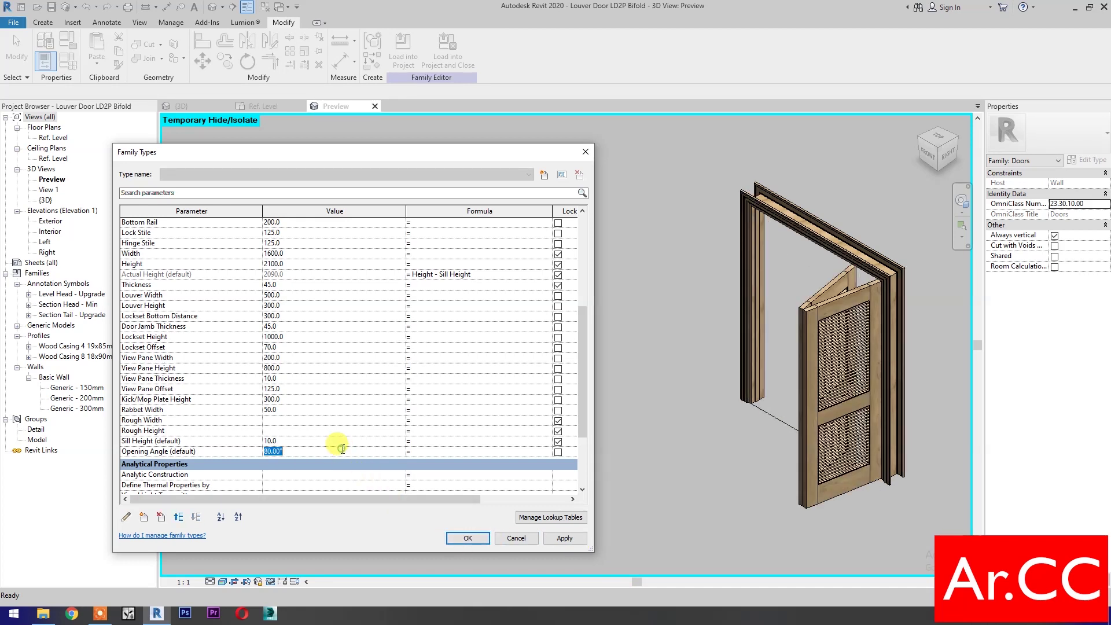
text(45)
click(562, 539)
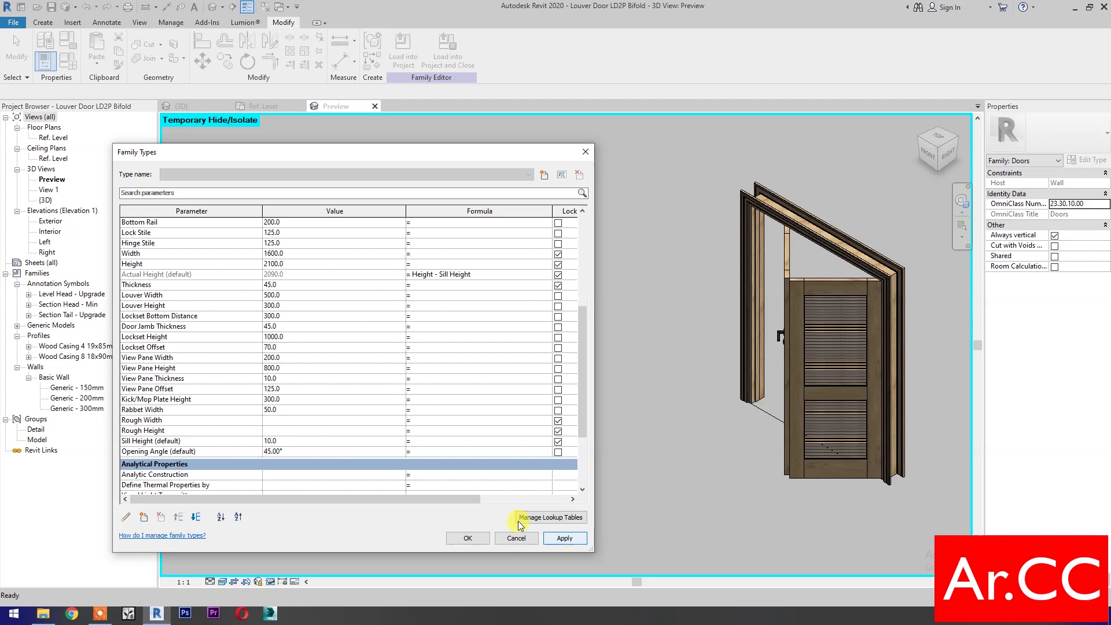
- Close the door by applying an Opening Angle of 0° and accept the family types
click(350, 452)
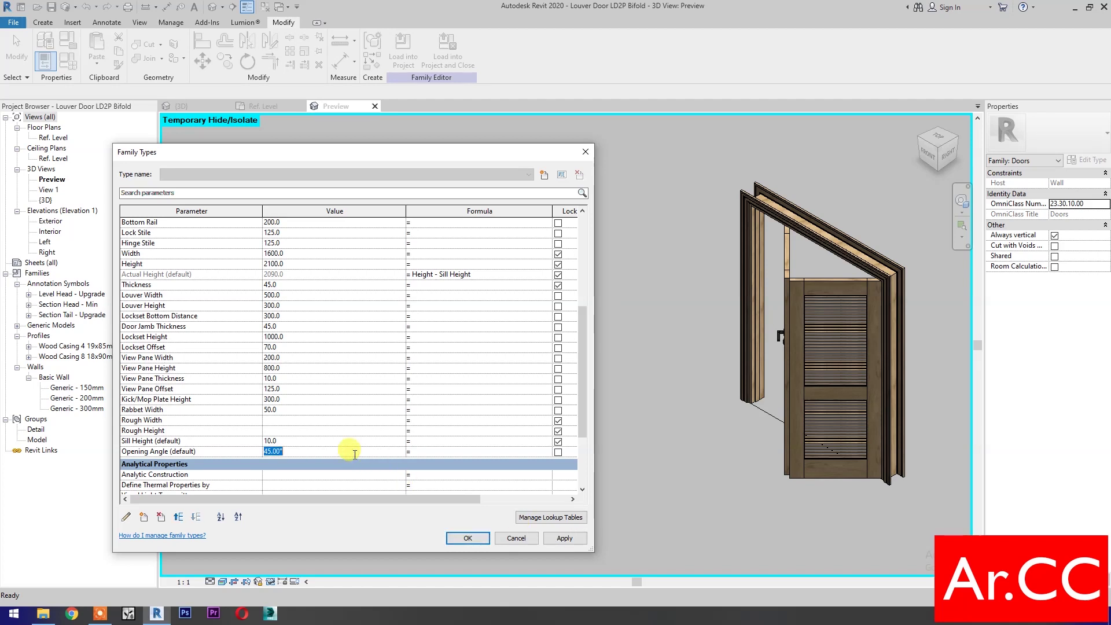
text(0)
click(564, 539)
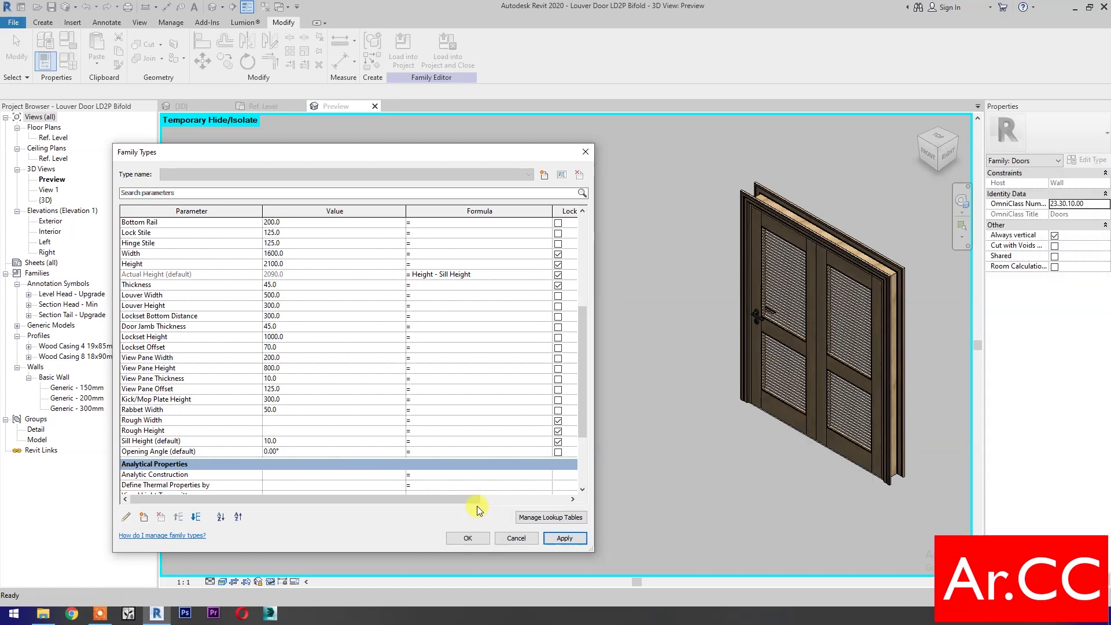
click(472, 540)
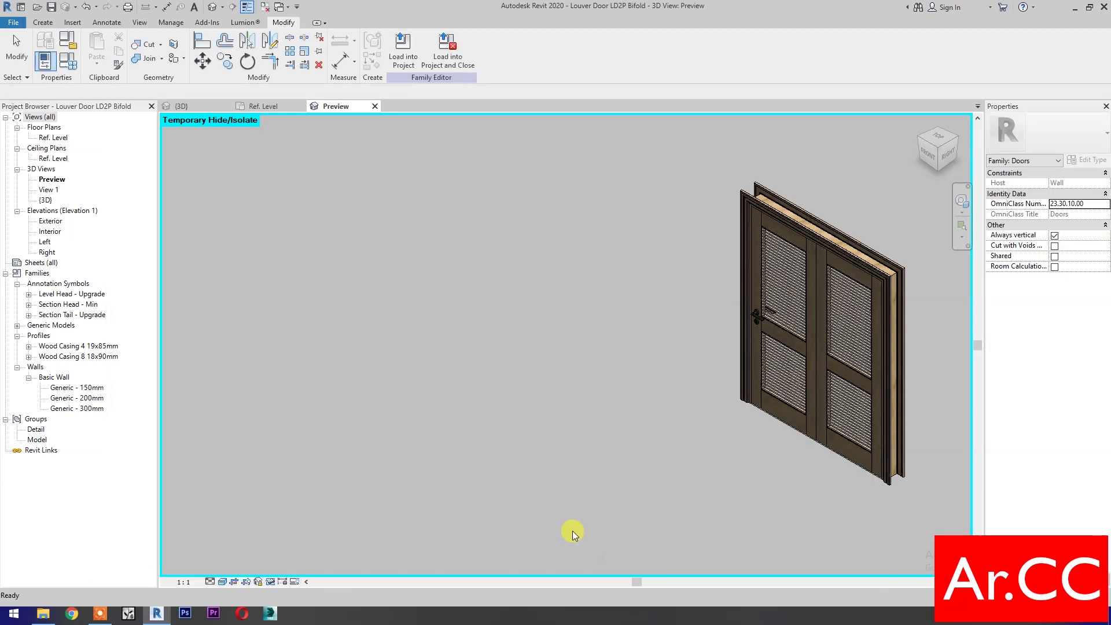
middle_drag(711, 472, 448, 467)
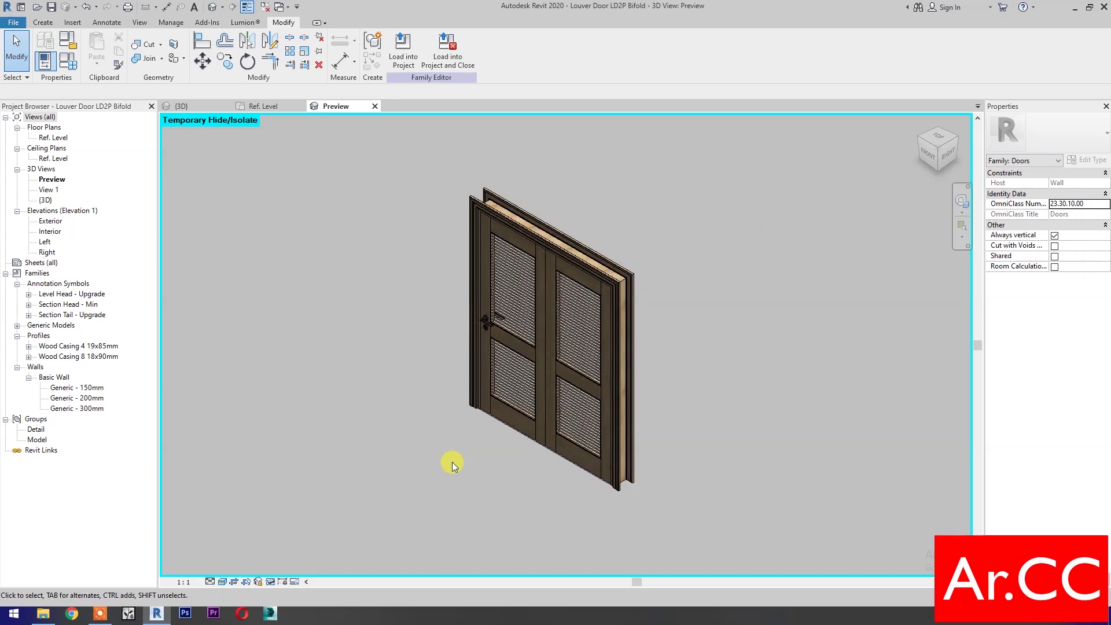
scroll(471, 444, up, 4)
scroll(467, 485, down, 2)
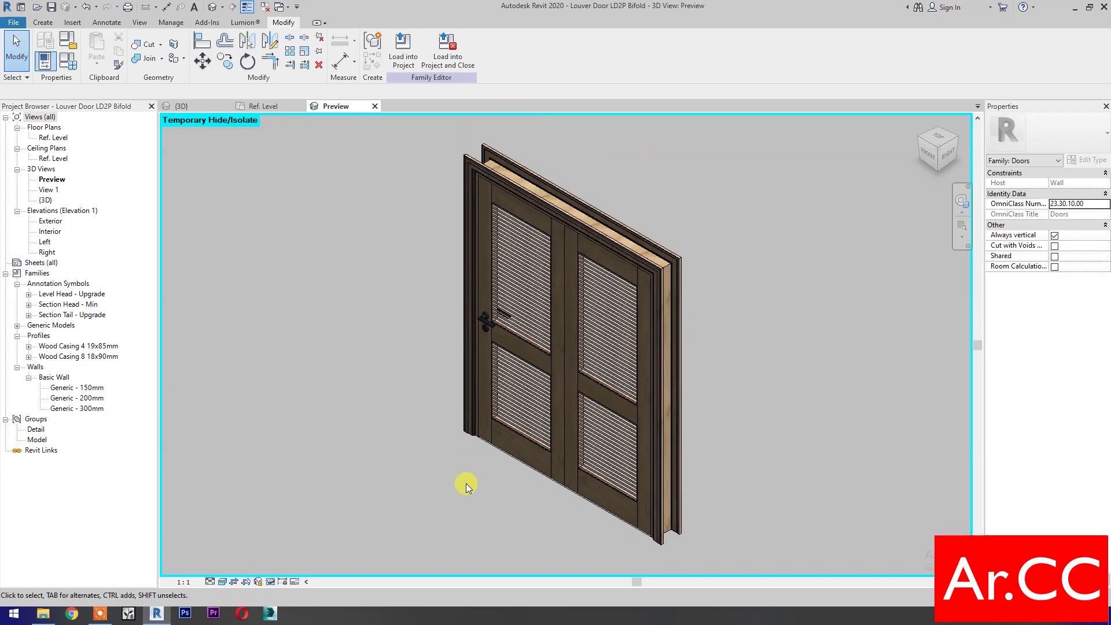